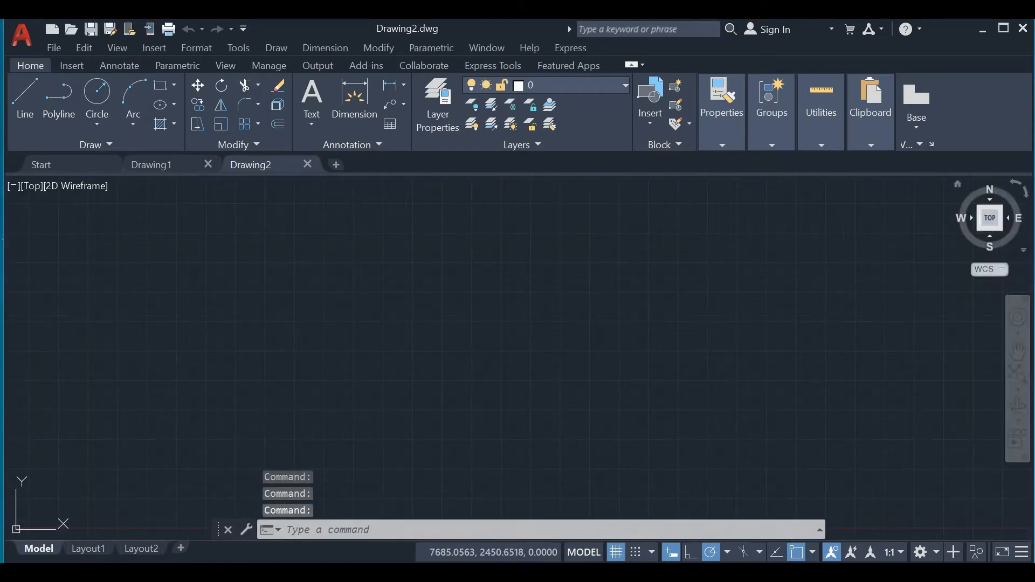
pyautogui.click(81, 149)
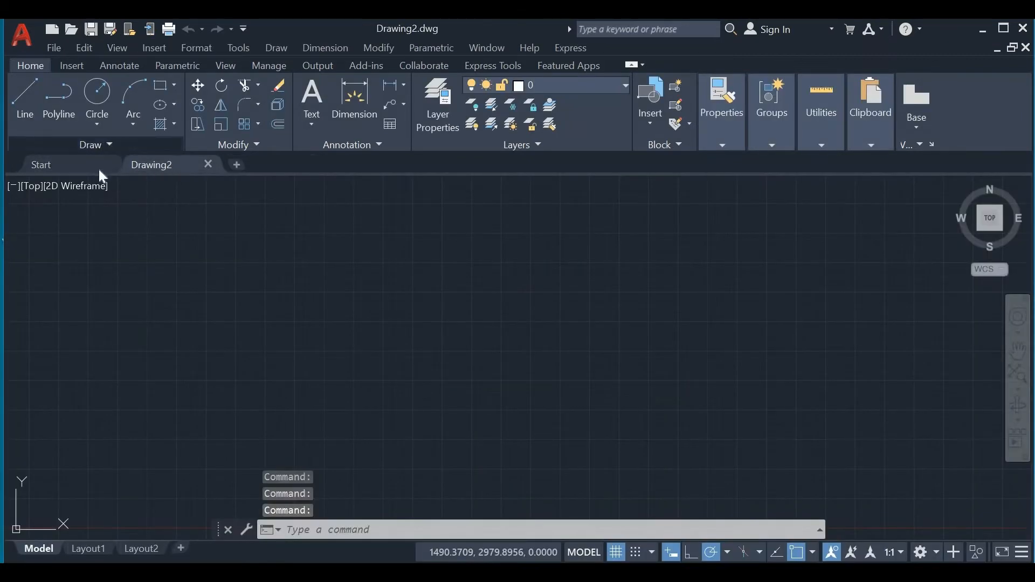
pyautogui.click(96, 145)
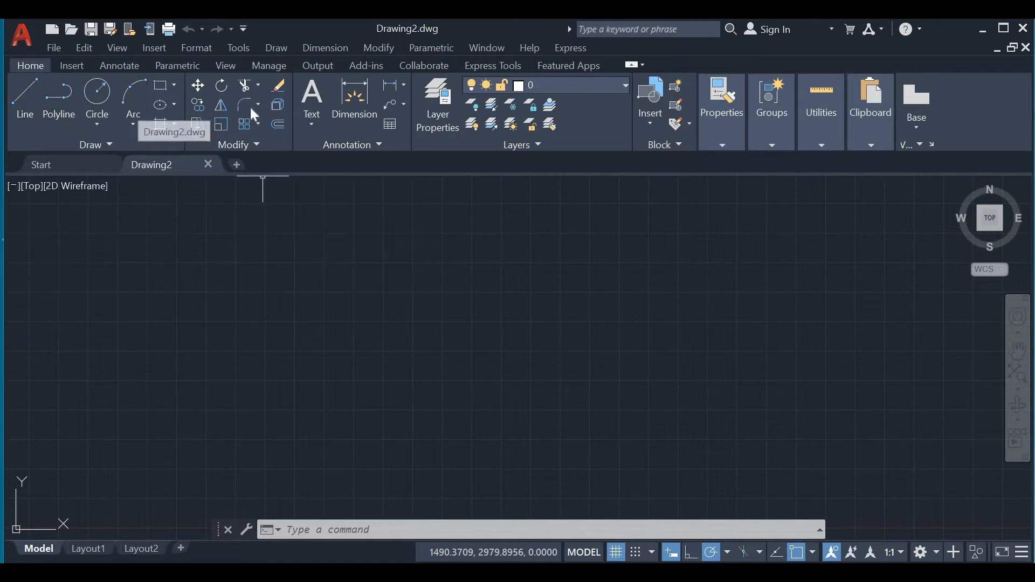
# Draw a rectangle about 1625 by 1245 units in the empty drawing
pyautogui.click(160, 85)
pyautogui.click(196, 265)
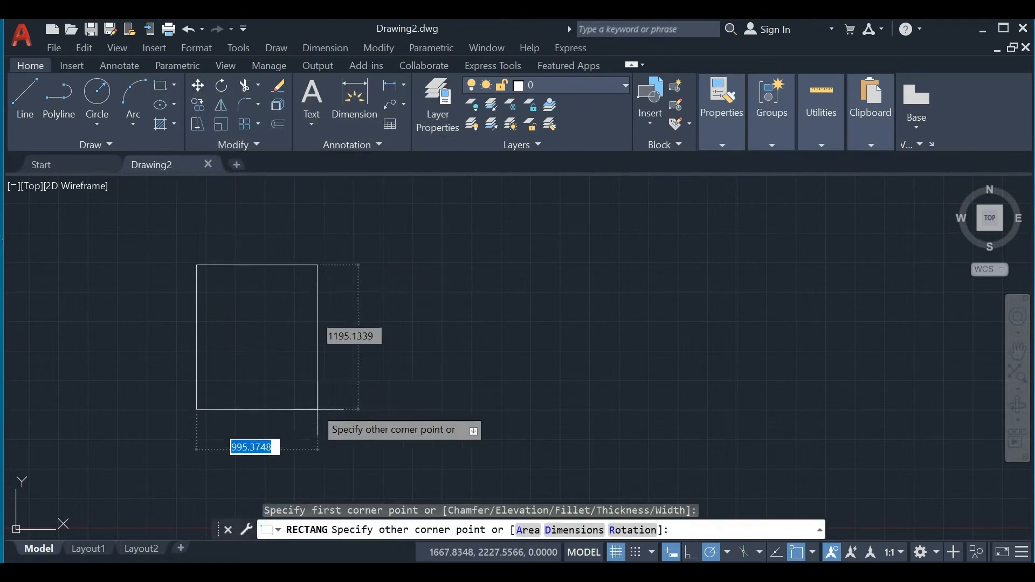
pyautogui.click(388, 412)
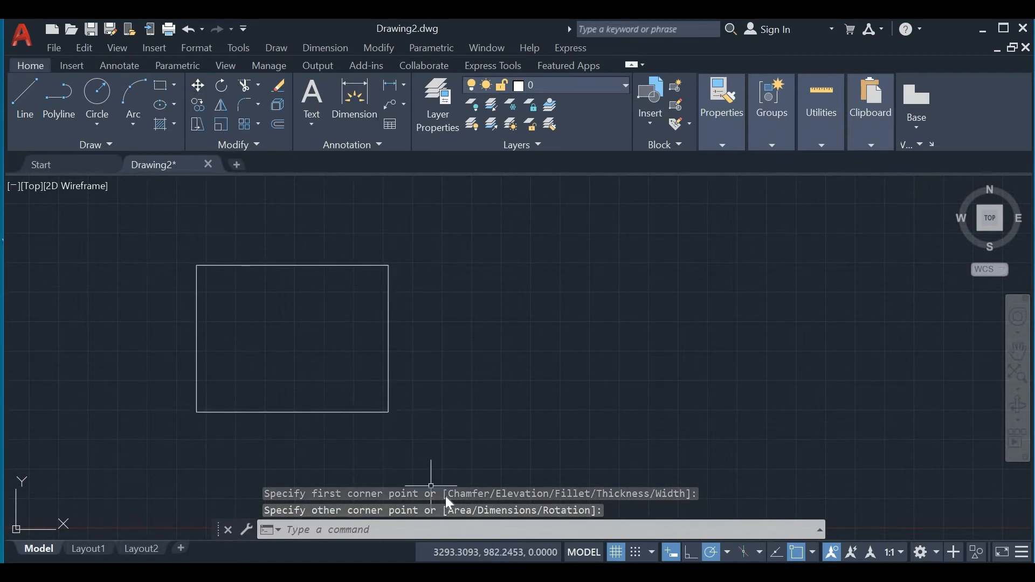
# Move the rectangle about 4362 units at 16°, using its upper-right corner as the base point
pyautogui.write('mo')
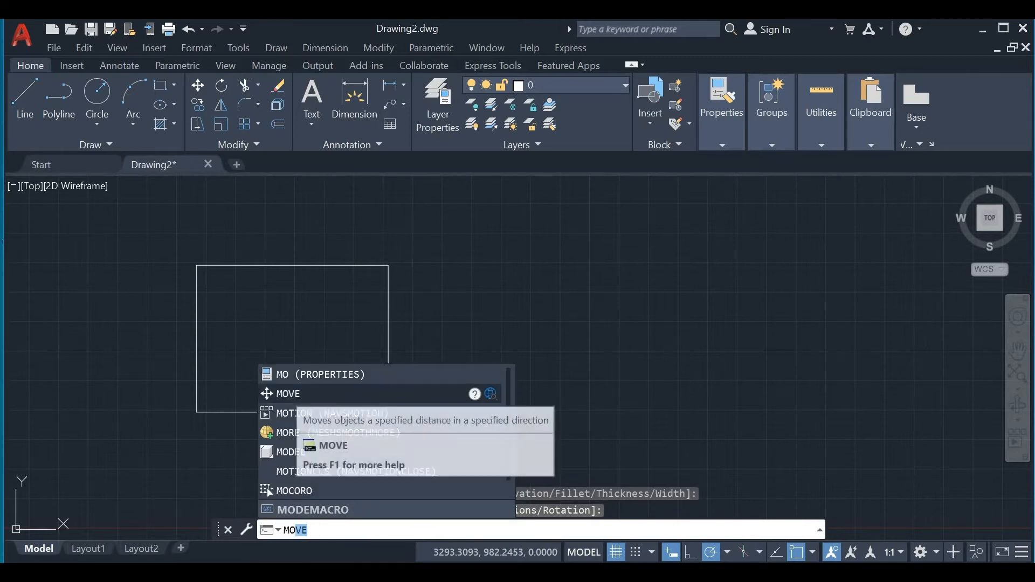
pyautogui.click(297, 396)
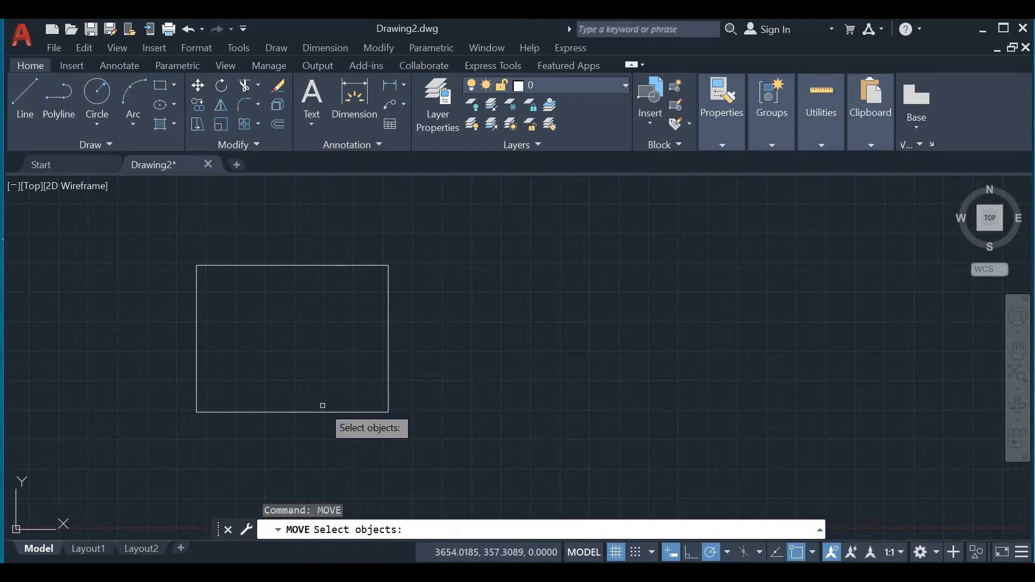
pyautogui.click(324, 412)
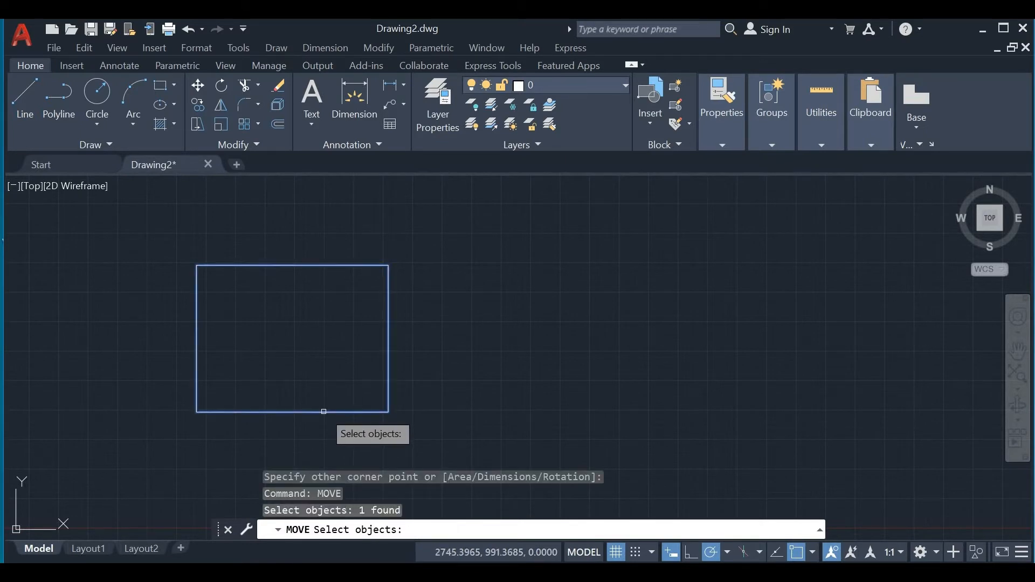
pyautogui.press('Return')
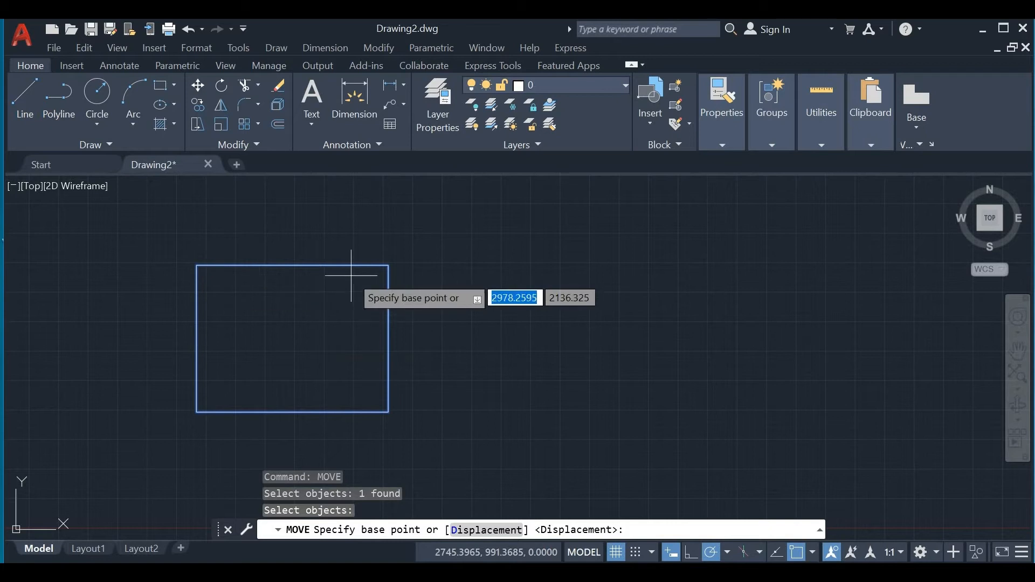
pyautogui.click(388, 266)
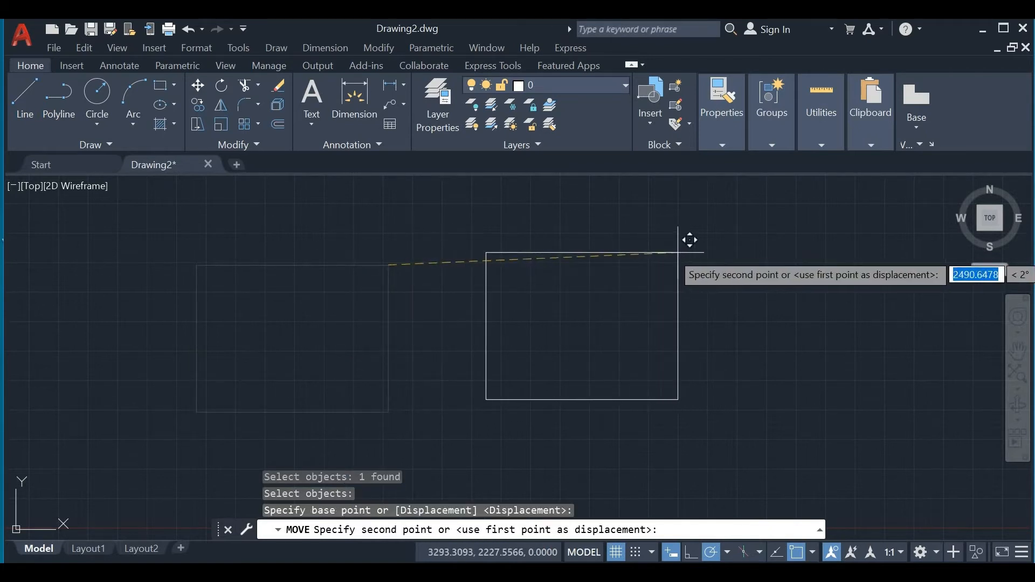
pyautogui.scroll(-3, 614, 222)
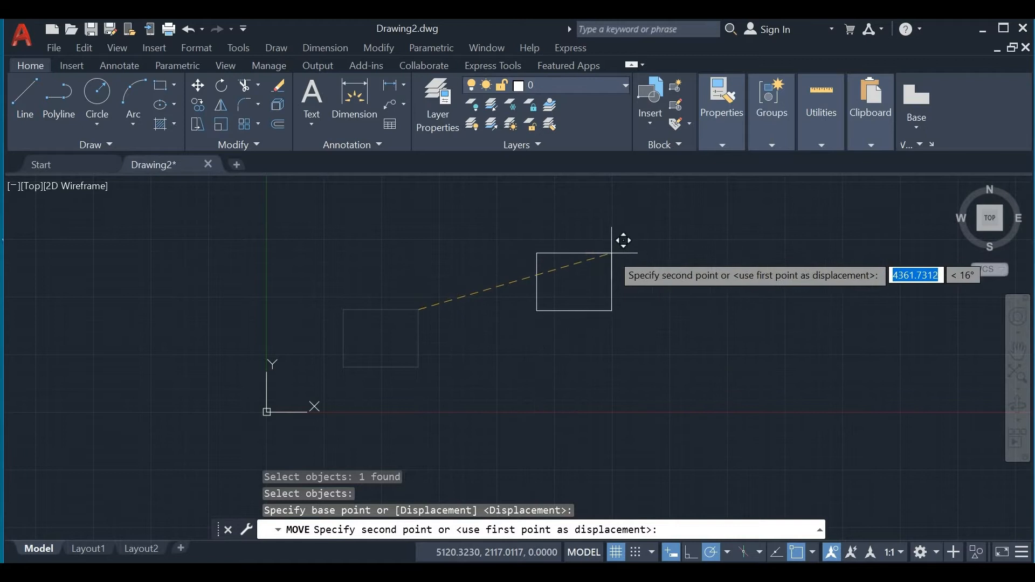
pyautogui.click(611, 253)
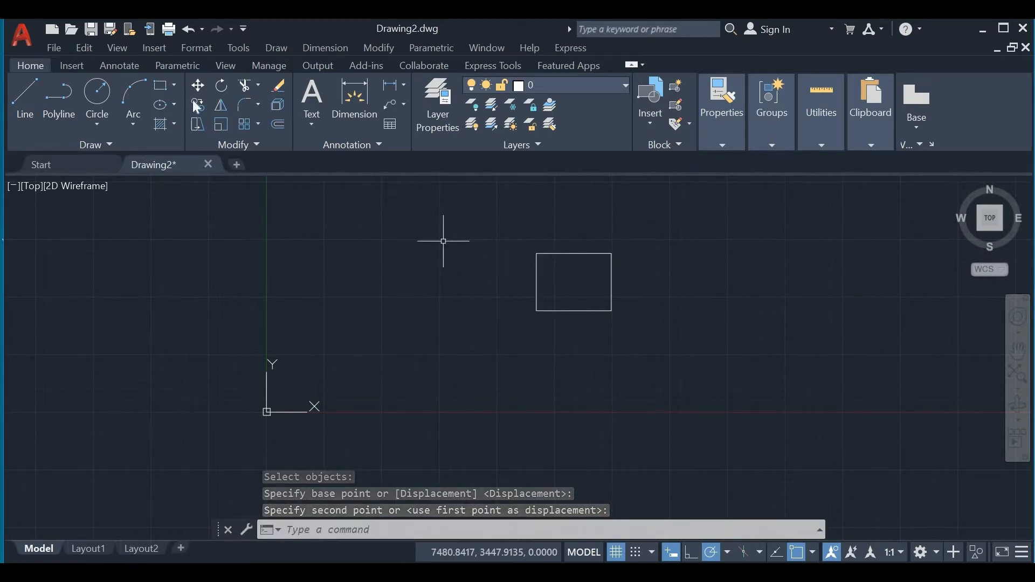
# Rotate the rectangle 90° clockwise about its upper-left corner
pyautogui.click(222, 90)
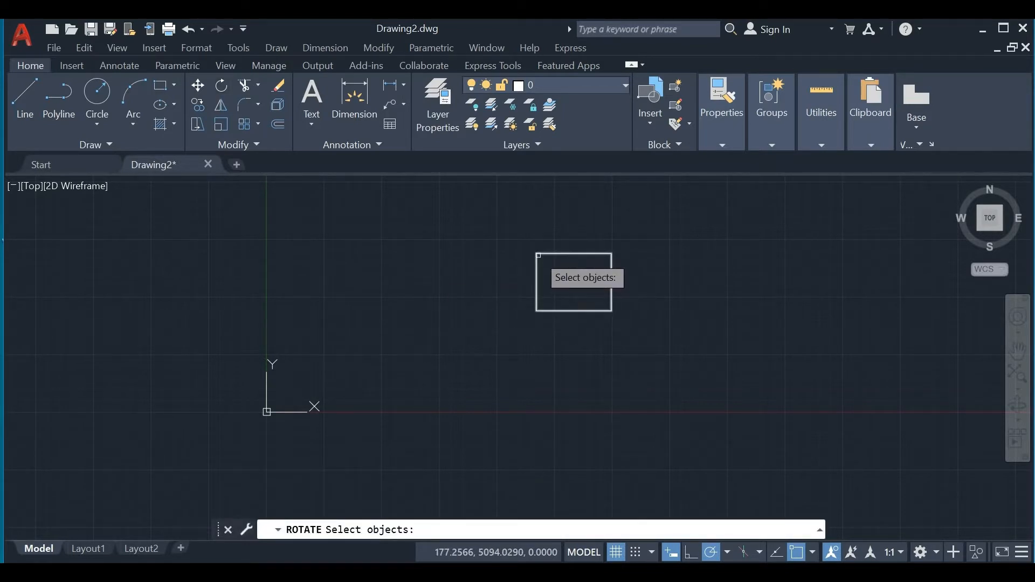
pyautogui.click(539, 255)
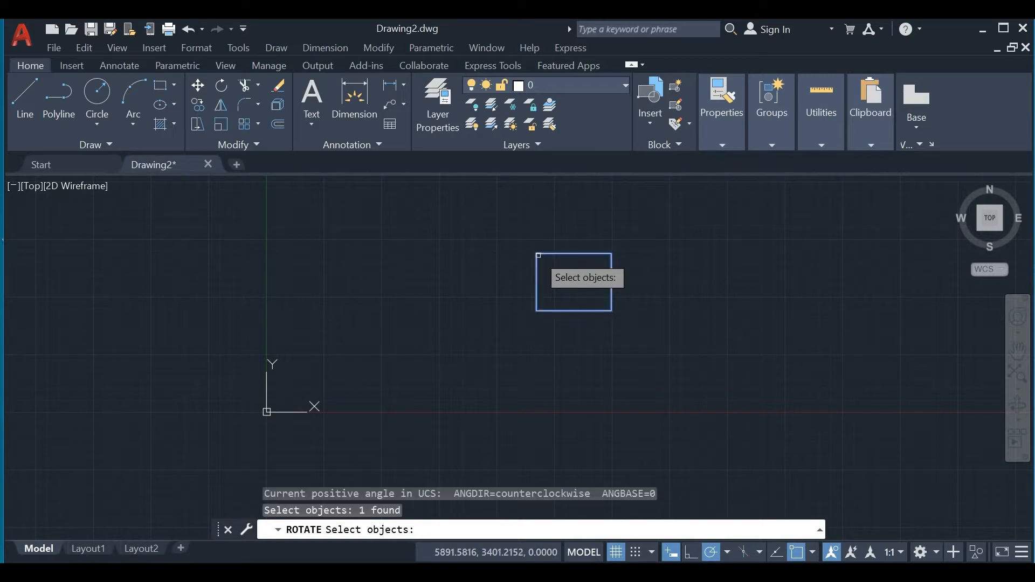
pyautogui.press('Return')
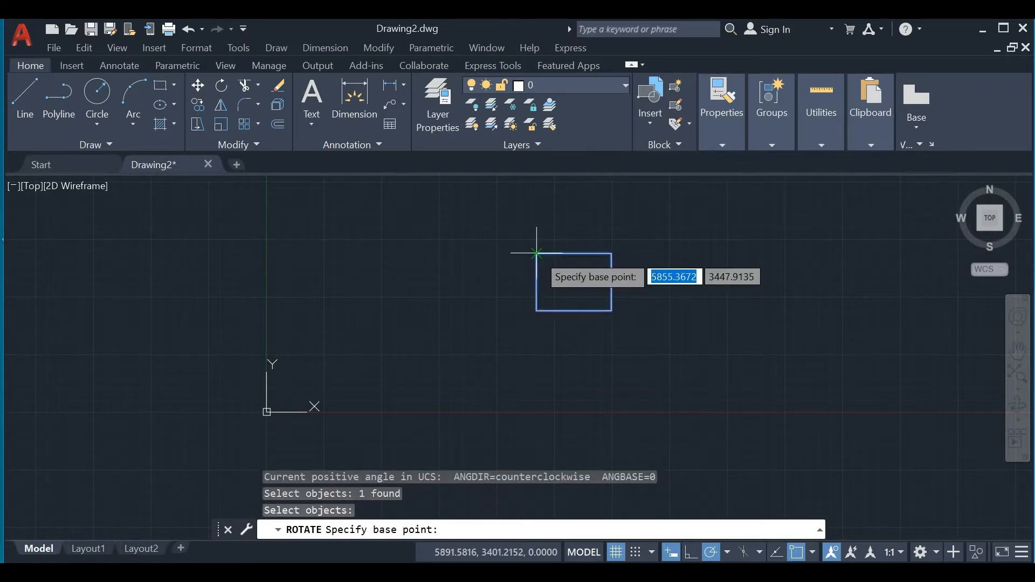
pyautogui.click(536, 254)
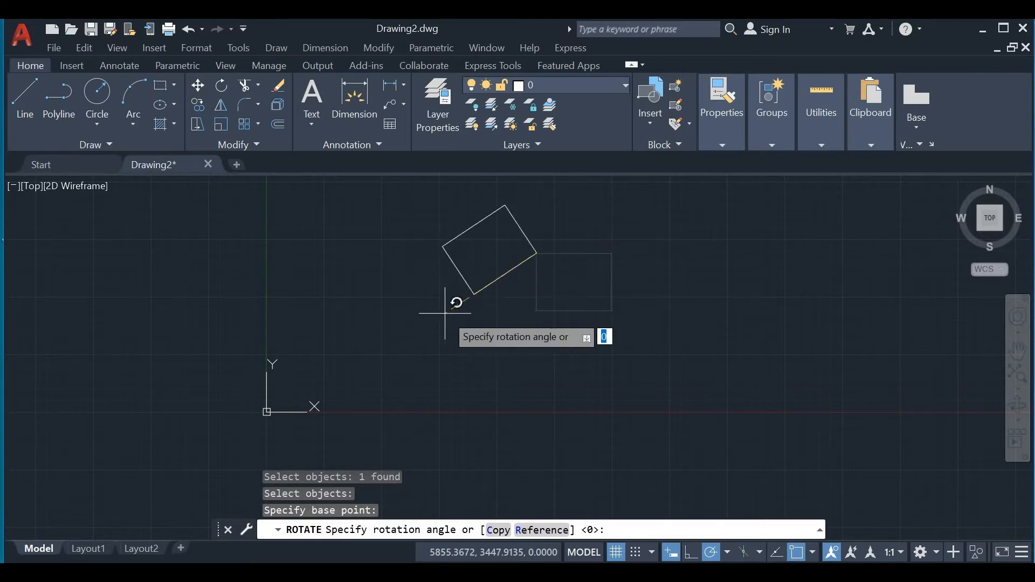
pyautogui.click(541, 361)
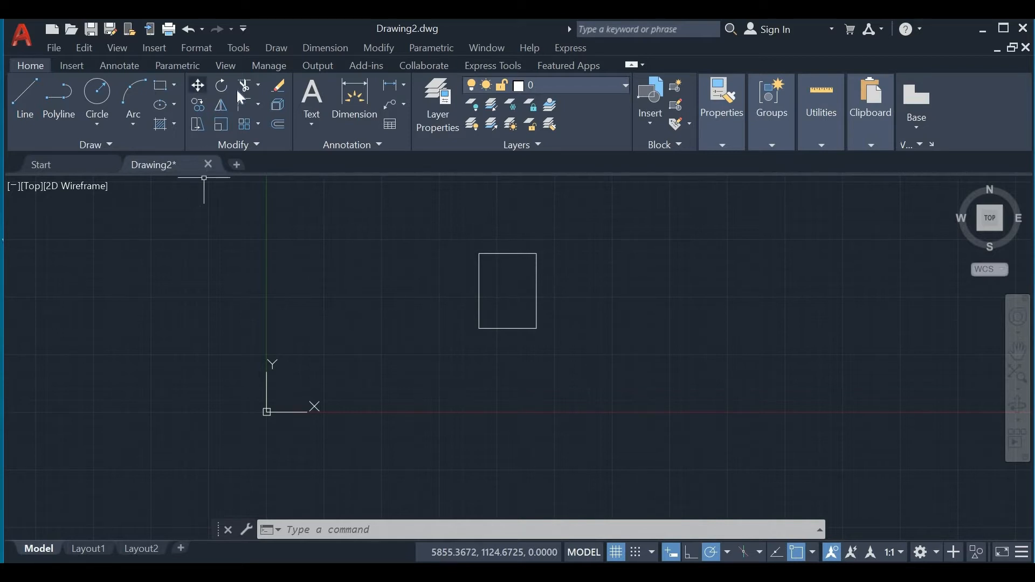
pyautogui.scroll(4, 538, 251)
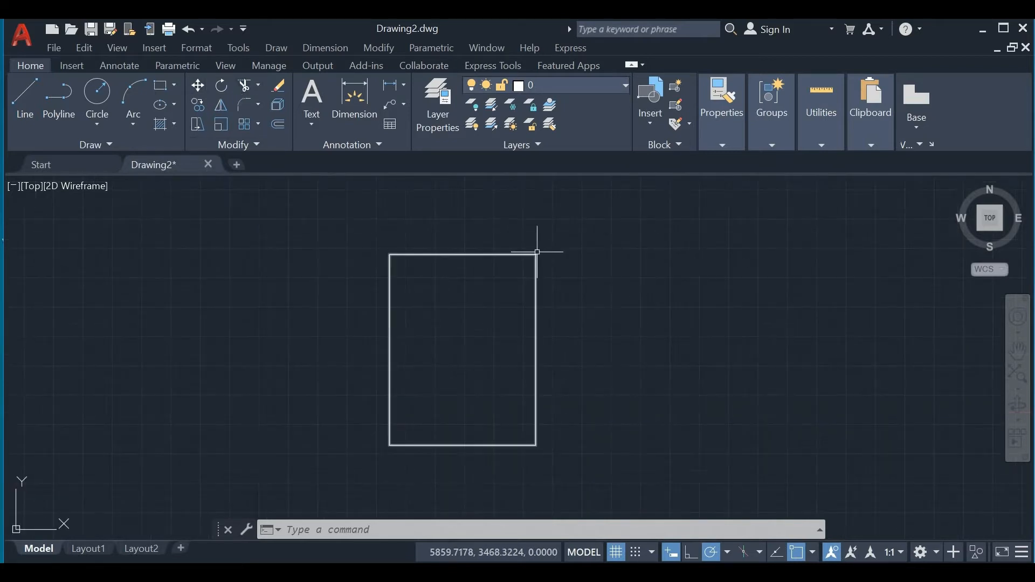
pyautogui.click(251, 85)
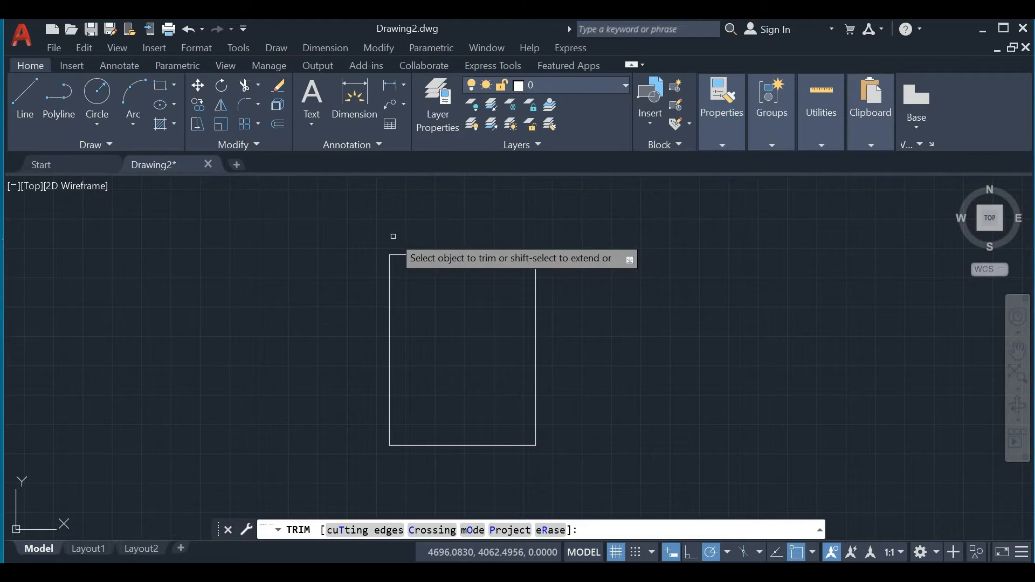
pyautogui.press('Escape')
pyautogui.press('Escape')
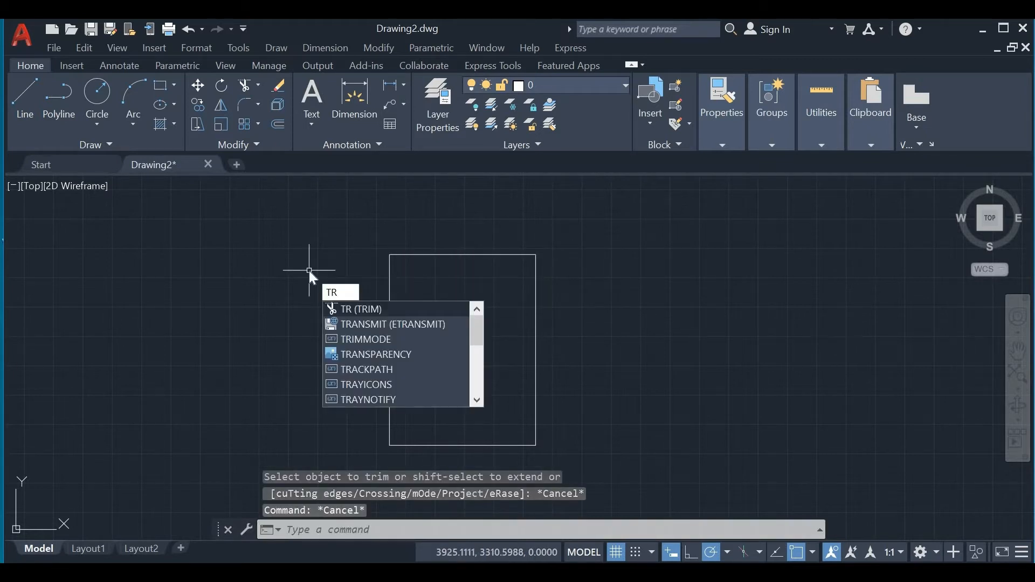
# Trim away the rectangle's top edge and both vertical sides, keeping only the bottom edge
pyautogui.press('Return')
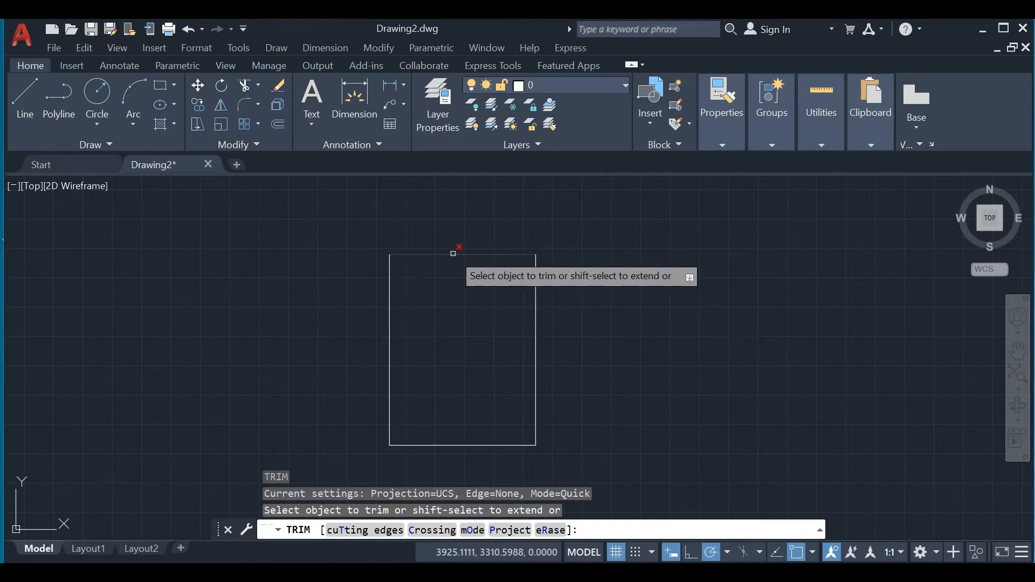
pyautogui.click(453, 253)
pyautogui.click(389, 299)
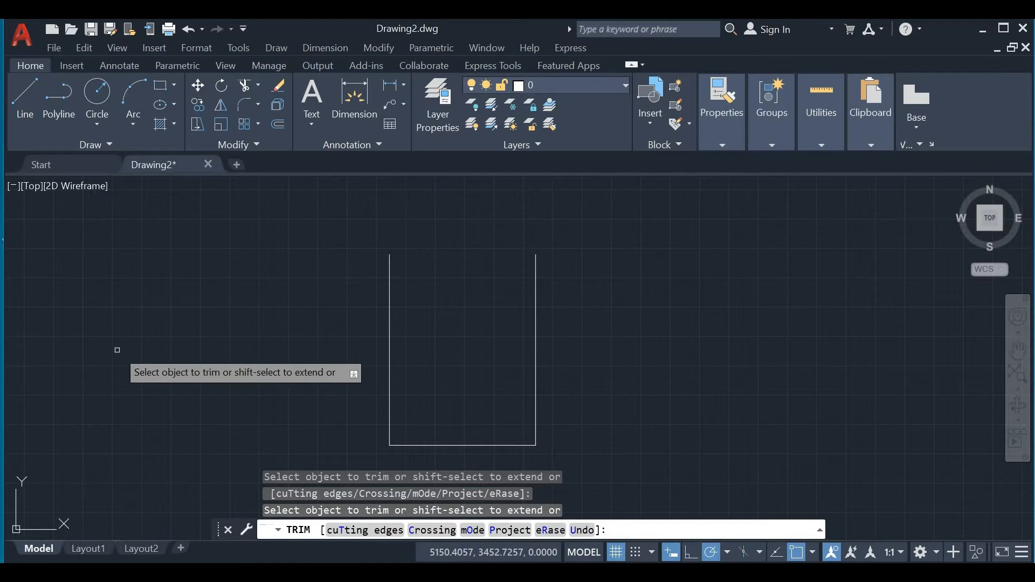
pyautogui.click(536, 281)
pyautogui.moveTo(393, 300); pyautogui.dragTo(388, 303)
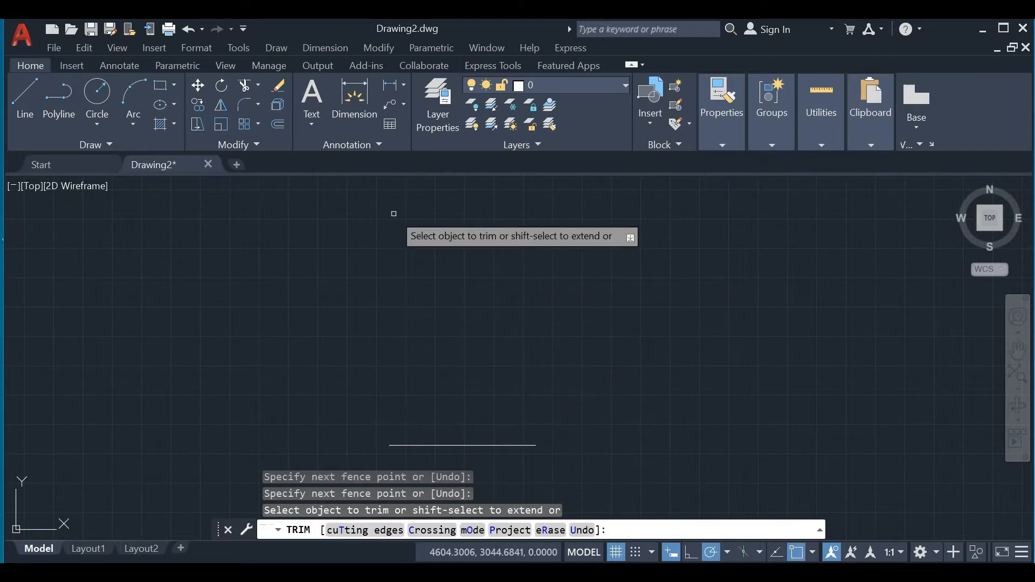
pyautogui.press('Escape')
pyautogui.press('Escape')
pyautogui.press('Escape')
pyautogui.press('Escape')
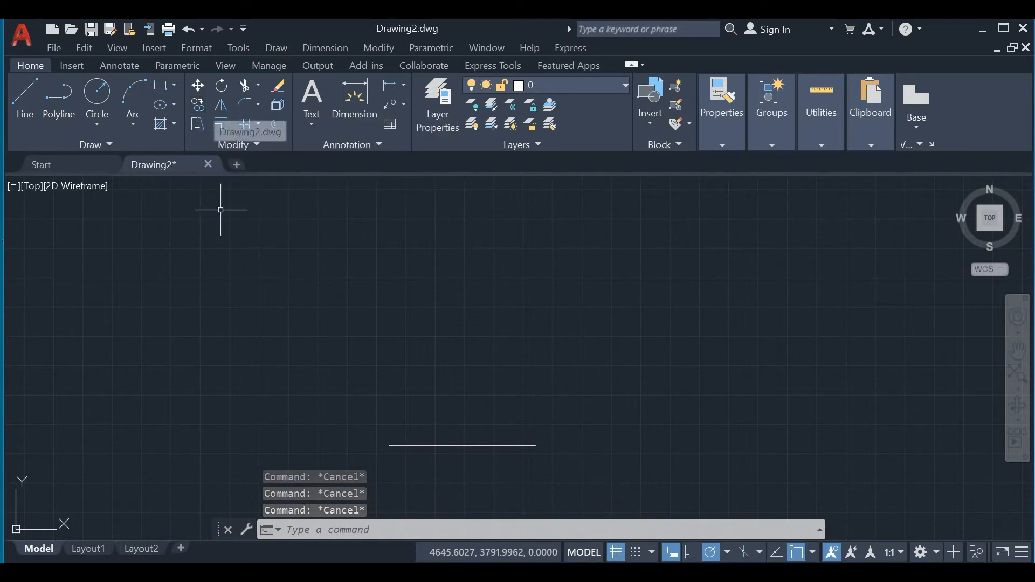
# Copy the remaining horizontal line 40 units straight up, using its left endpoint as the base point
pyautogui.click(196, 108)
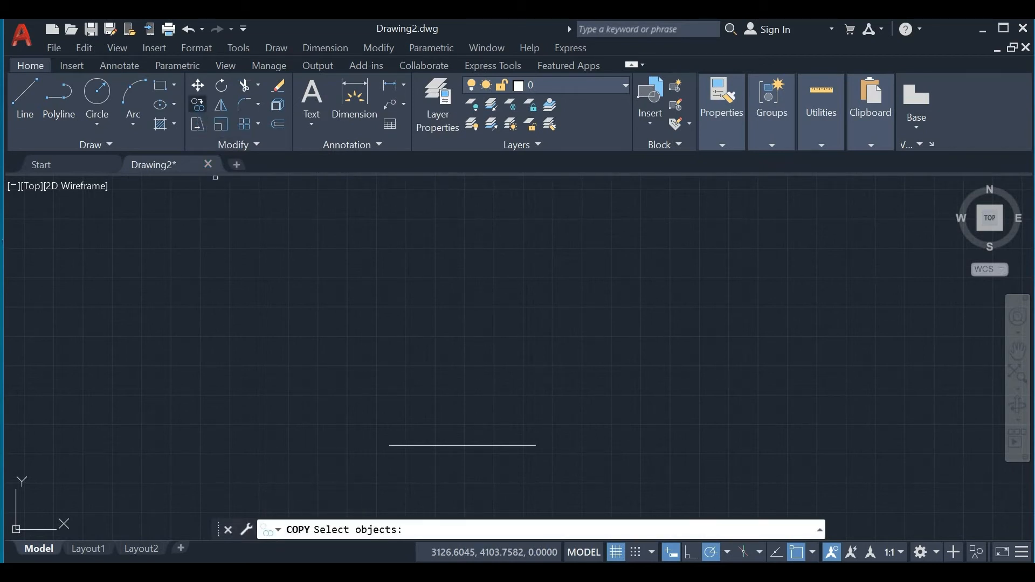
pyautogui.click(427, 446)
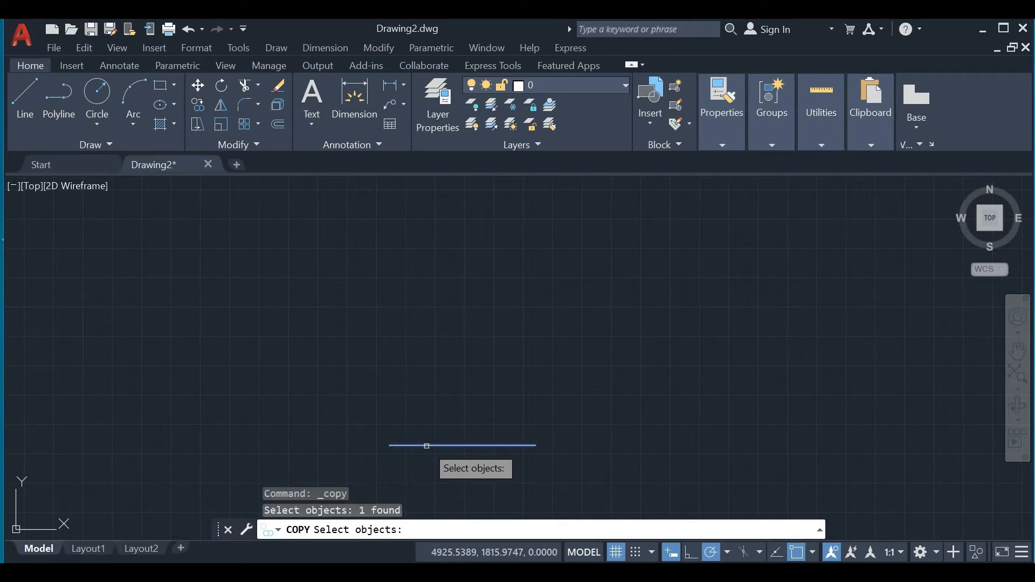
pyautogui.press('Return')
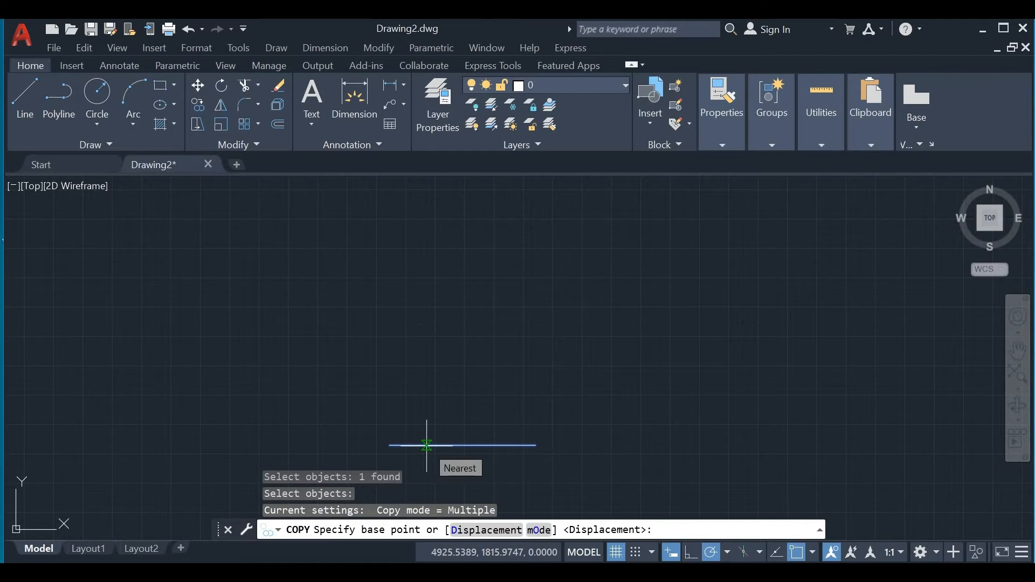
pyautogui.click(389, 445)
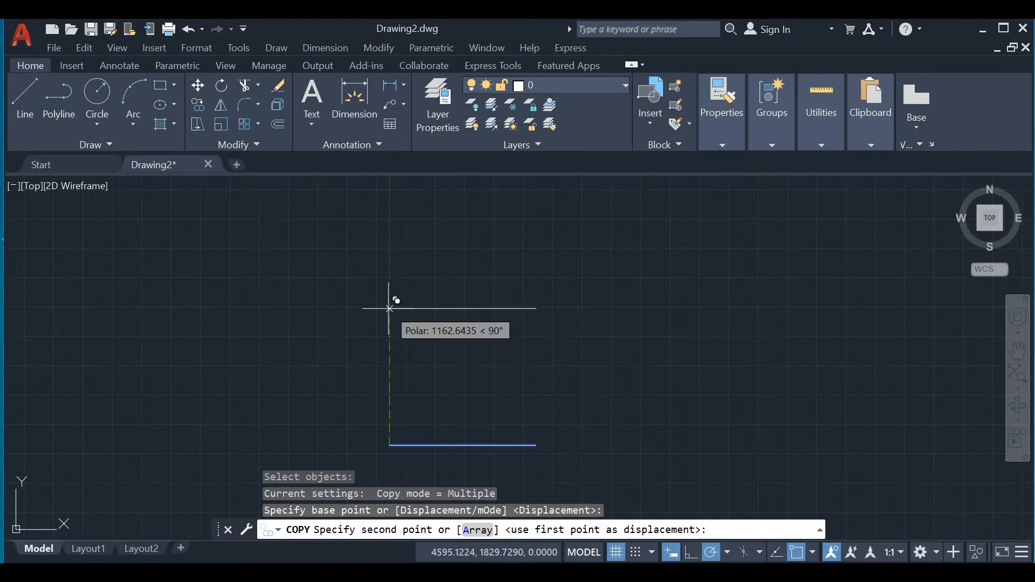
pyautogui.write('40')
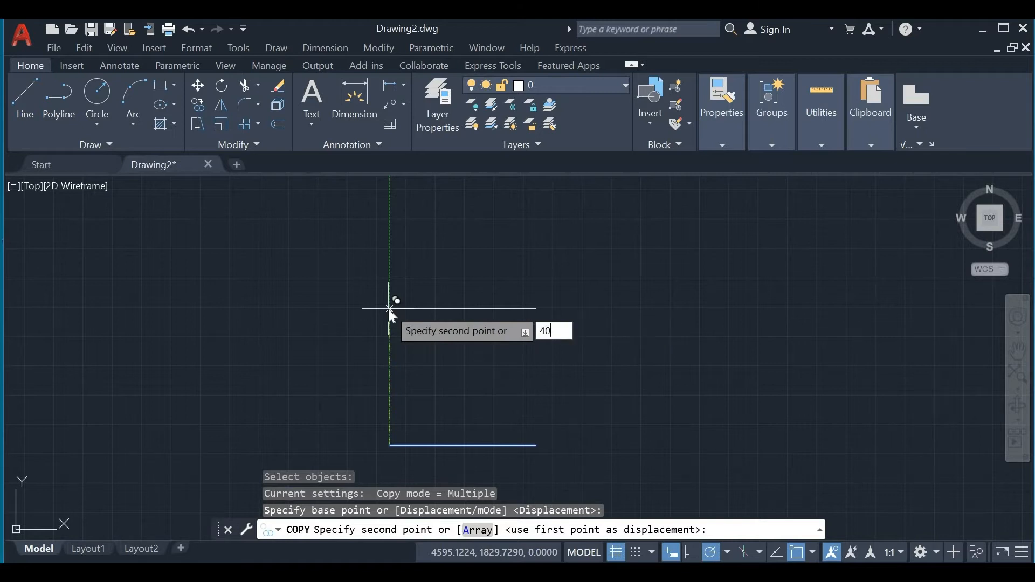
pyautogui.press('Return')
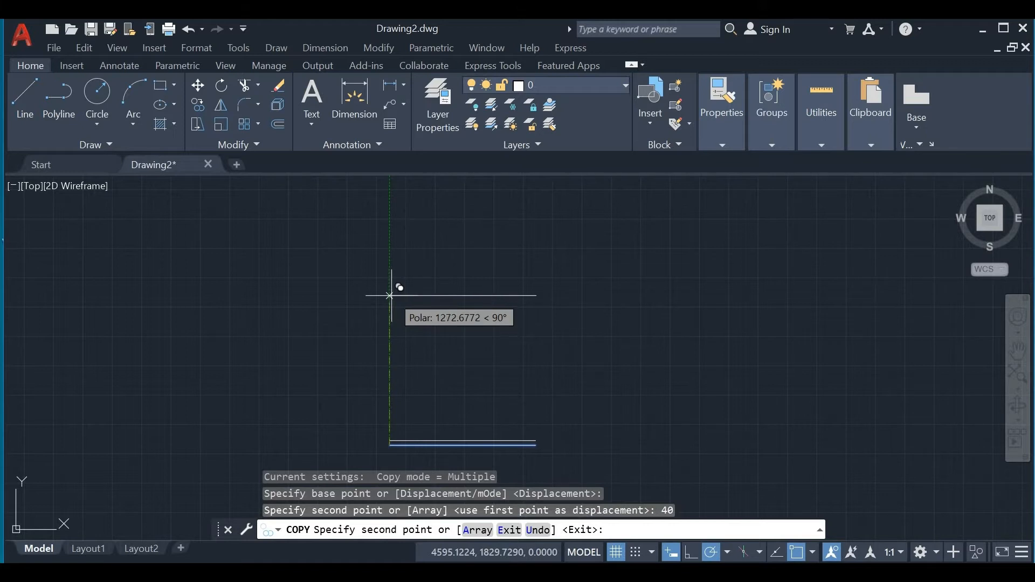
pyautogui.press('Escape')
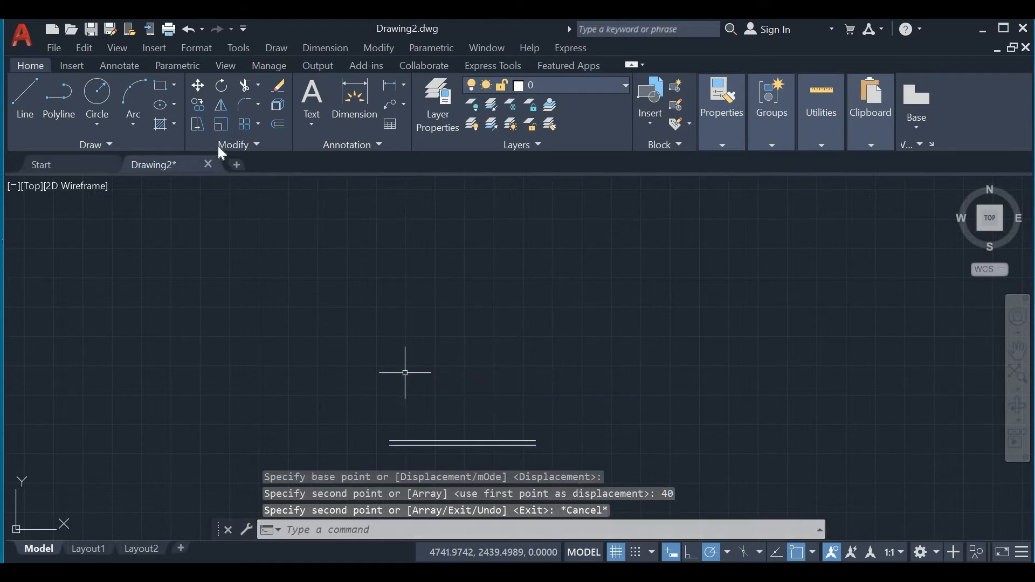
pyautogui.press('Return')
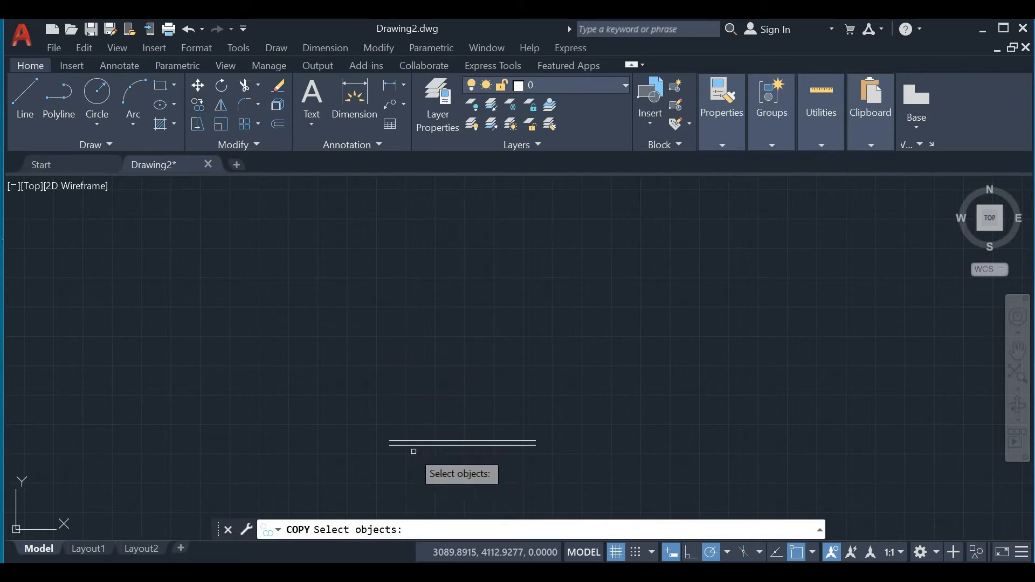
pyautogui.press('Escape')
# Mirror the lower horizontal line about a vertical axis through its left endpoint, keeping the source line
pyautogui.scroll(2, 439, 453)
pyautogui.scroll(4, 438, 453)
pyautogui.moveTo(437, 444); pyautogui.dragTo(406, 344, button='middle')
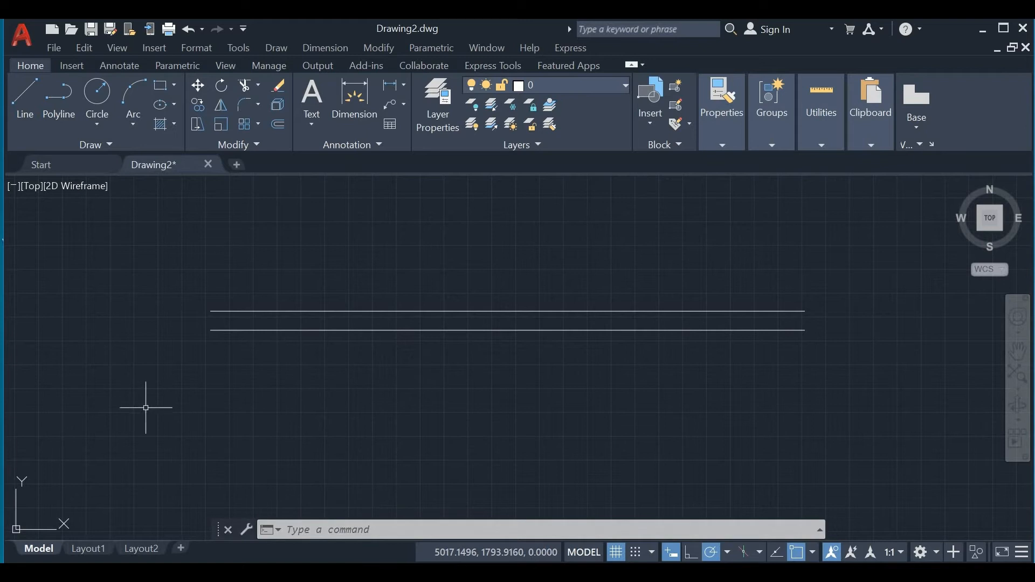
pyautogui.press('Escape')
pyautogui.press('Escape')
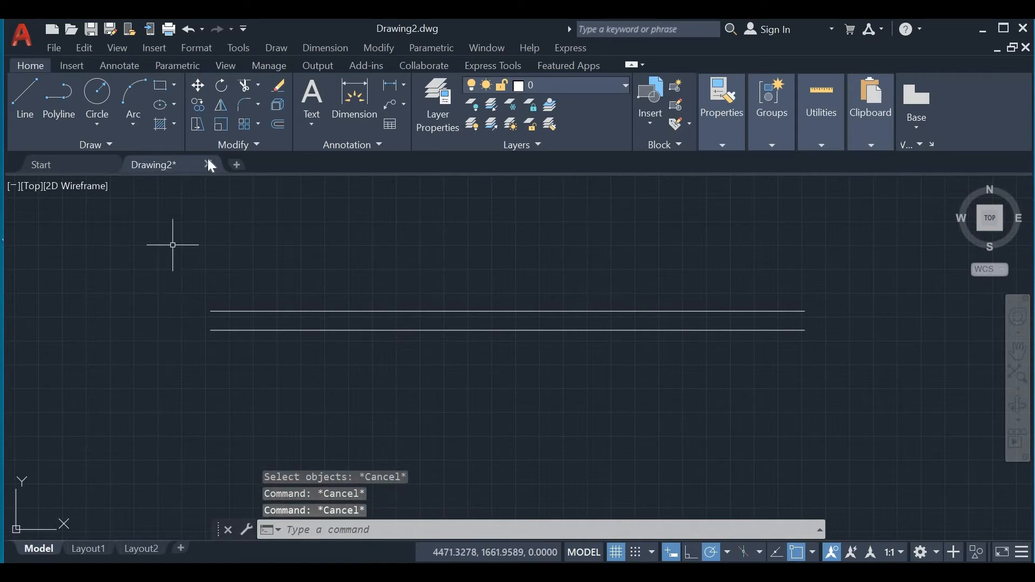
pyautogui.click(220, 112)
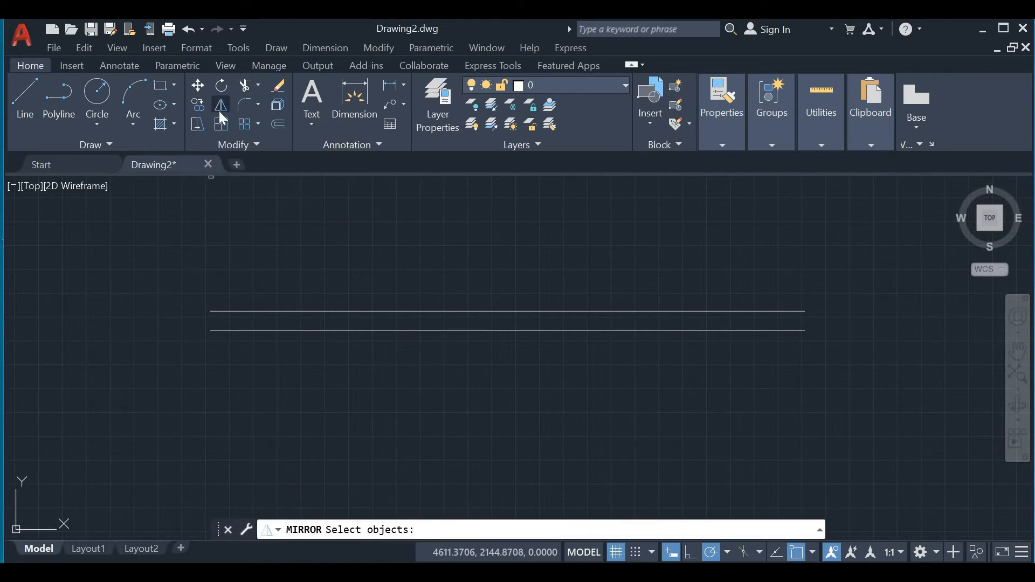
pyautogui.click(276, 331)
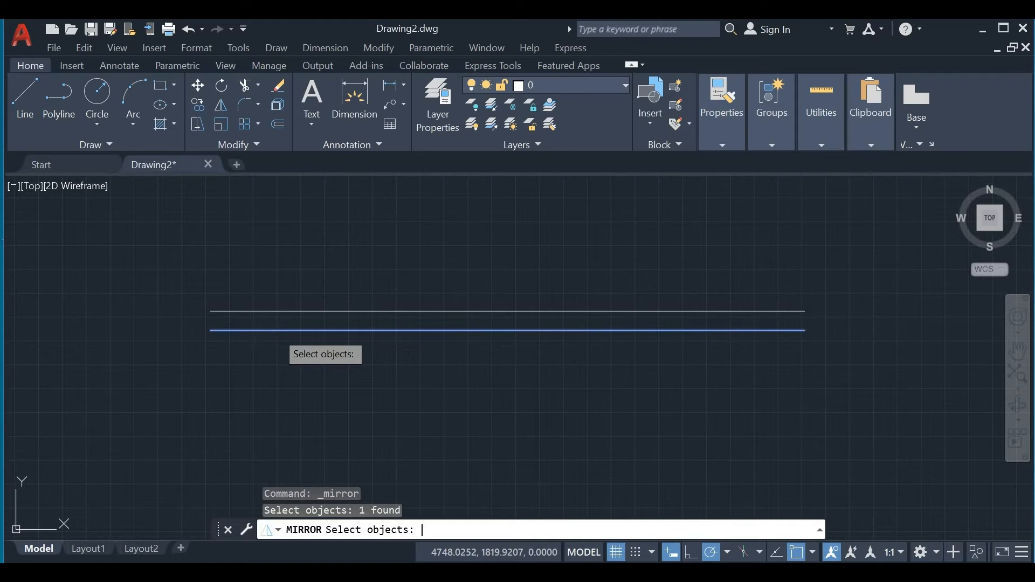
pyautogui.press('Return')
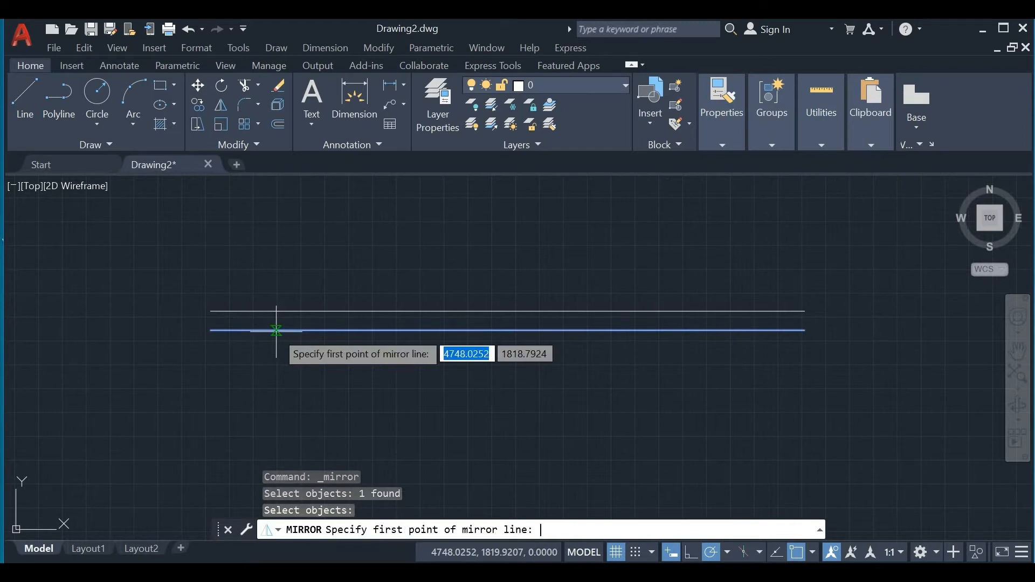
pyautogui.click(212, 330)
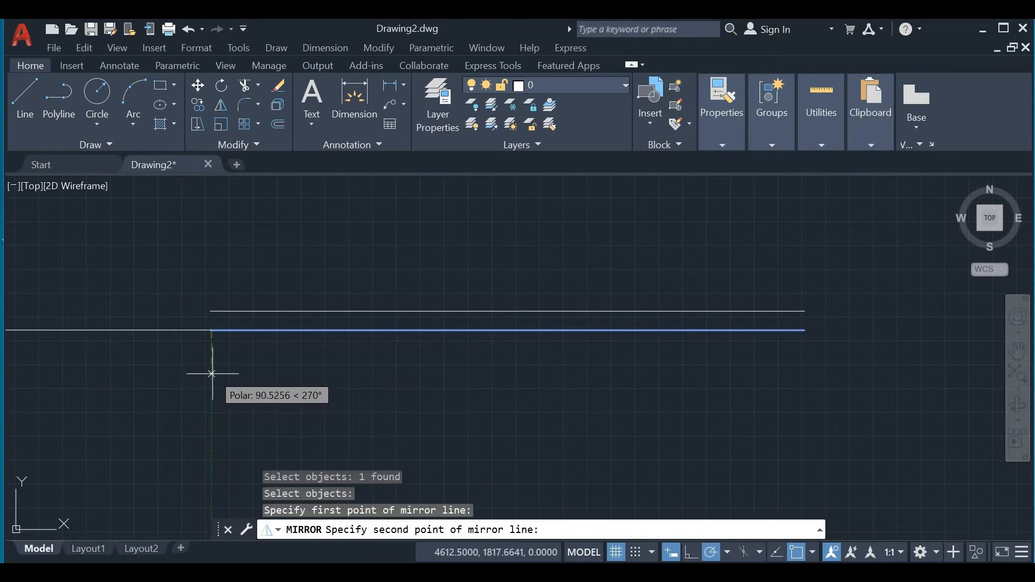
pyautogui.scroll(-2, 207, 380)
pyautogui.moveTo(221, 392); pyautogui.dragTo(329, 265, button='middle')
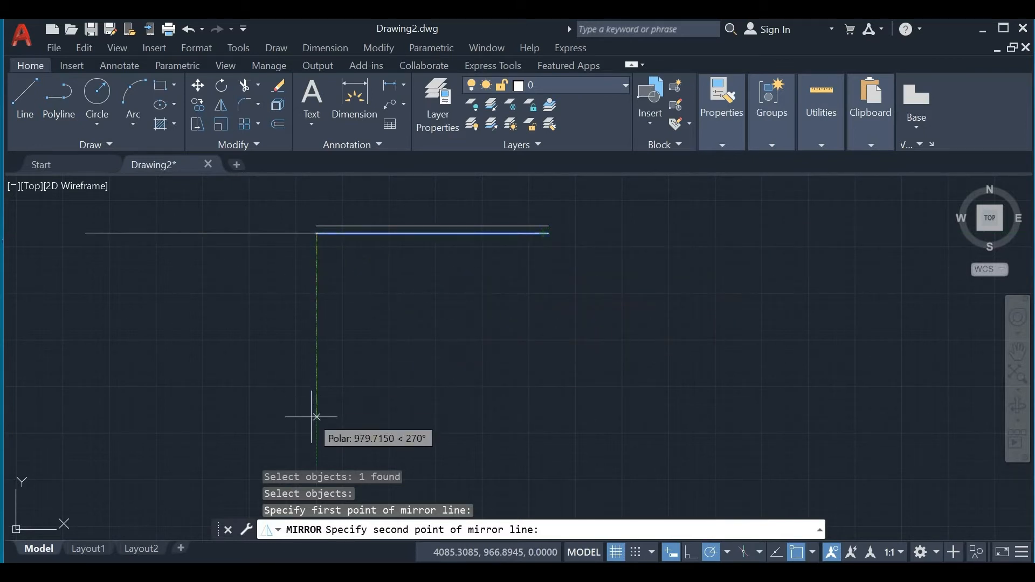
pyautogui.click(344, 241)
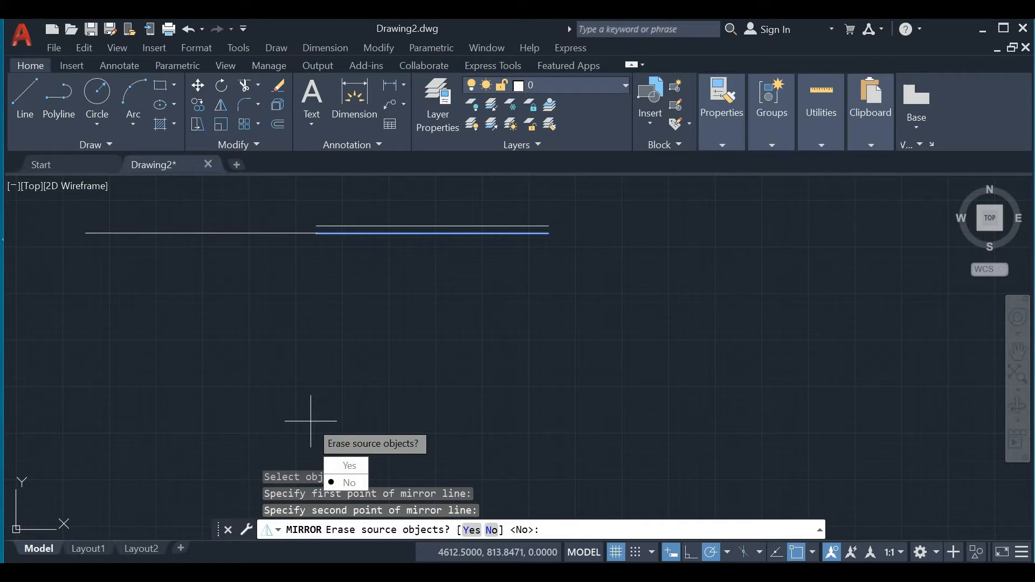
pyautogui.press('Return')
# Try to mirror the original lower line about a slanted axis through its right endpoint
pyautogui.press('Return')
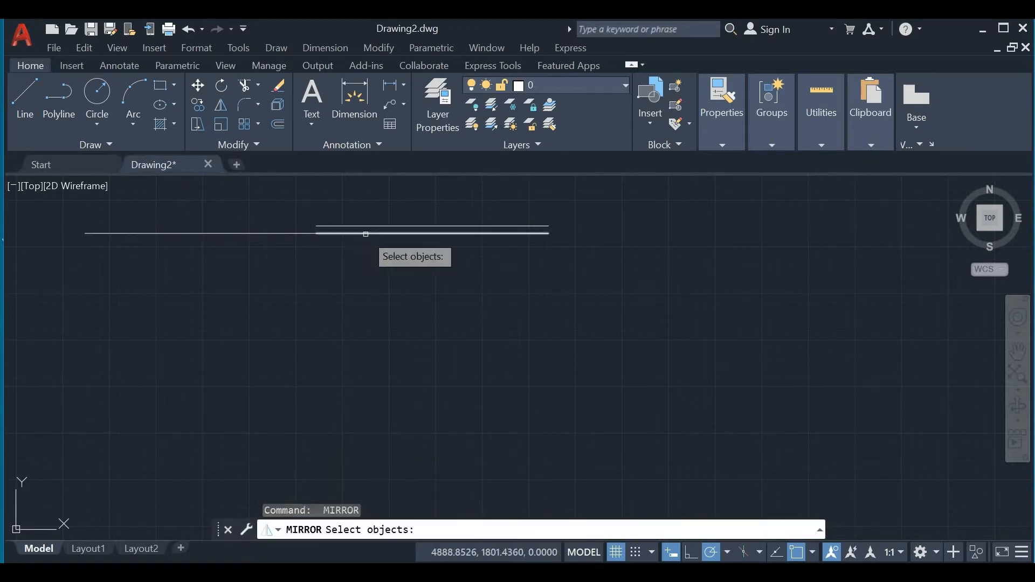
pyautogui.click(358, 233)
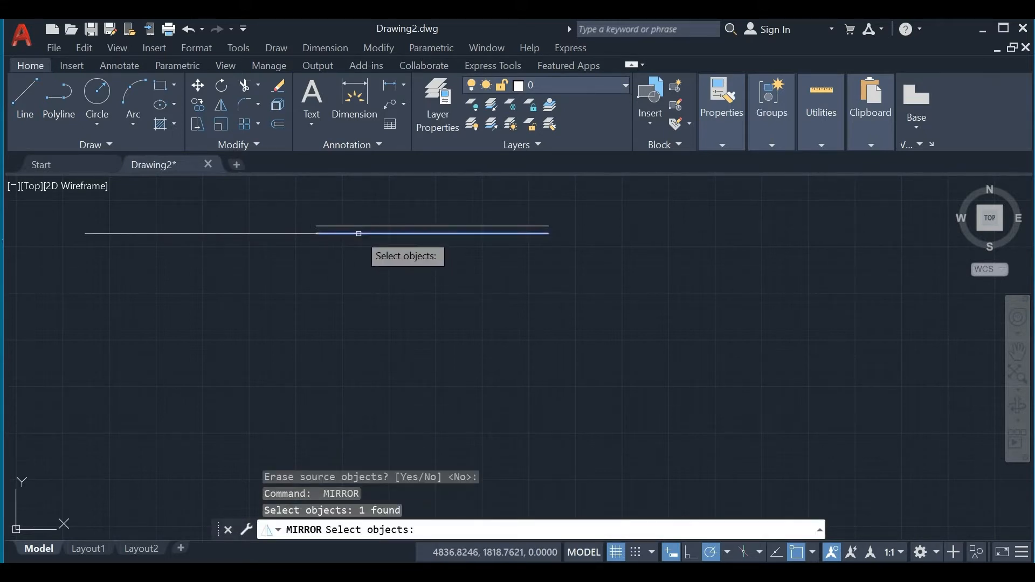
pyautogui.press('Return')
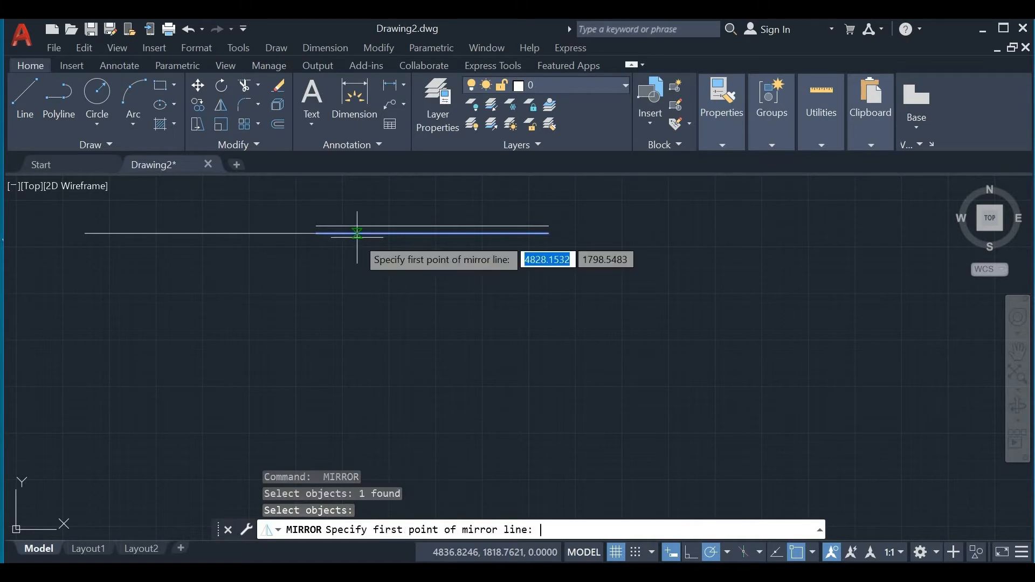
pyautogui.click(548, 233)
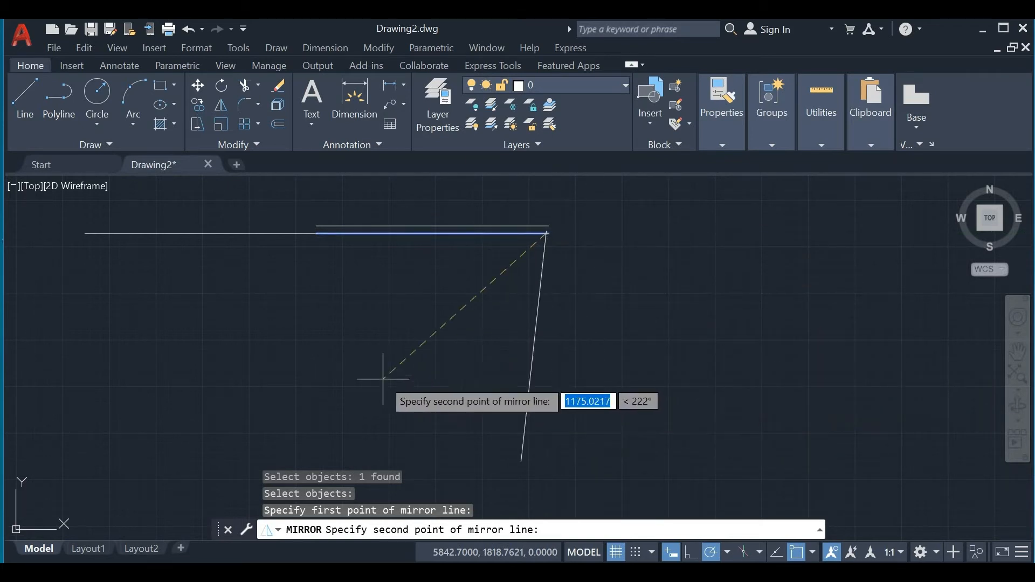
pyautogui.click(474, 426)
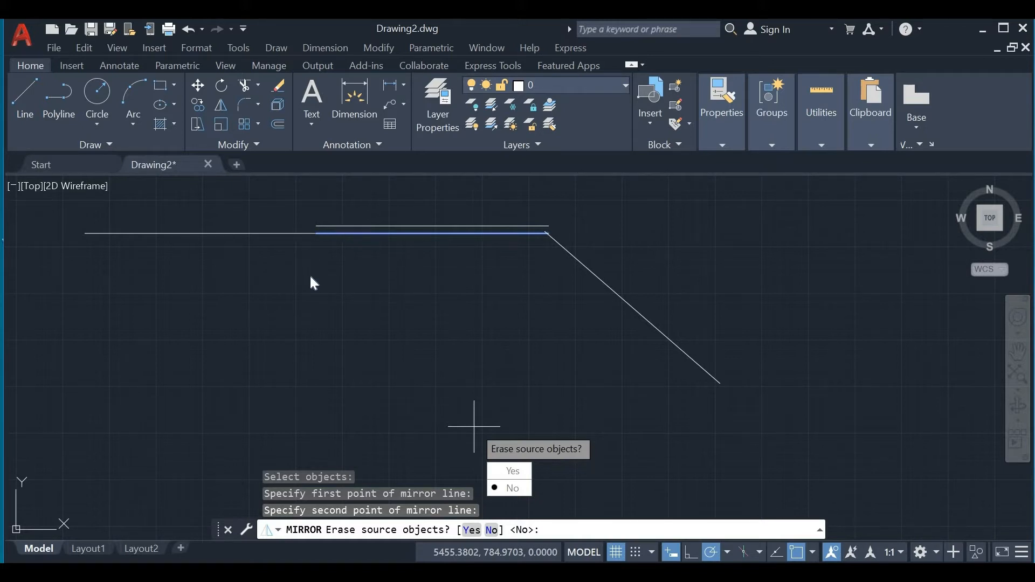
pyautogui.press('Escape')
pyautogui.press('Escape')
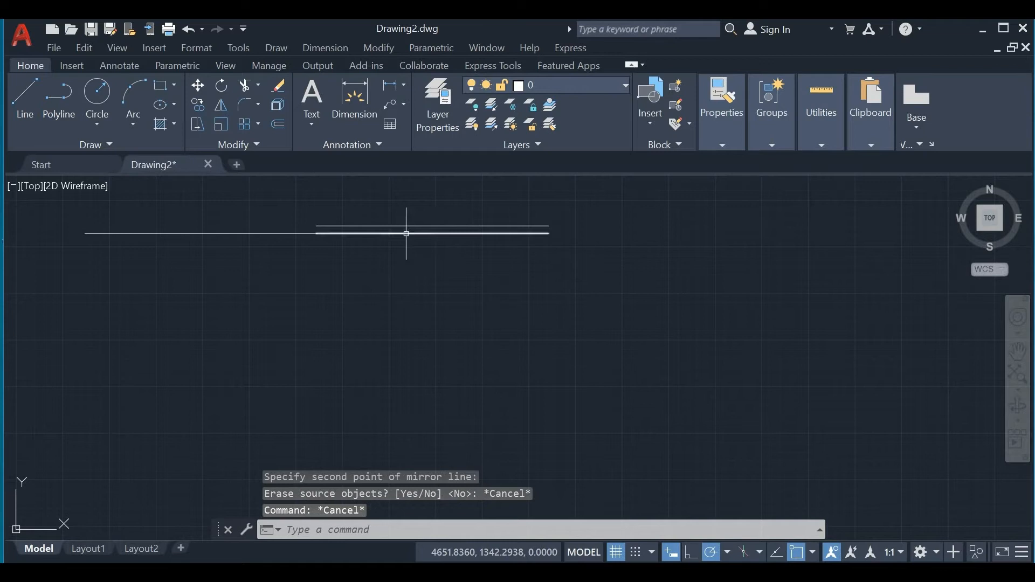
# Draw a rectangle slightly wider than tall in the empty space below the horizontal lines
pyautogui.click(161, 86)
pyautogui.click(334, 303)
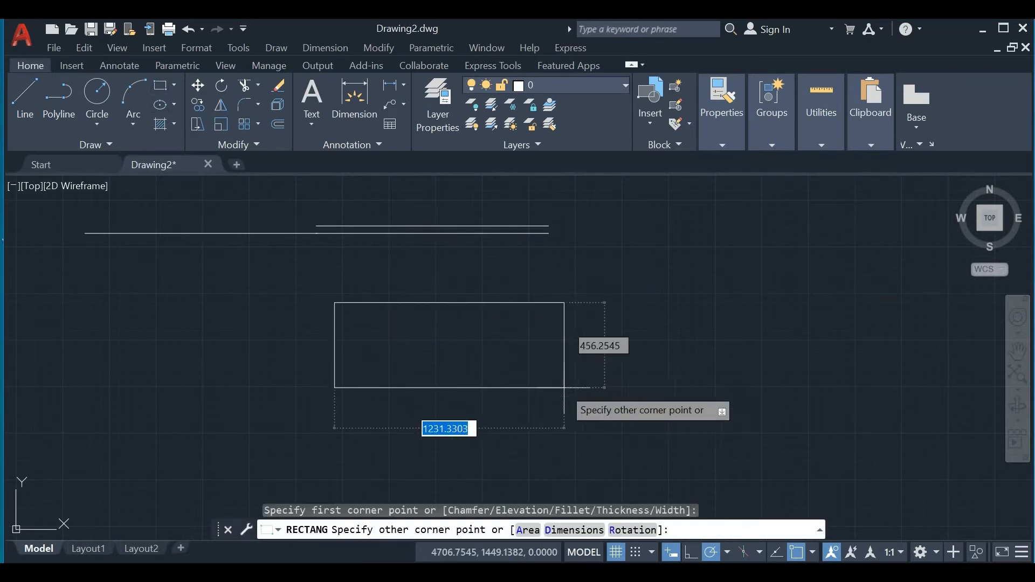
pyautogui.click(526, 460)
pyautogui.press('Escape')
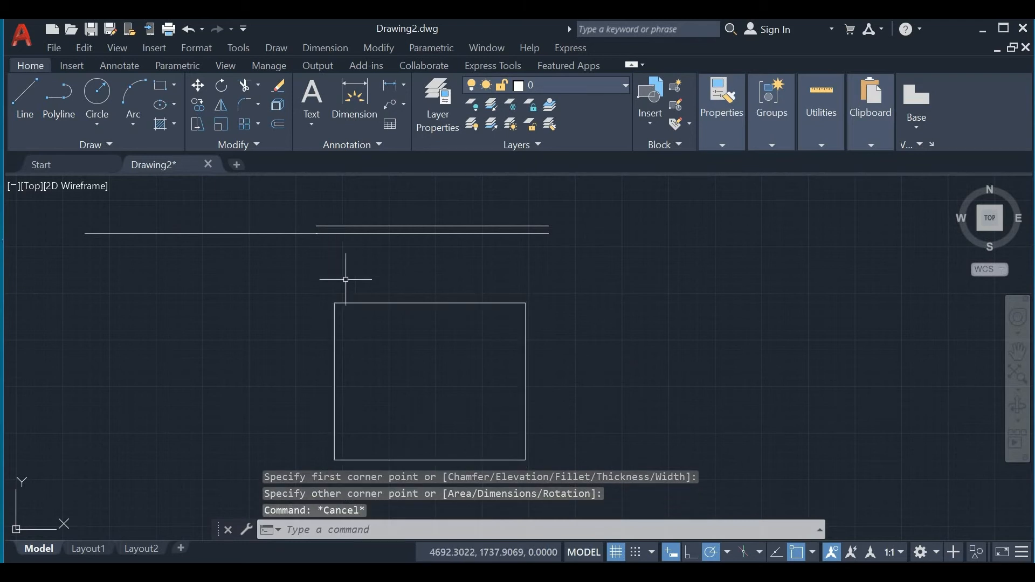
# Fillet the rectangle's upper-left corner between its left and top edges with a radius of 10
pyautogui.scroll(4, 354, 299)
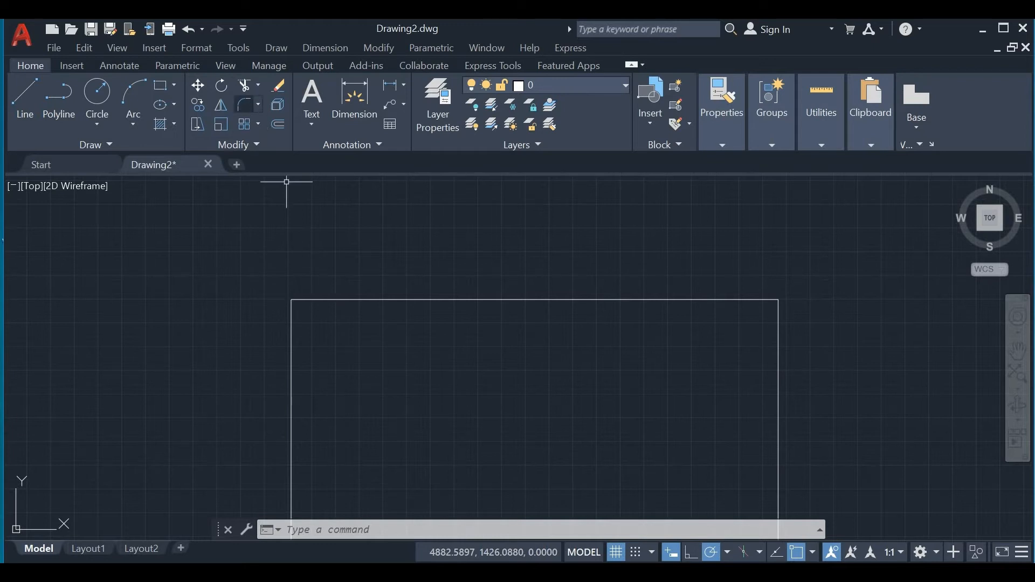
pyautogui.write('F')
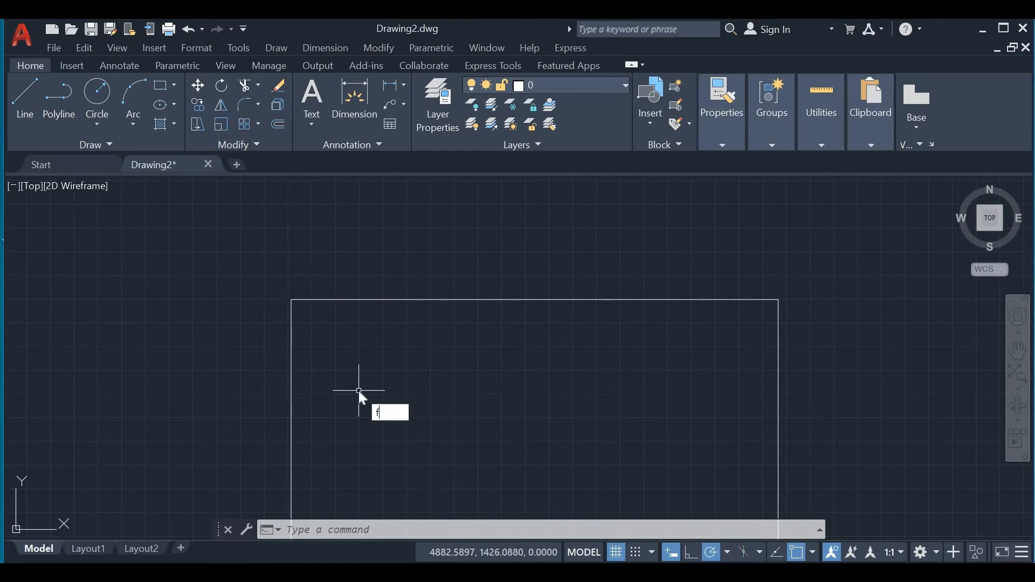
pyautogui.press('Return')
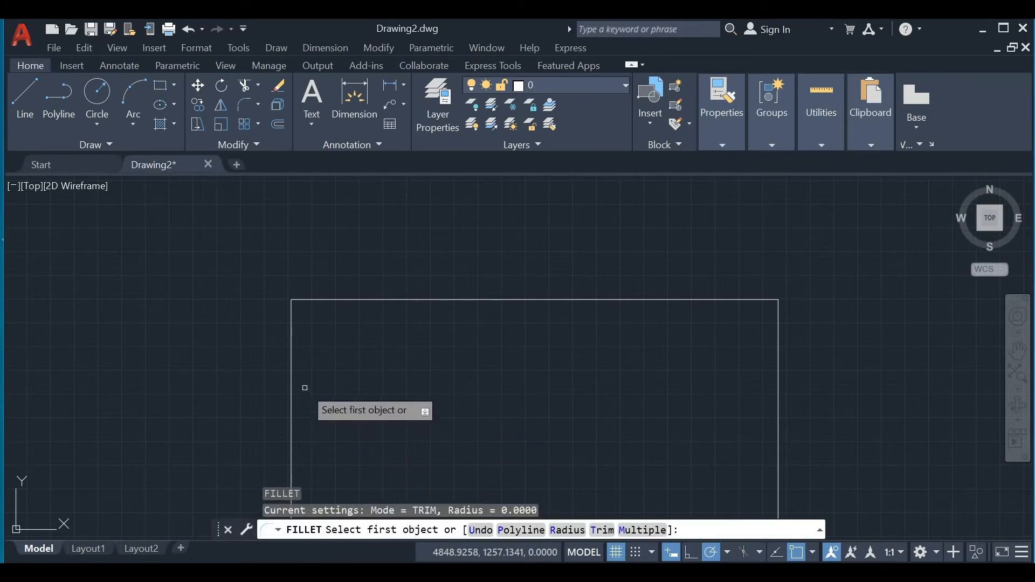
pyautogui.click(291, 368)
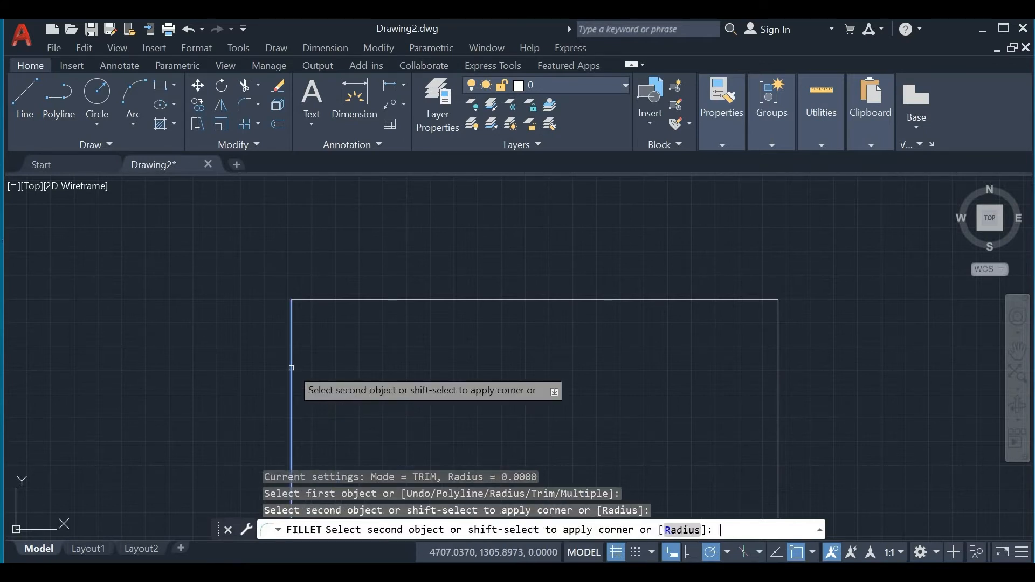
pyautogui.click(671, 533)
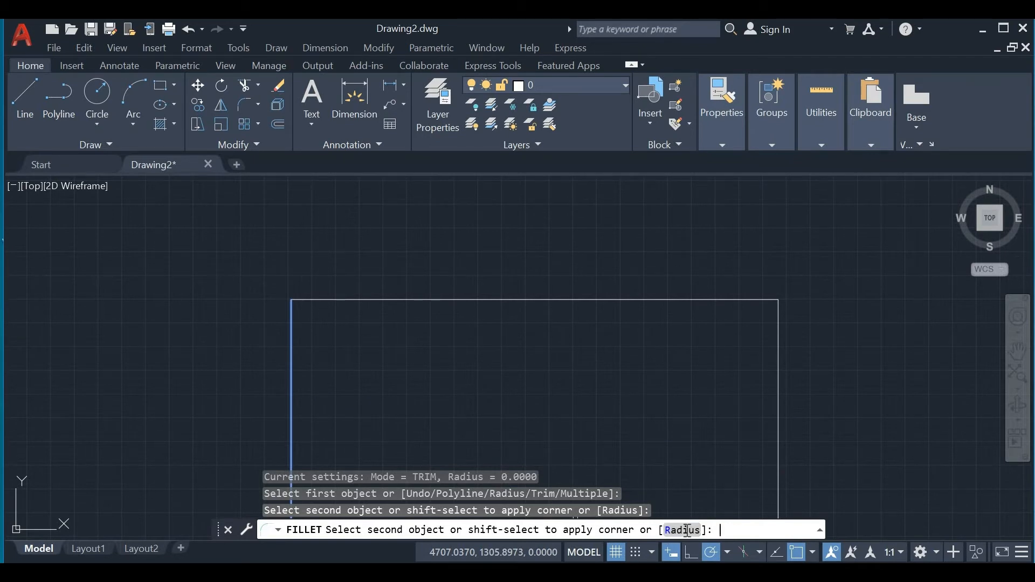
pyautogui.write('10')
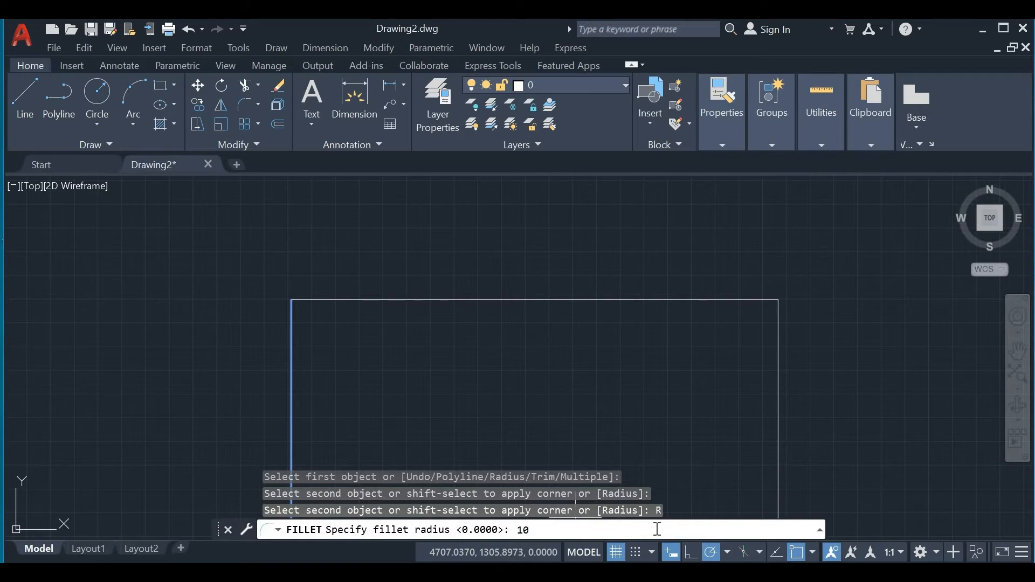
pyautogui.press('Return')
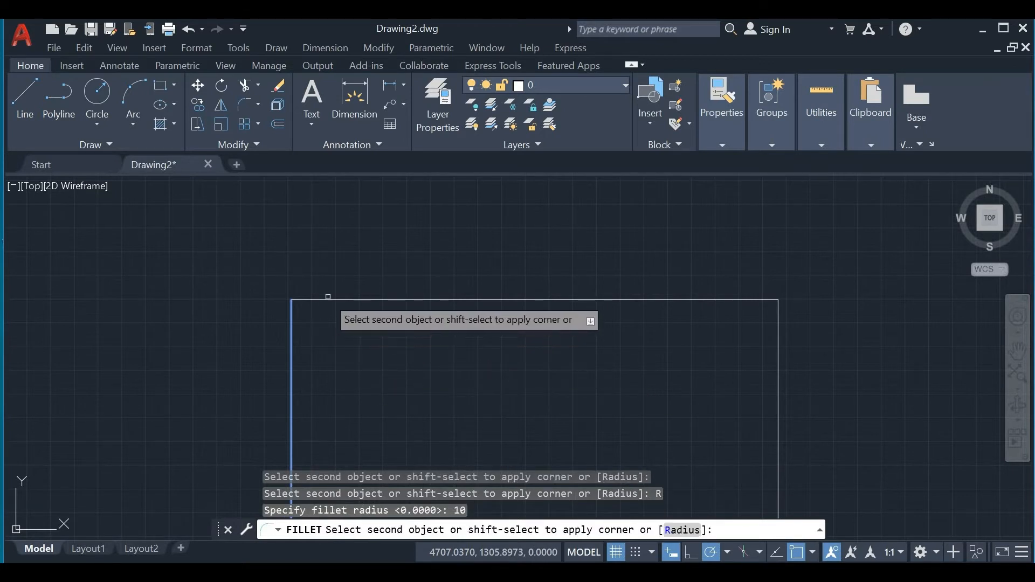
pyautogui.click(330, 302)
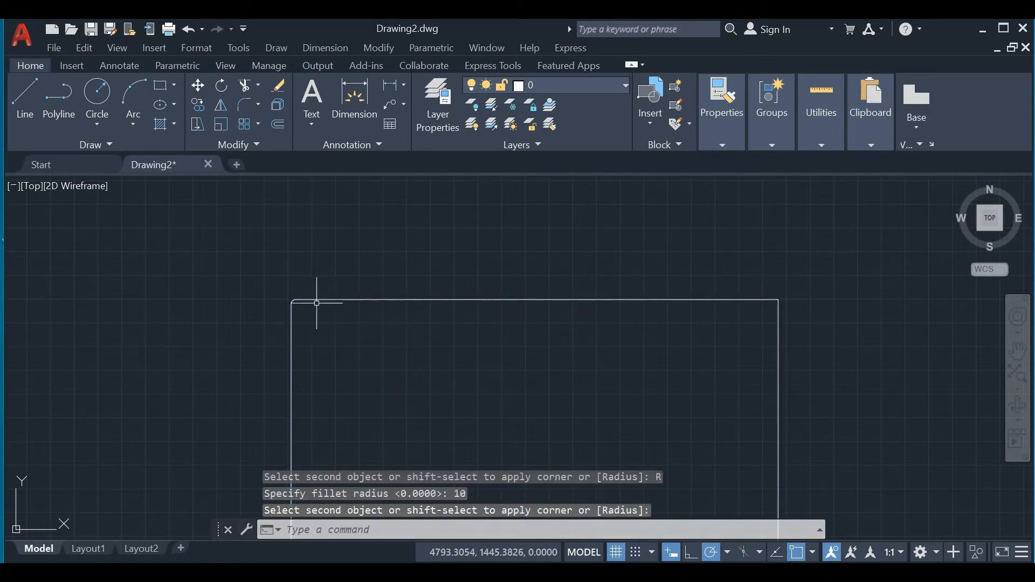
pyautogui.scroll(5, 283, 302)
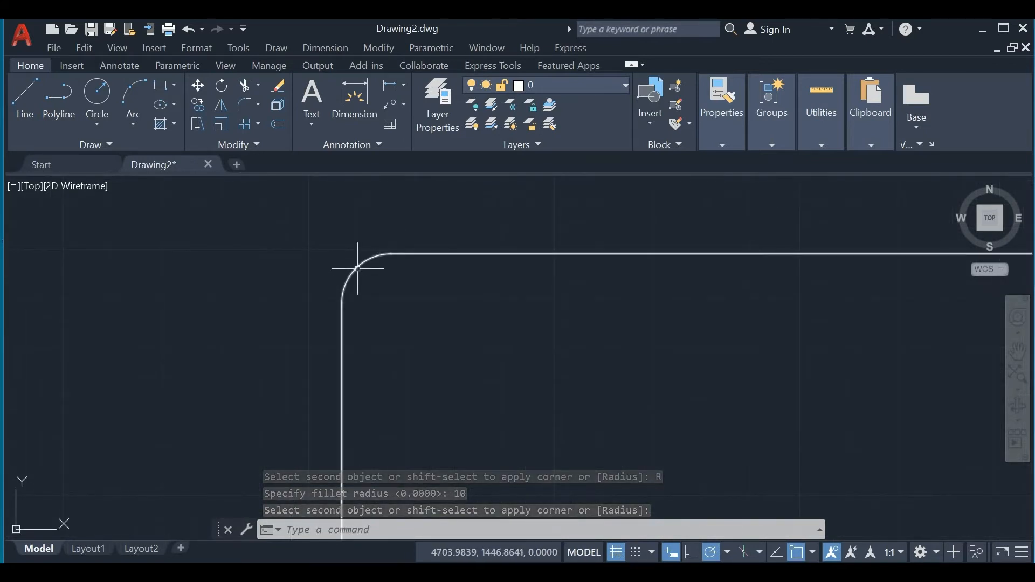
pyautogui.scroll(-5, 383, 268)
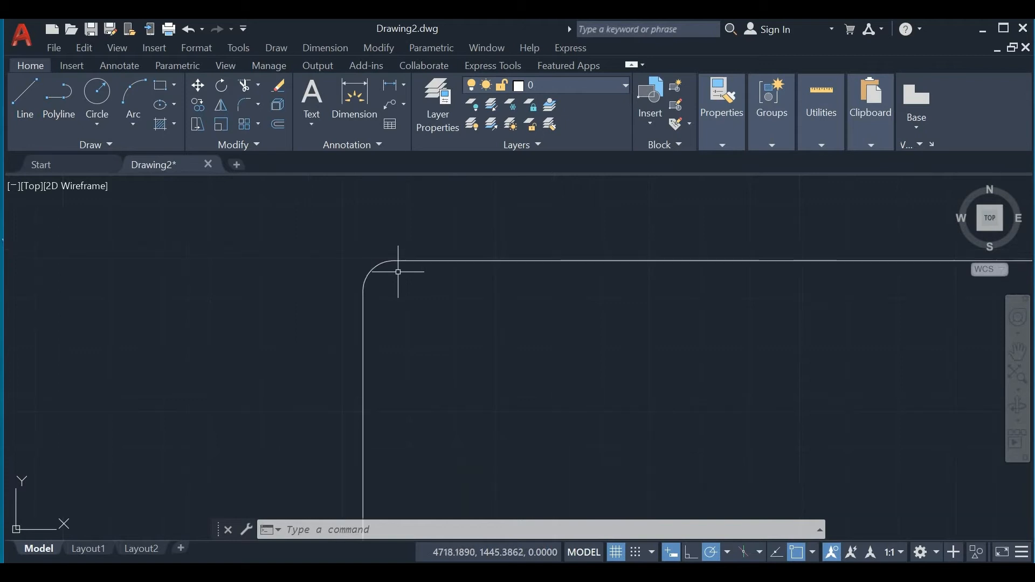
# Fillet the rectangle's upper-right corner between its top and right edges with the same radius of 10
pyautogui.moveTo(462, 311); pyautogui.dragTo(156, 332, button='middle')
pyautogui.scroll(1, 156, 332)
pyautogui.scroll(-3, 326, 320)
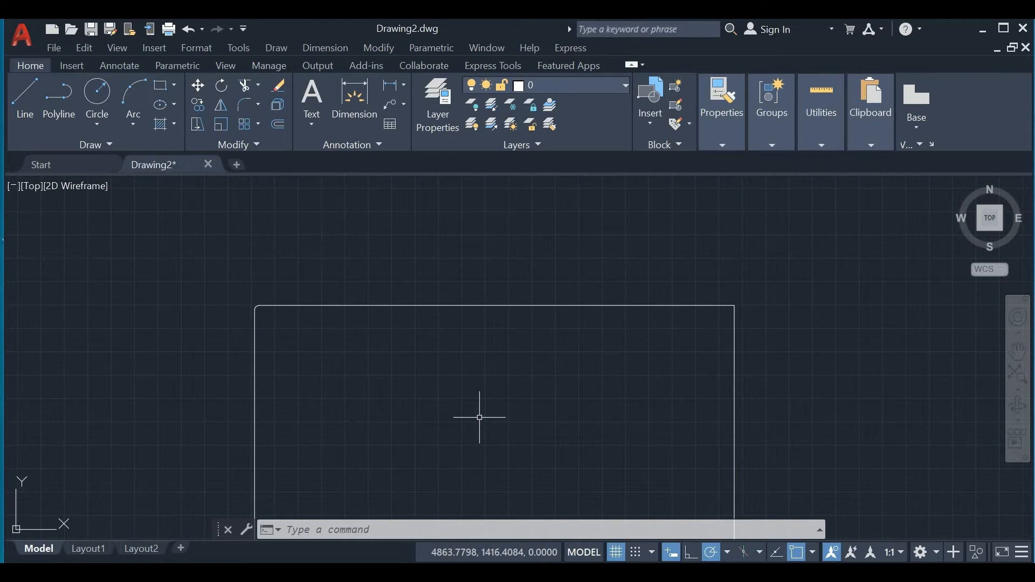
pyautogui.press('Return')
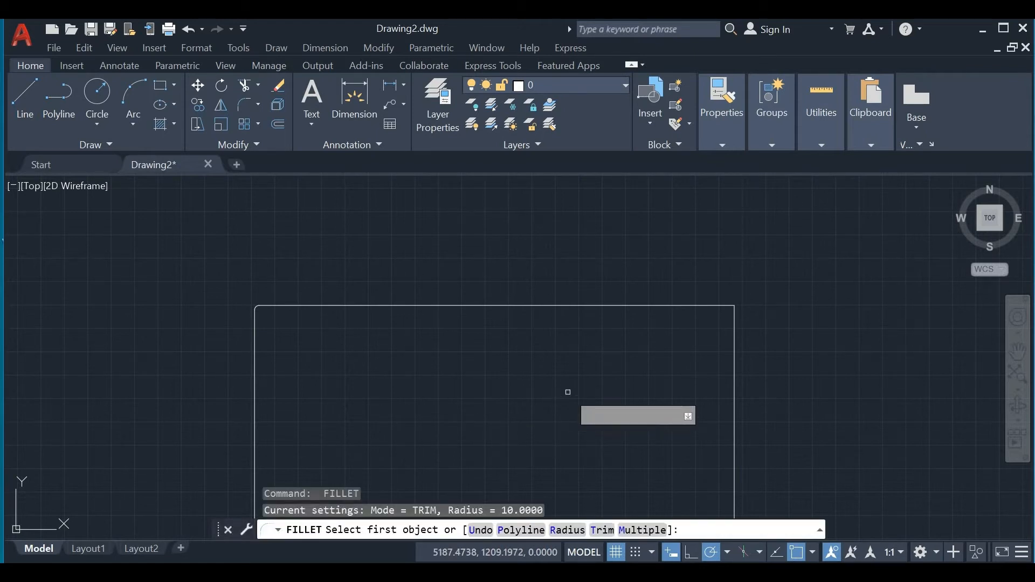
pyautogui.click(643, 306)
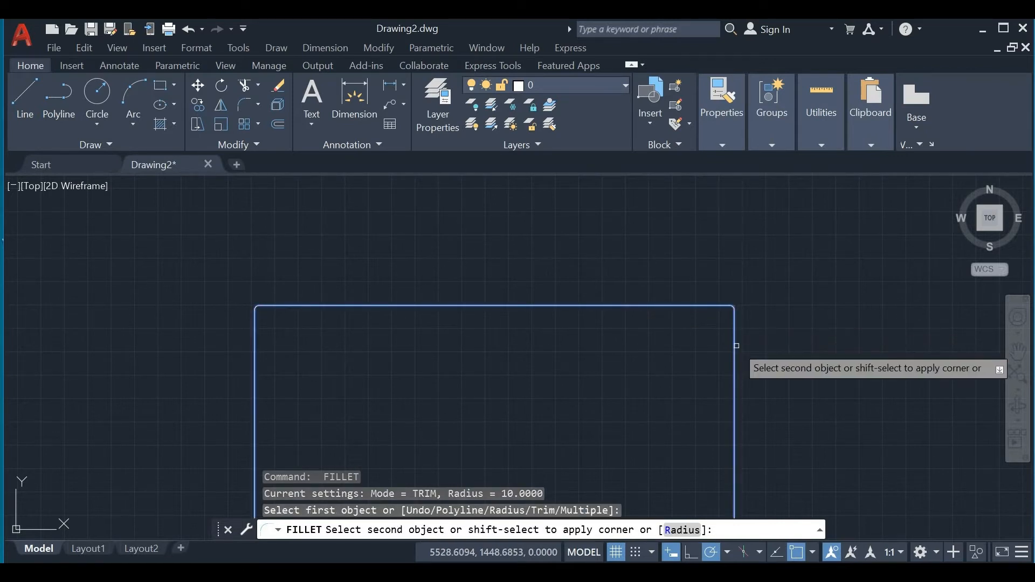
pyautogui.click(734, 297)
# Chamfer the rectangle's lower-left corner between its left and bottom edges with both distances at 50
pyautogui.moveTo(704, 358); pyautogui.dragTo(714, 287, button='middle')
pyautogui.scroll(-2, 702, 316)
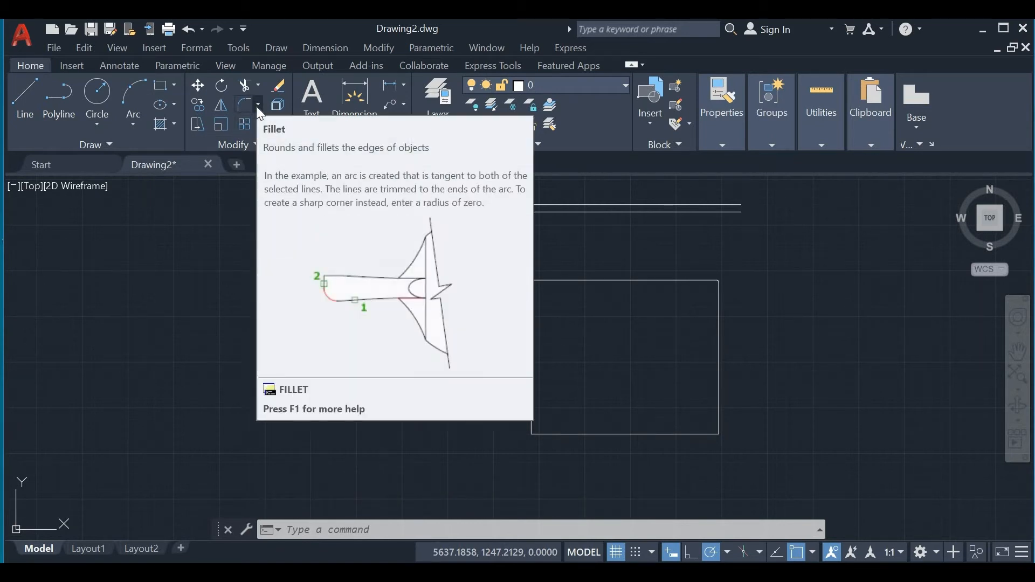
pyautogui.click(258, 106)
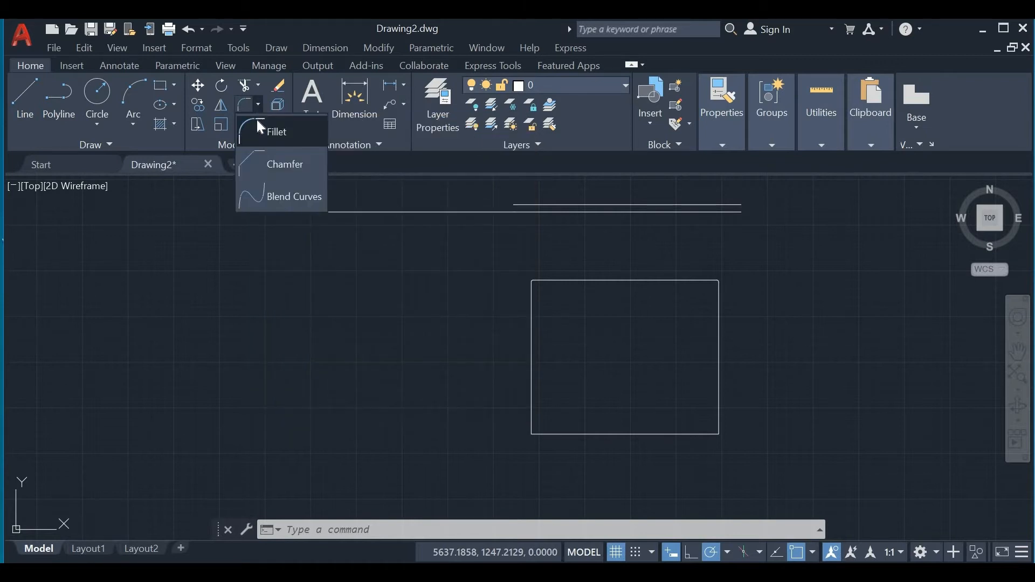
pyautogui.click(280, 178)
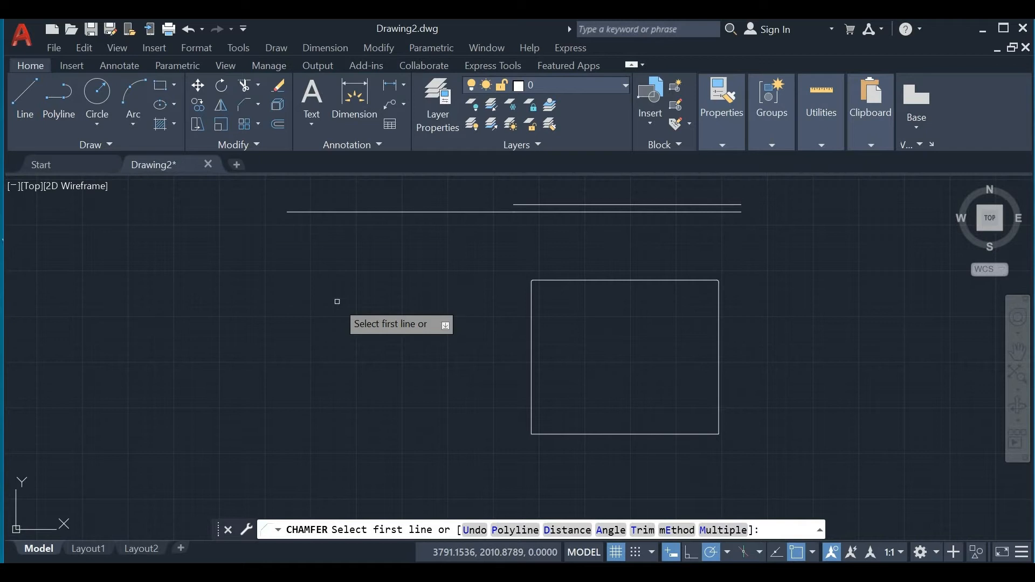
pyautogui.click(533, 397)
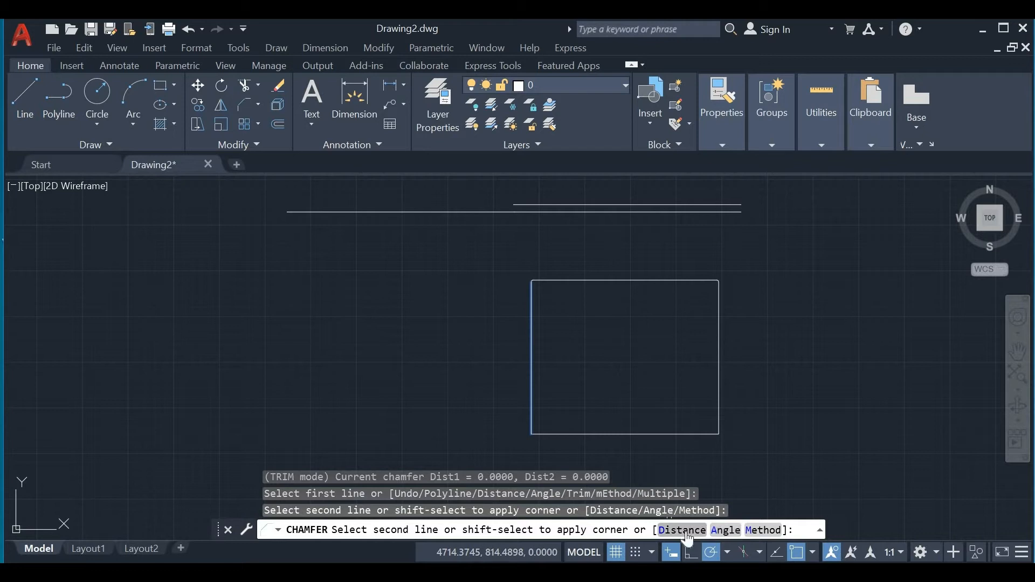
pyautogui.click(682, 531)
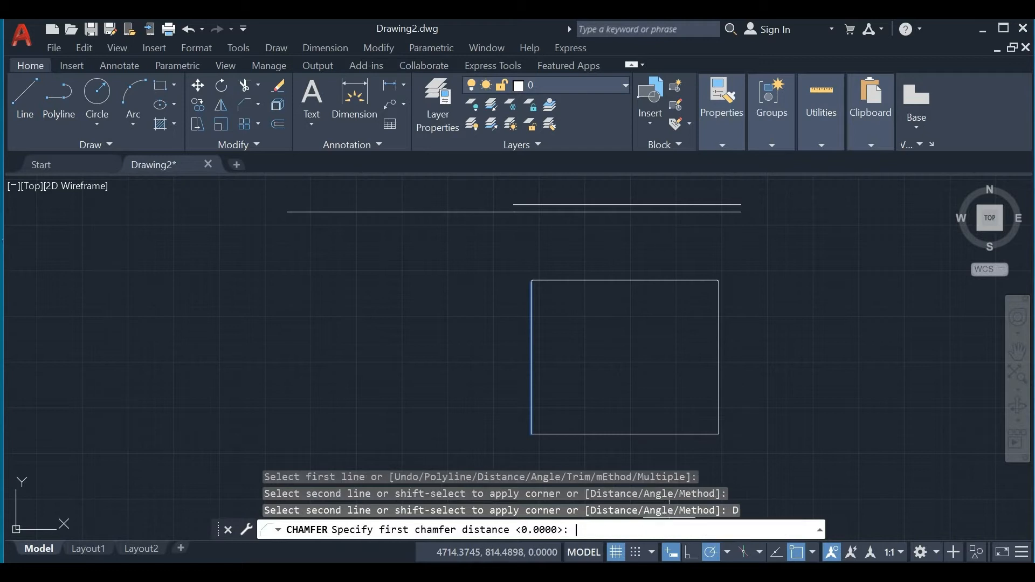
pyautogui.write('50')
pyautogui.press('Return')
pyautogui.click(560, 433)
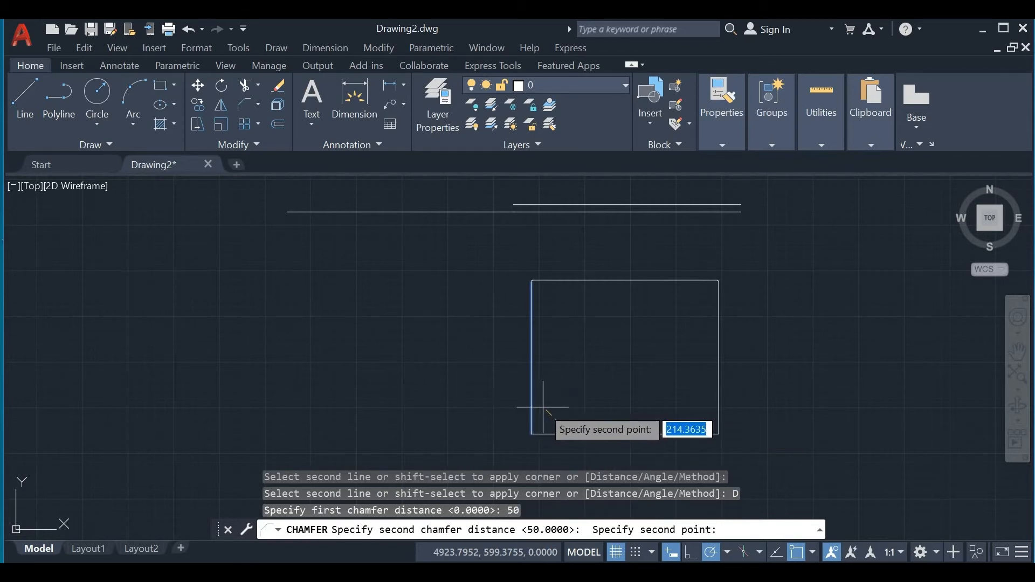
pyautogui.click(543, 408)
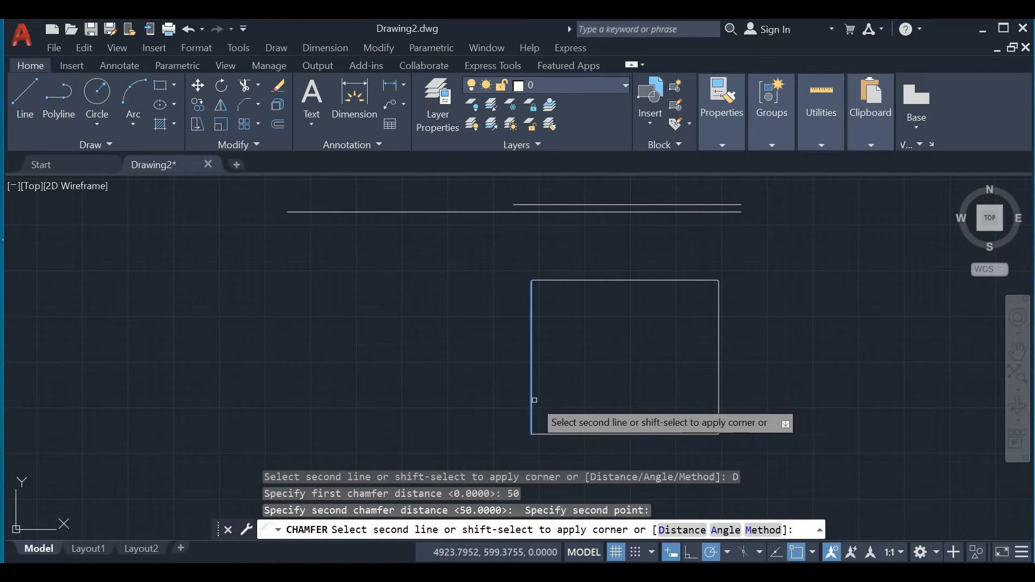
pyautogui.click(568, 435)
pyautogui.scroll(5, 543, 426)
pyautogui.moveTo(545, 433); pyautogui.dragTo(527, 370, button='middle')
pyautogui.scroll(5, 494, 372)
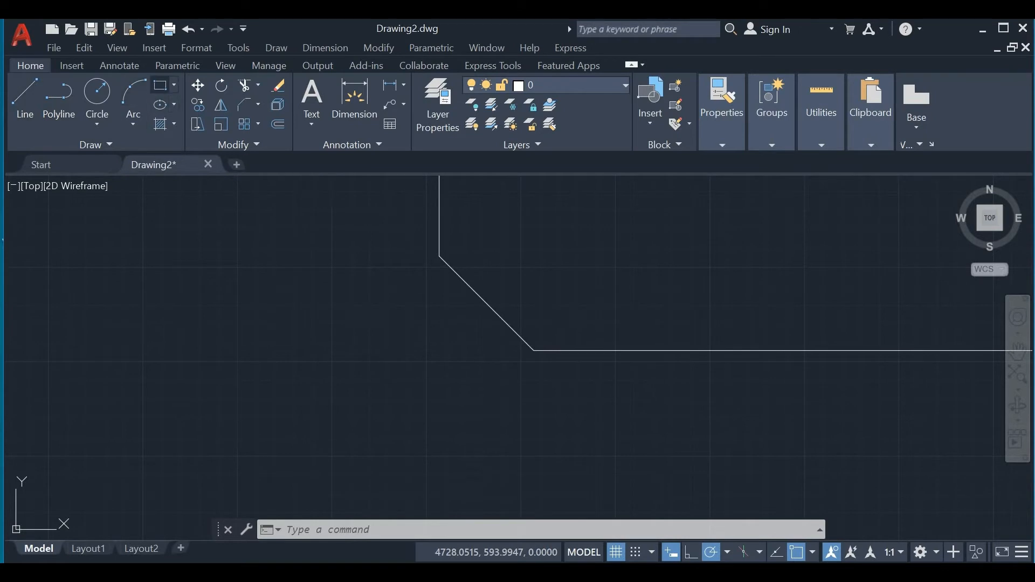
# Draw lines from the chamfer's upper end down to the former corner and across to the chamfer's lower end
pyautogui.click(160, 85)
pyautogui.click(25, 95)
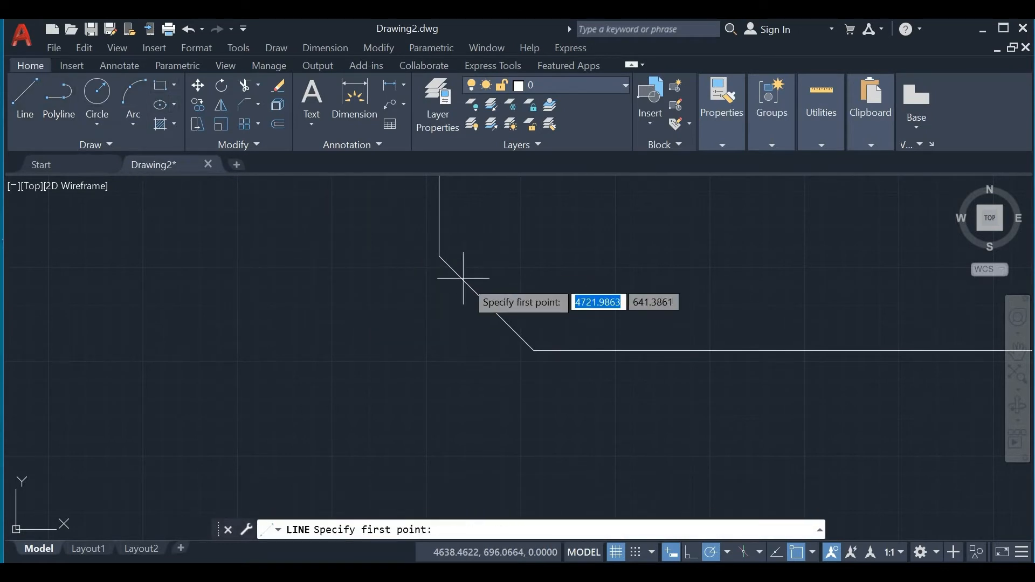
pyautogui.click(440, 257)
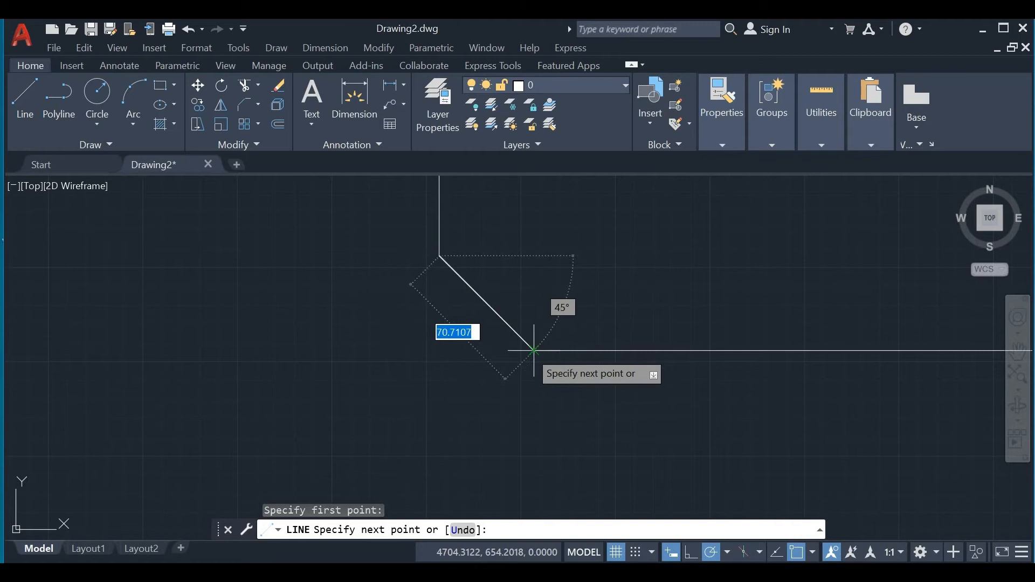
pyautogui.click(439, 353)
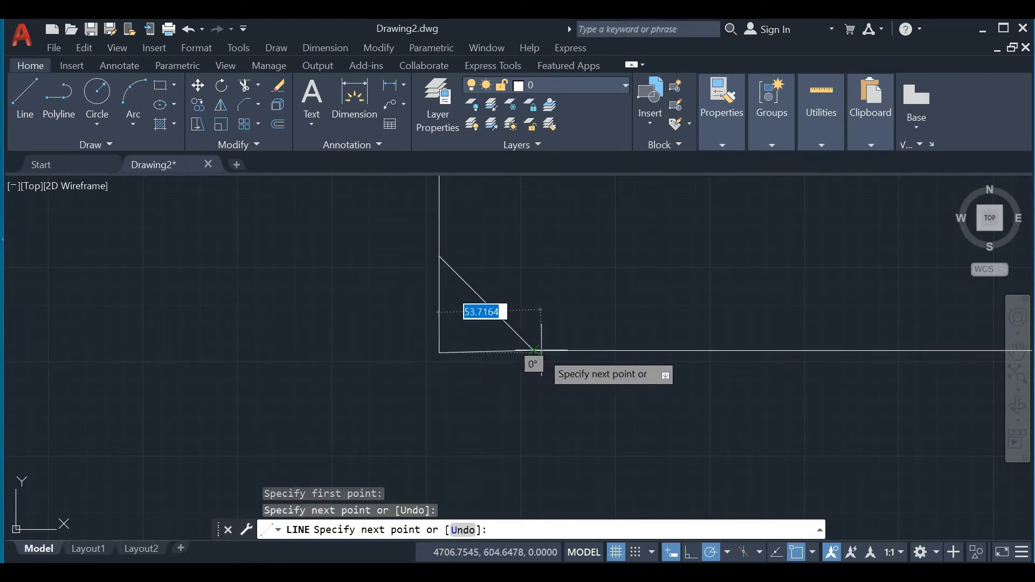
pyautogui.click(536, 350)
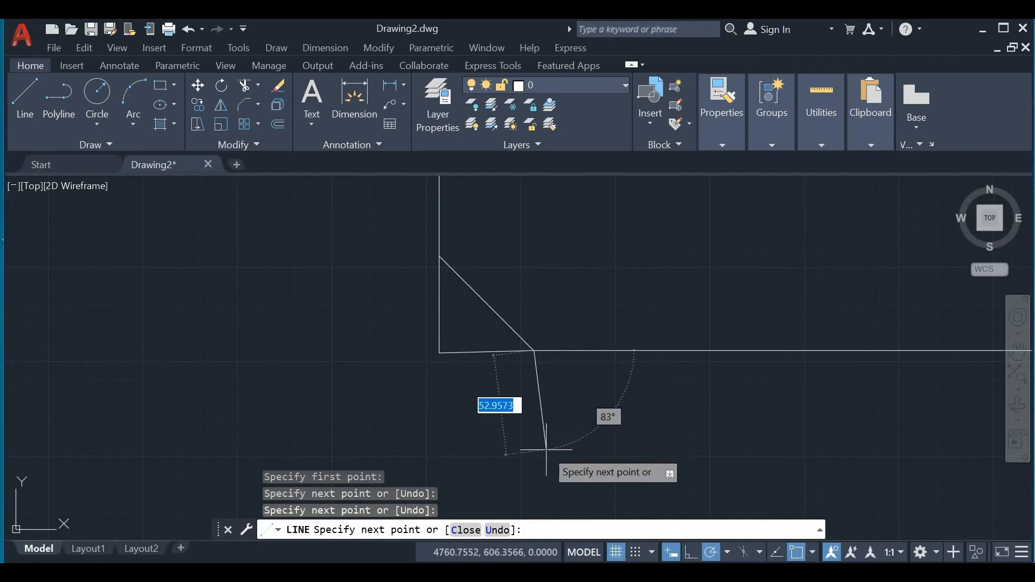
pyautogui.press('Escape')
# Undo the two lines drawn at the chamfered corner
pyautogui.scroll(1, 521, 354)
pyautogui.scroll(-5, 528, 324)
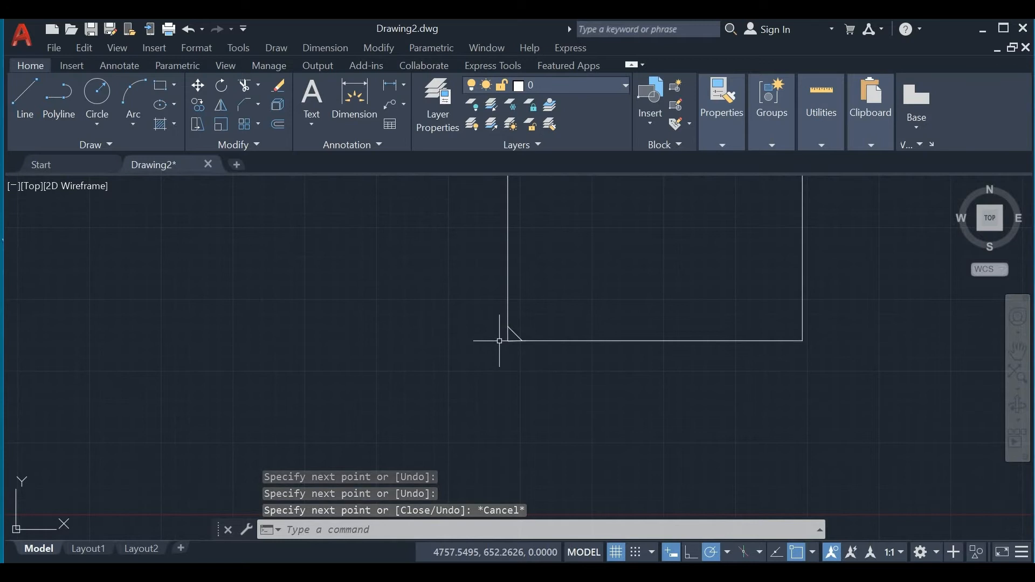
pyautogui.hotkey('ctrl', 'z')
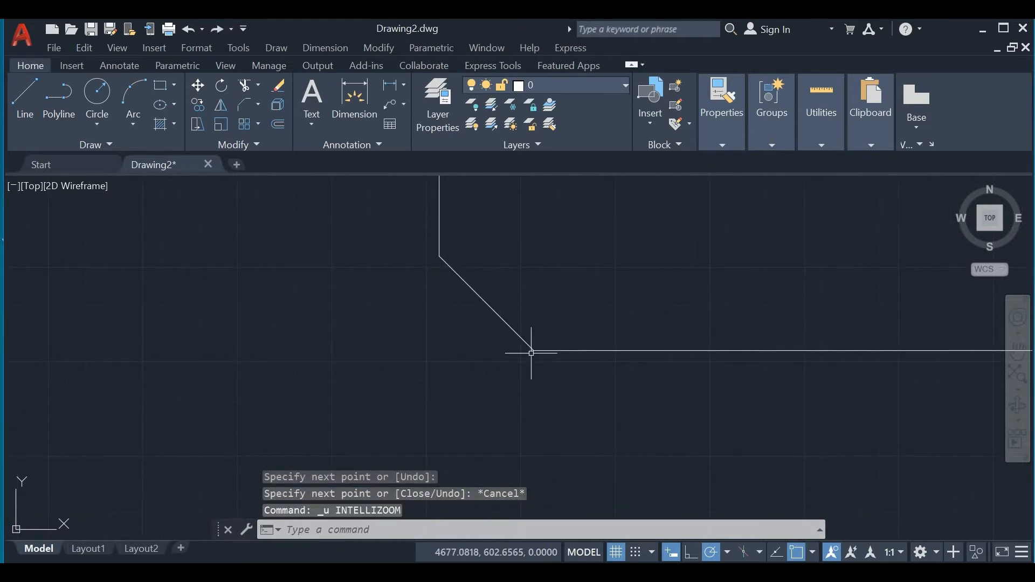
pyautogui.hotkey('ctrl', 'z')
pyautogui.moveTo(638, 327); pyautogui.dragTo(258, 358, button='middle')
pyautogui.moveTo(609, 361); pyautogui.dragTo(382, 334, button='middle')
pyautogui.scroll(-5, 381, 335)
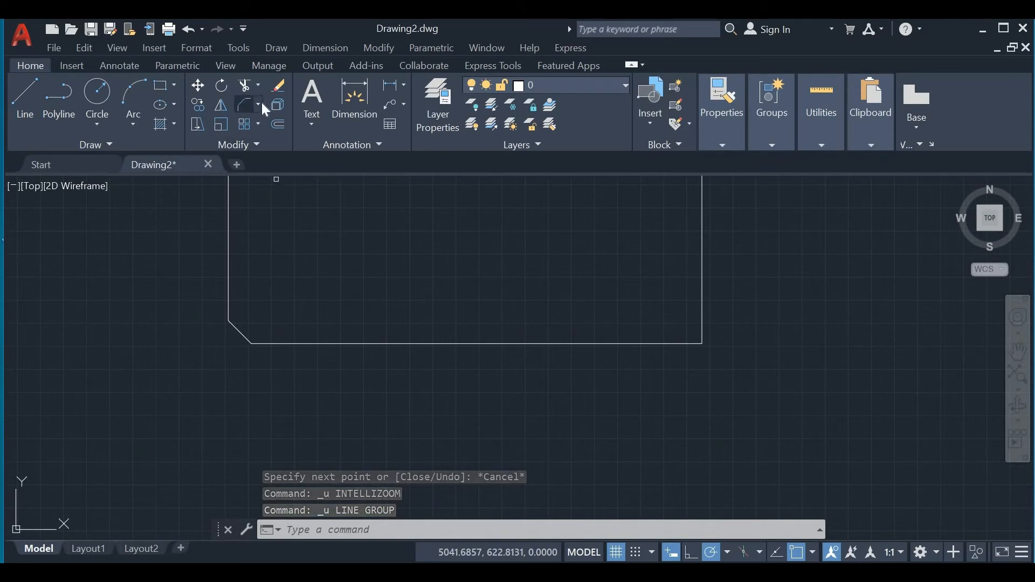
pyautogui.click(247, 104)
pyautogui.click(262, 104)
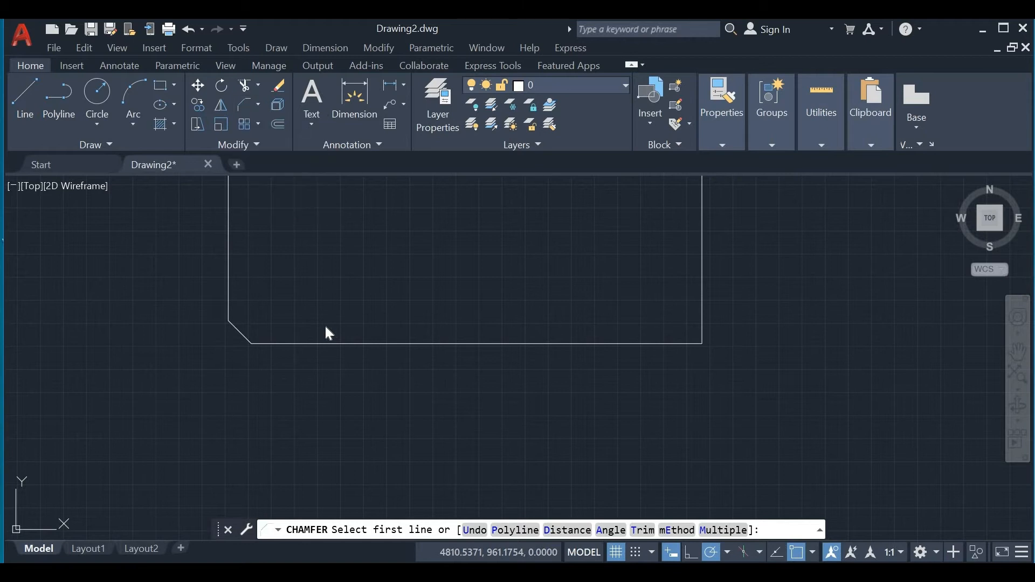
pyautogui.scroll(-2, 325, 328)
pyautogui.scroll(-2, 307, 340)
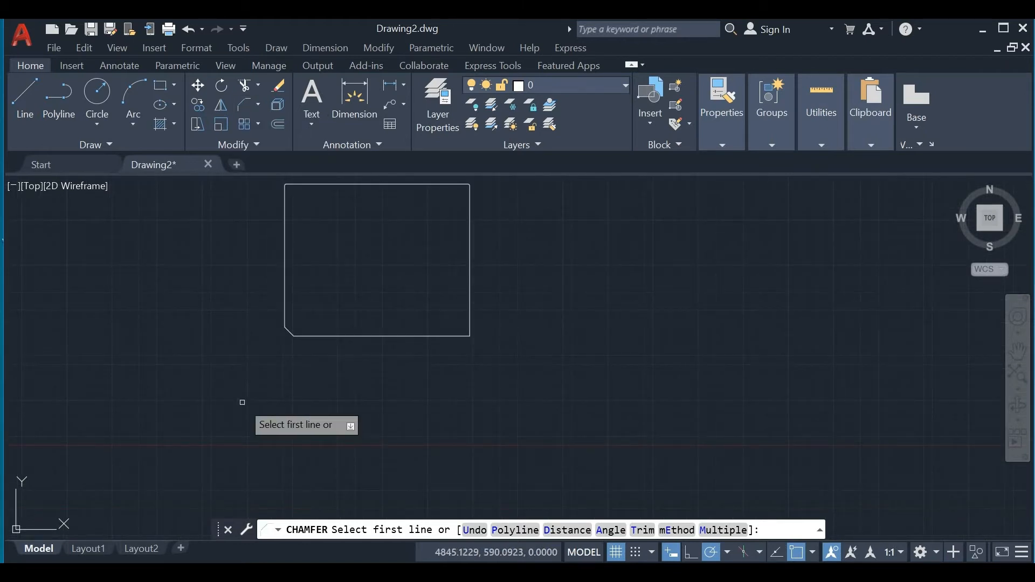
pyautogui.press('Escape')
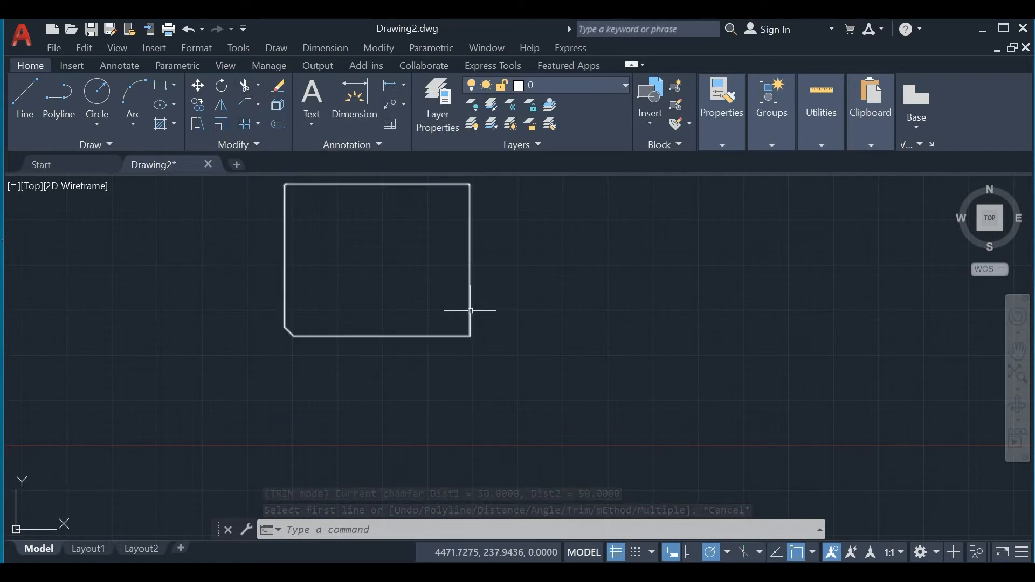
# Draw a small rectangle overlapping the large rectangle's lower-right corner
pyautogui.click(161, 86)
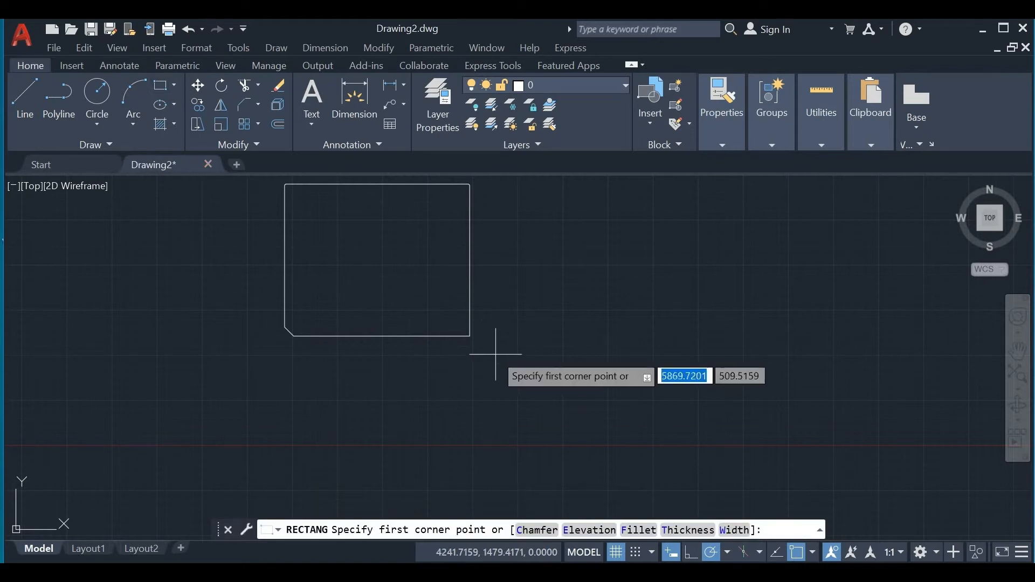
pyautogui.click(443, 300)
pyautogui.click(500, 365)
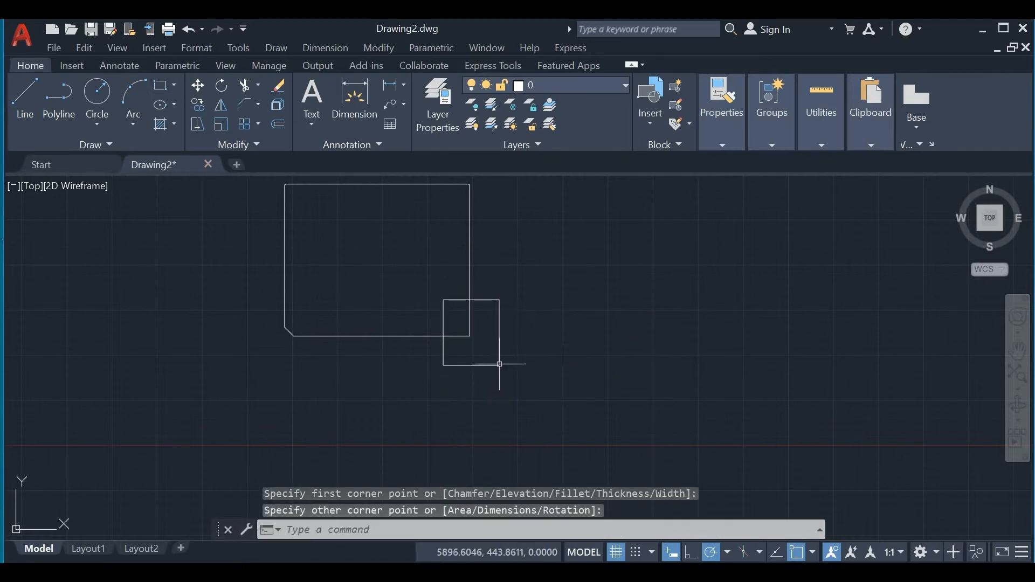
# Draw a smaller rectangle, about 221 by 215, inside the small one, starting on its left edge and covering the large rectangle's corner
pyautogui.click(455, 317)
pyautogui.click(486, 355)
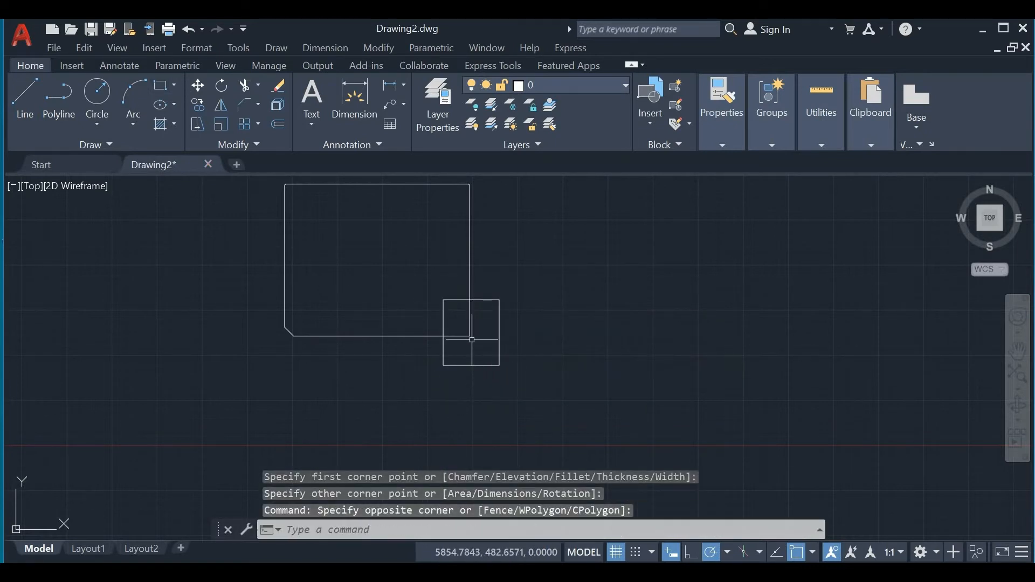
pyautogui.press('Return')
pyautogui.click(443, 314)
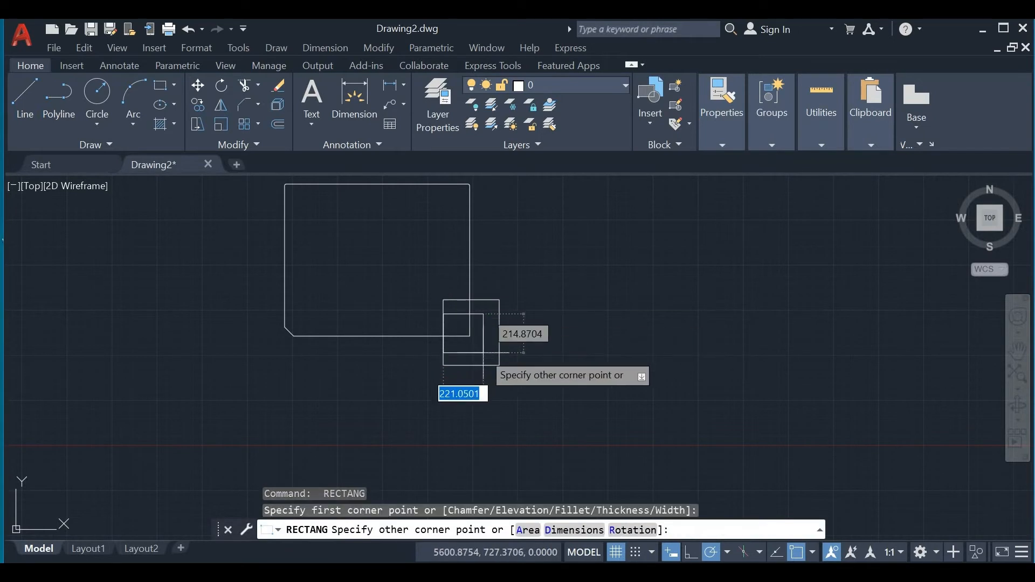
pyautogui.click(485, 354)
pyautogui.press('Escape')
pyautogui.press('Escape')
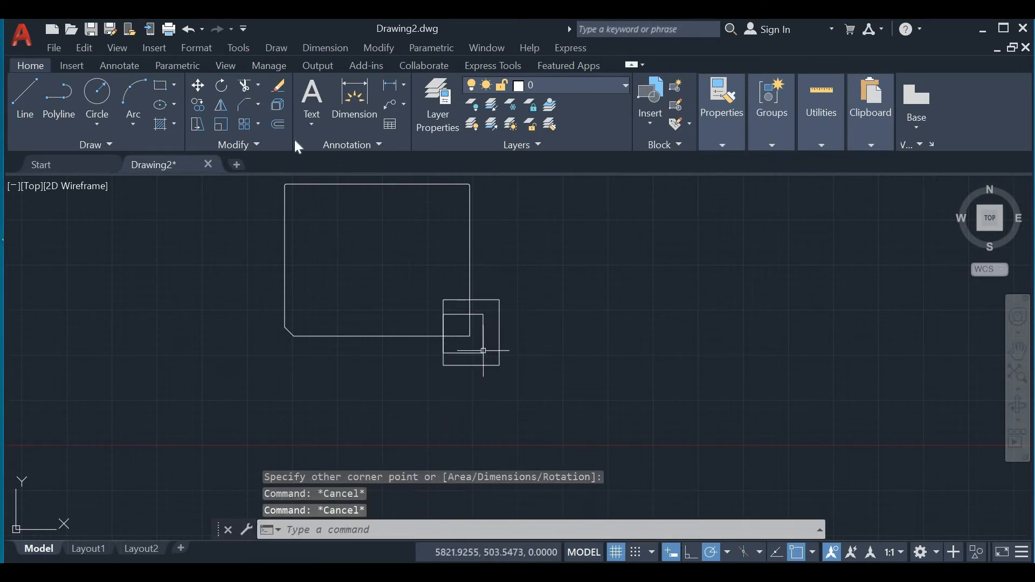
# Trim the large rectangle's bottom edge inside the overlap, the inner rectangle's top edge left of the crossing line, and its right edge
pyautogui.click(245, 85)
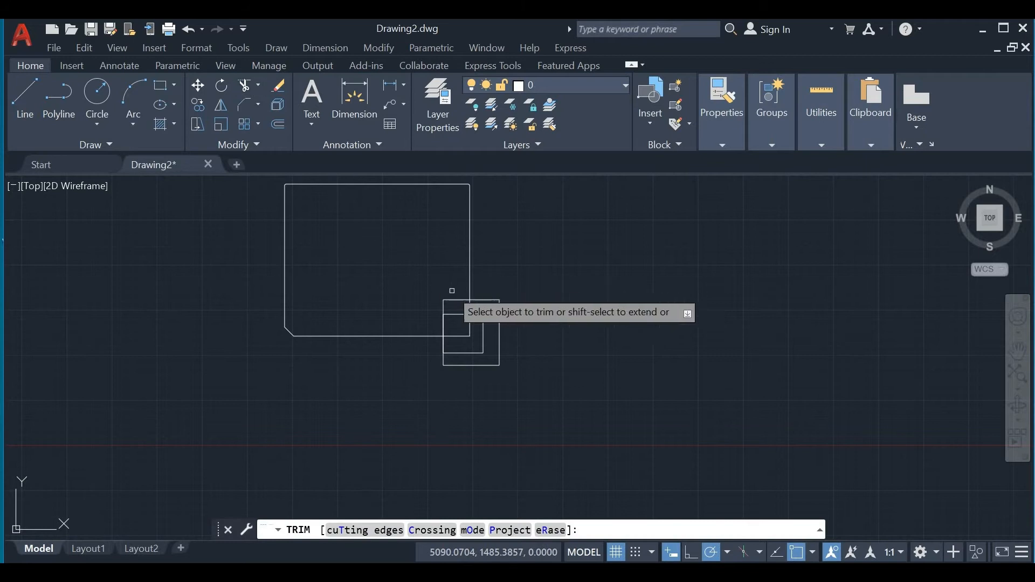
pyautogui.scroll(2, 456, 315)
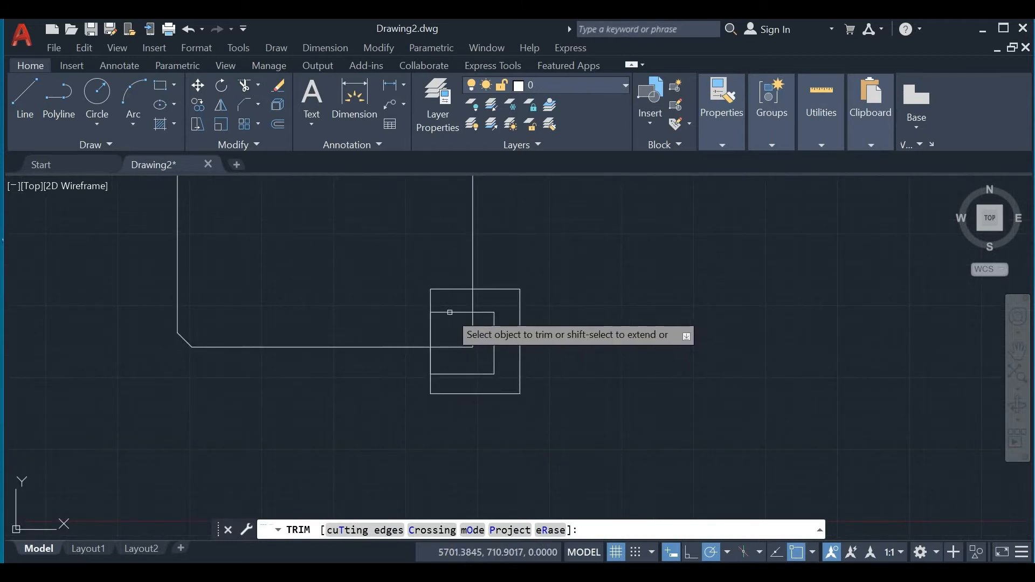
pyautogui.click(454, 348)
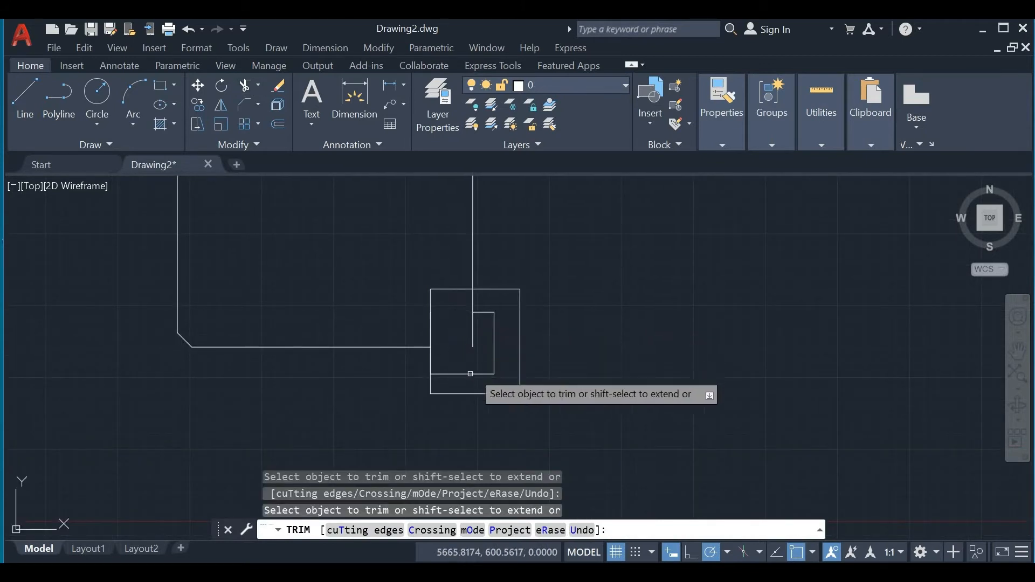
pyautogui.click(494, 345)
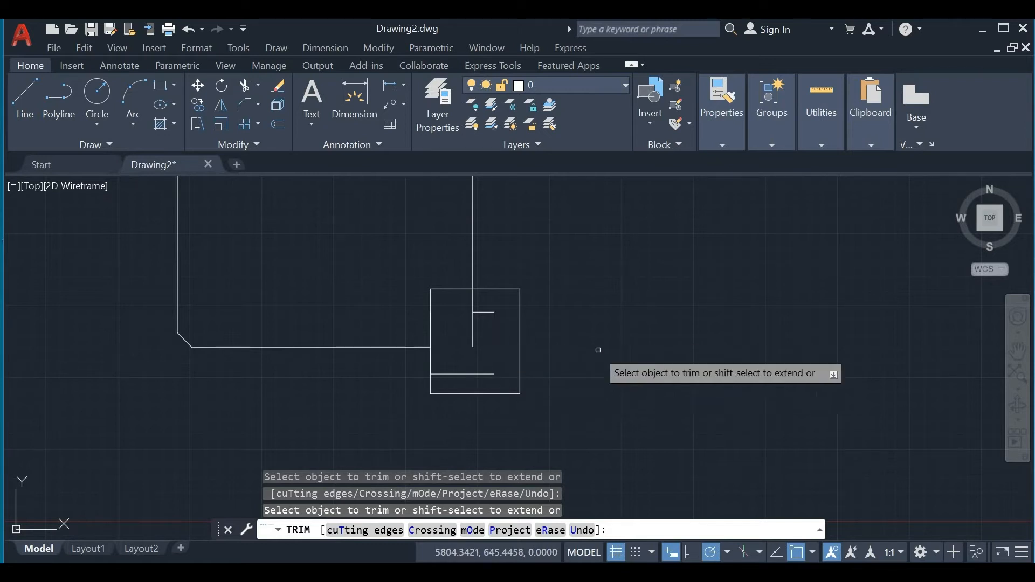
pyautogui.press('Escape')
pyautogui.press('Escape')
pyautogui.press('Escape')
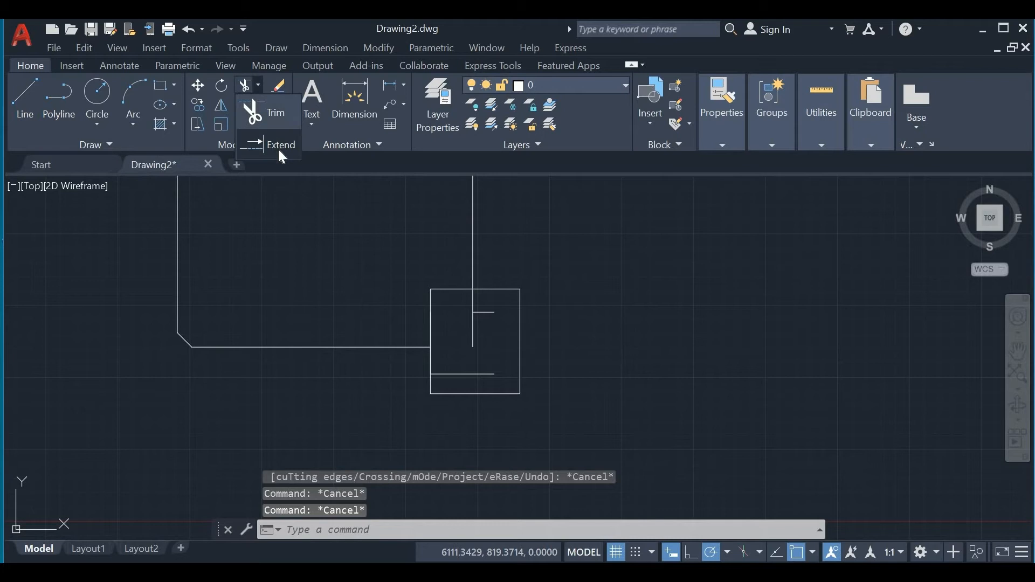
# Extend the trimmed lines inside the overlap to their neighbouring edges, and the inner top line on to the large rectangle's left edge
pyautogui.click(281, 155)
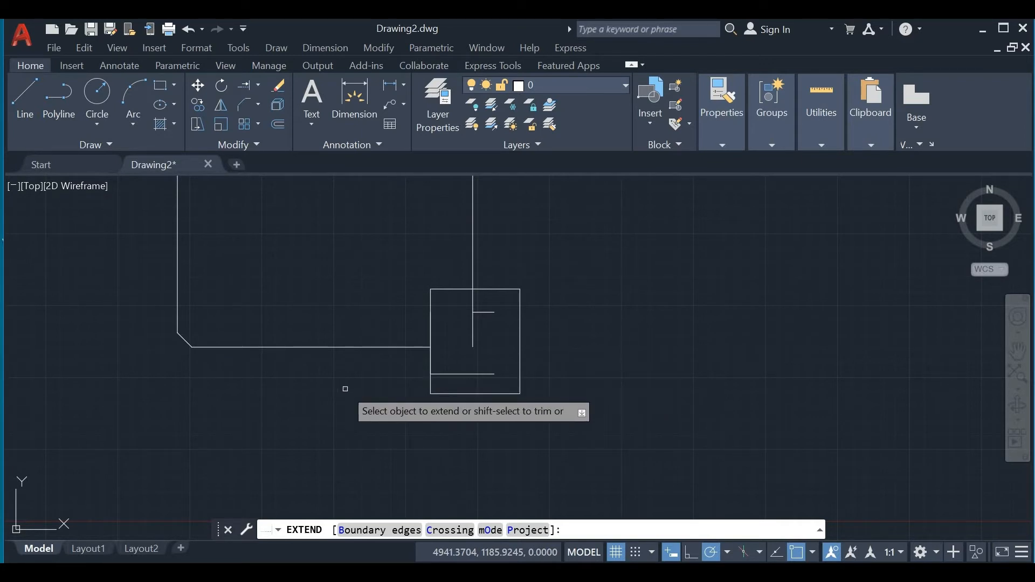
pyautogui.click(457, 375)
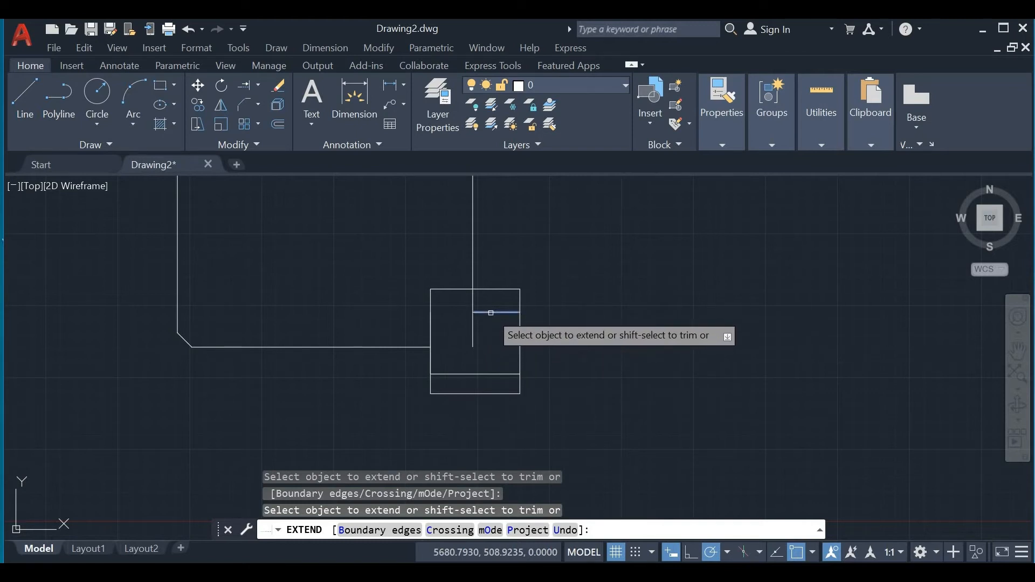
pyautogui.click(491, 312)
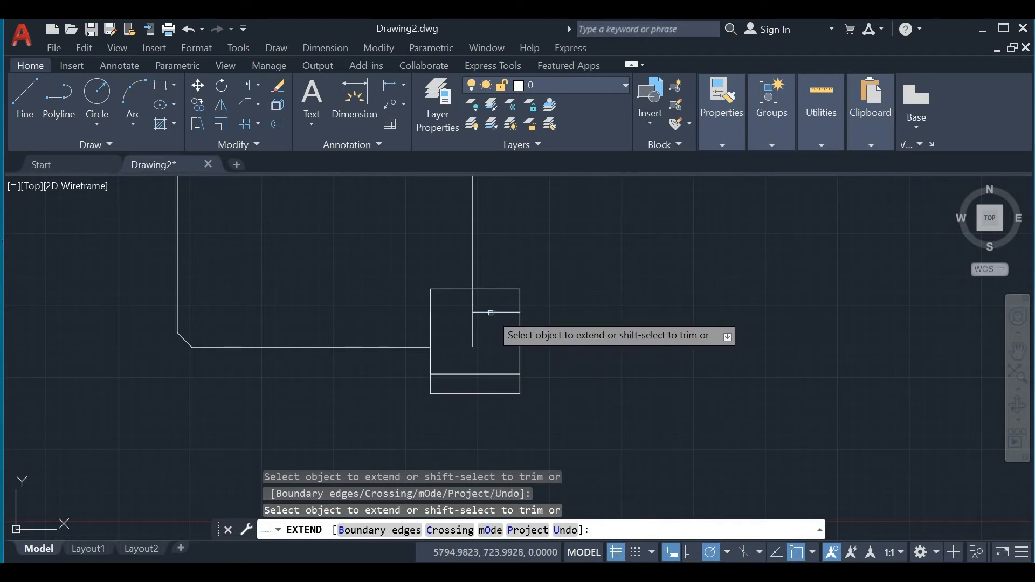
pyautogui.click(489, 312)
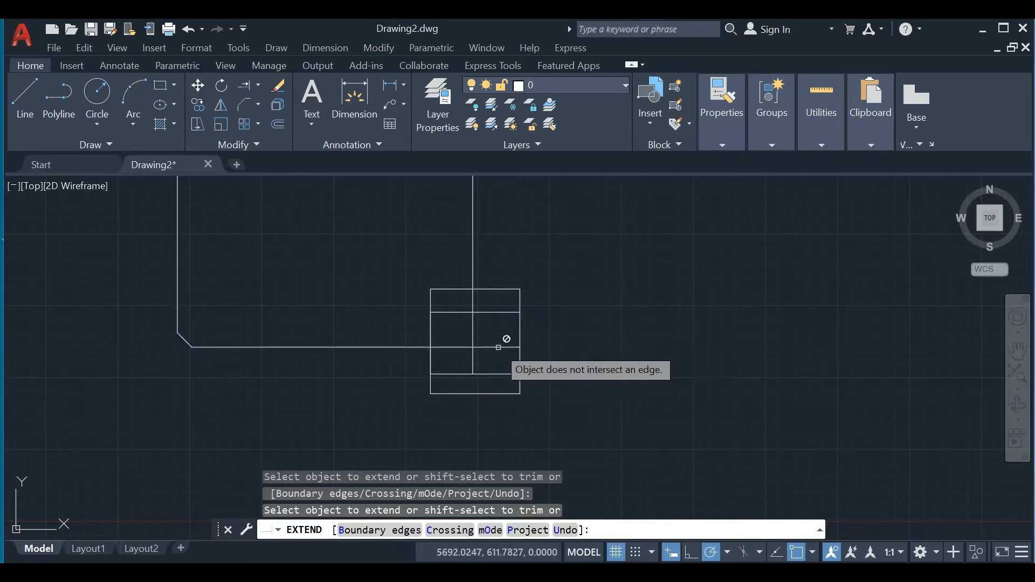
pyautogui.click(452, 312)
pyautogui.scroll(-1, 372, 332)
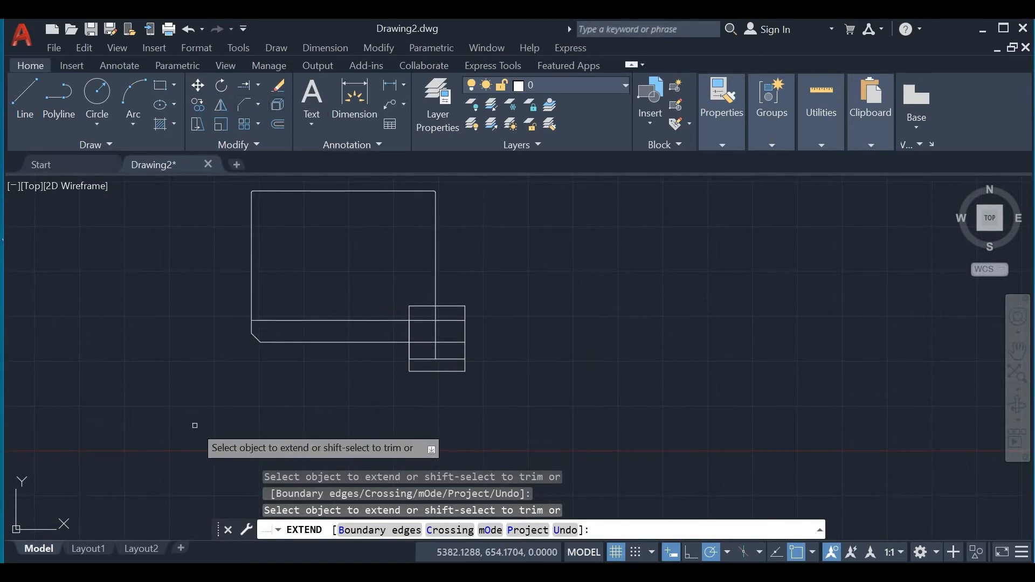
pyautogui.press('Escape')
pyautogui.press('Escape')
pyautogui.press('Escape')
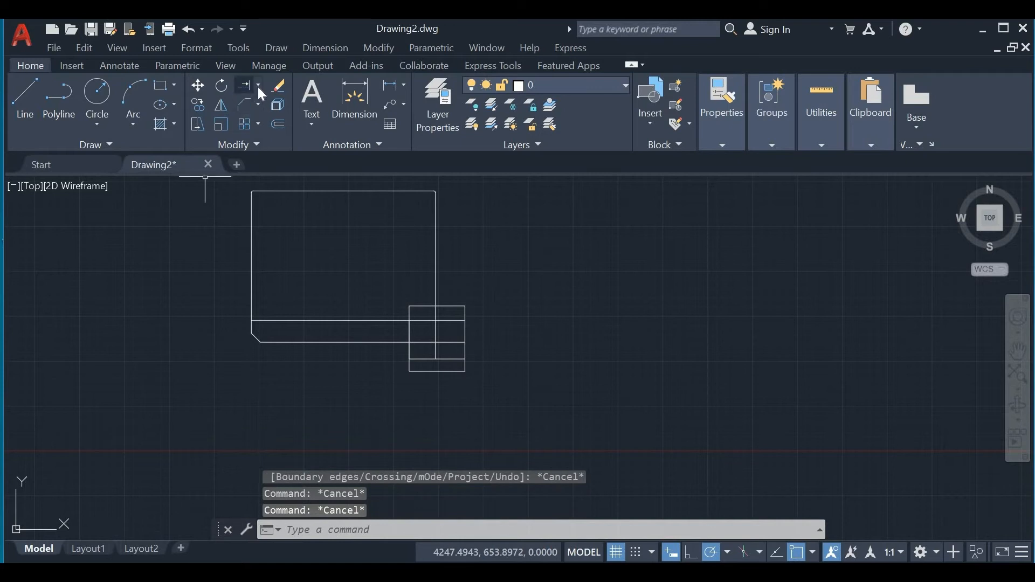
# Explode one of the overlapping outlines into separate segments
pyautogui.click(276, 108)
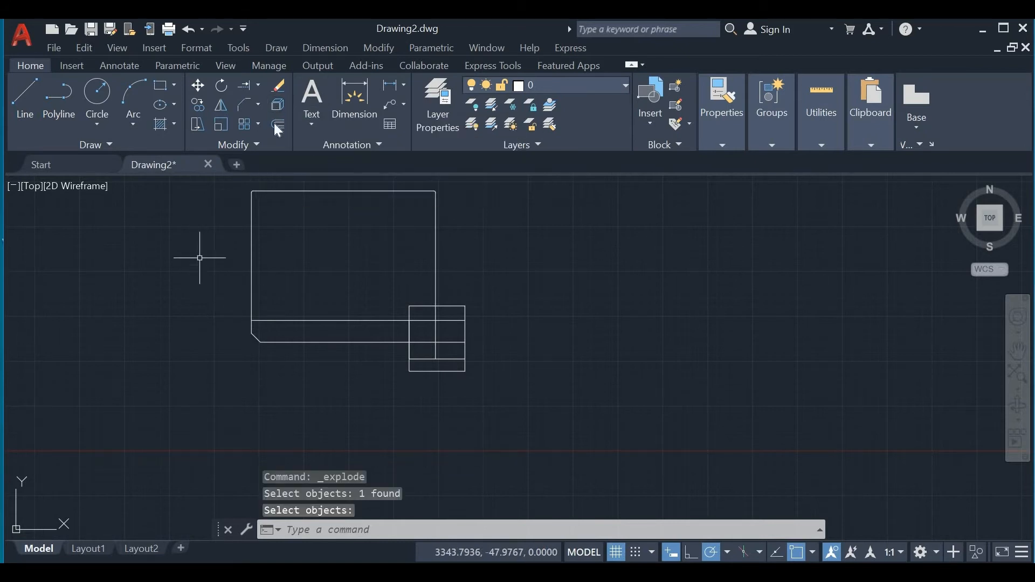
# Draw an upright rectangle in the empty space left of the overlapping outlines
pyautogui.moveTo(310, 258); pyautogui.dragTo(380, 308, button='middle')
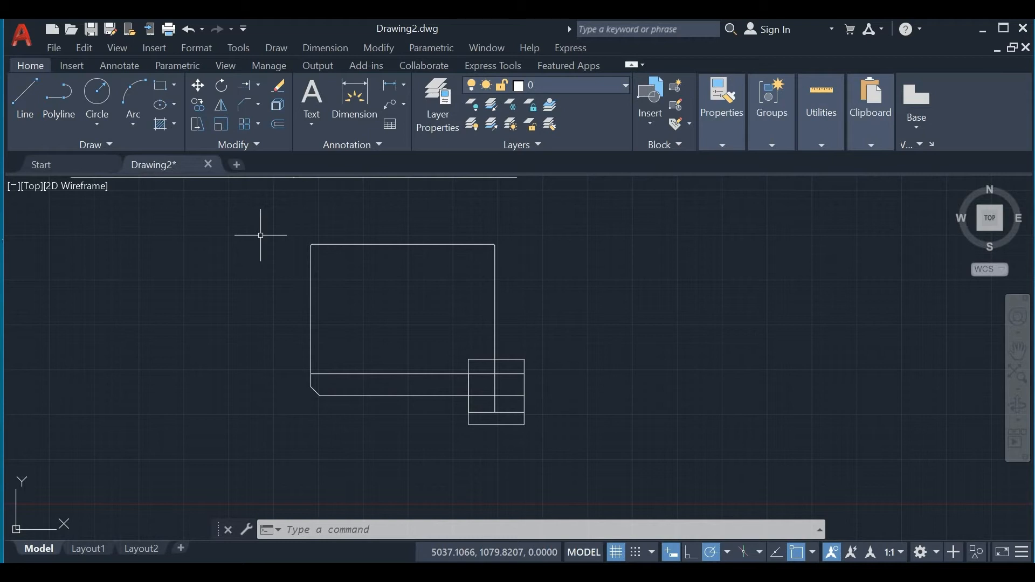
pyautogui.click(159, 85)
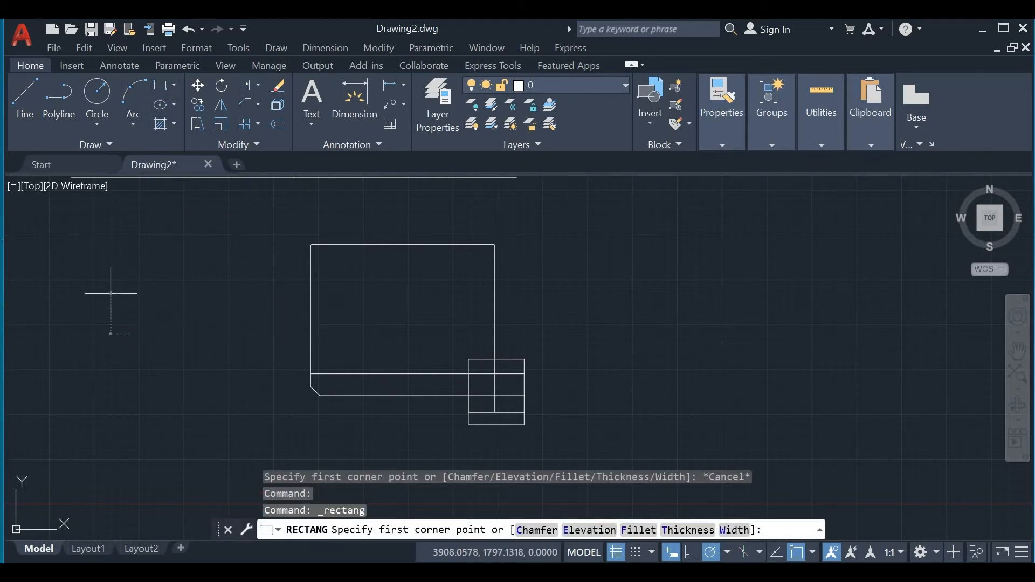
pyautogui.click(111, 294)
pyautogui.click(220, 433)
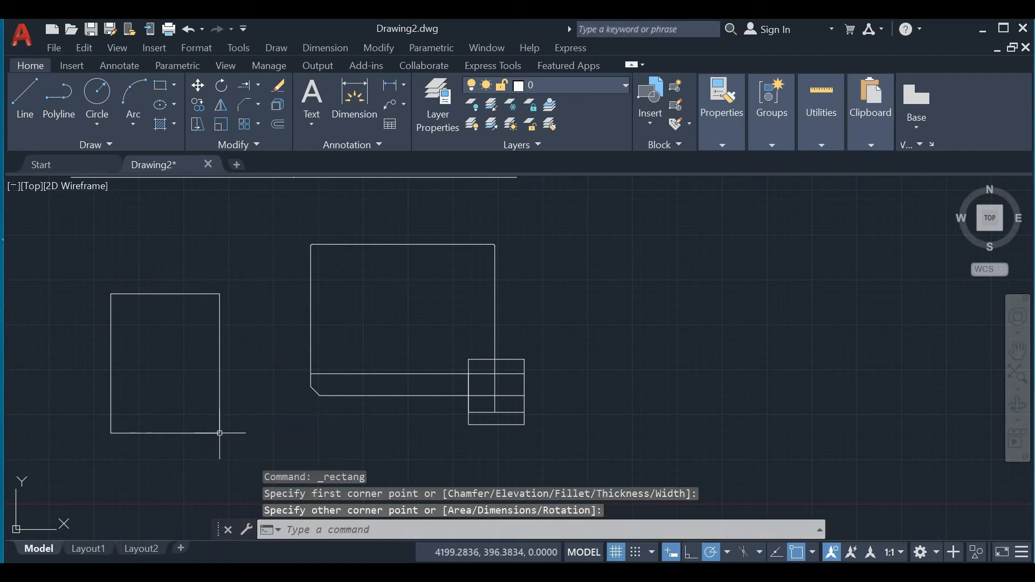
# Explode the new upright rectangle into separate lines
pyautogui.click(279, 106)
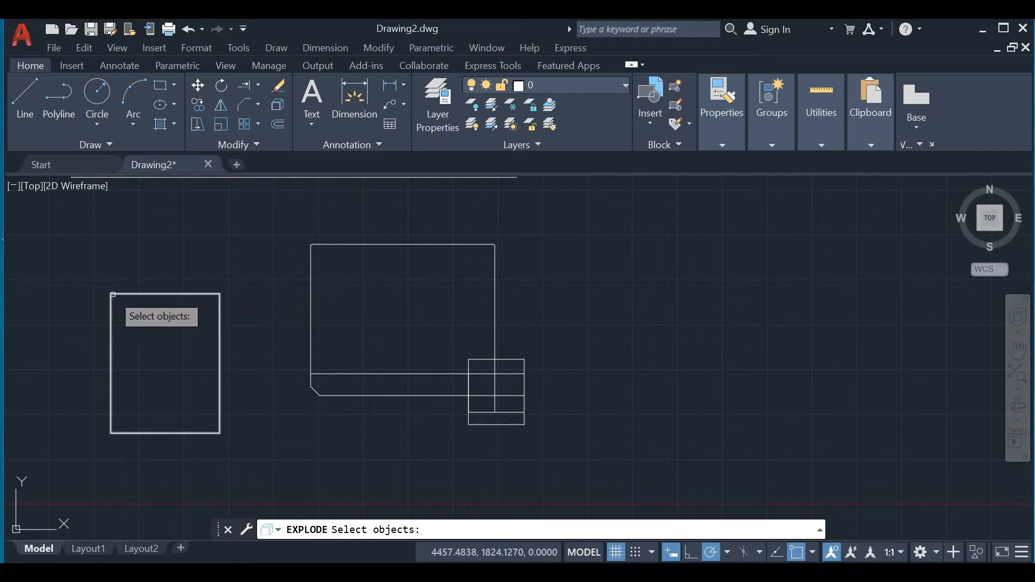
pyautogui.click(180, 294)
pyautogui.press('Return')
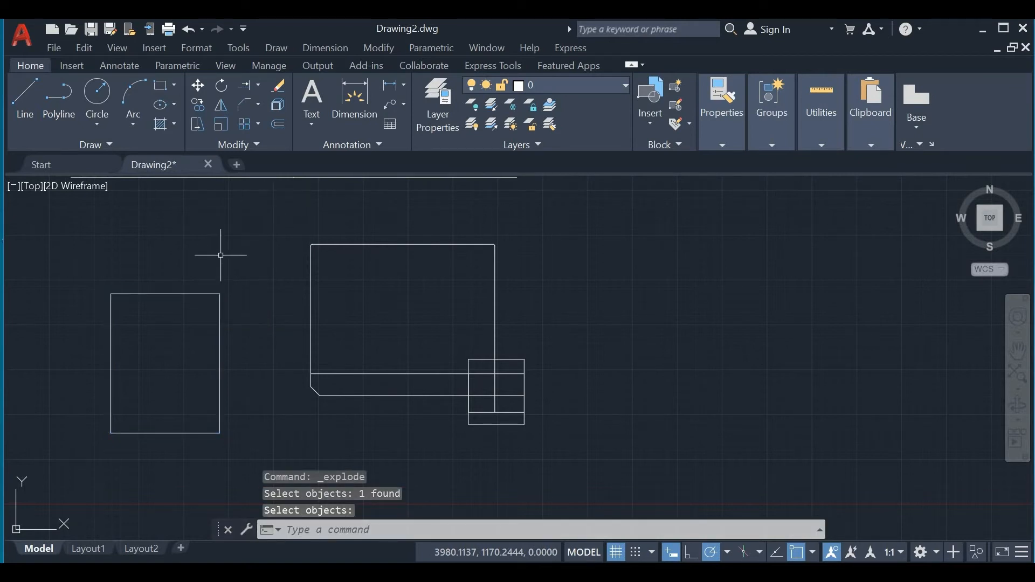
# Select each side of the exploded rectangle individually to check that its edges are separate lines
pyautogui.click(199, 295)
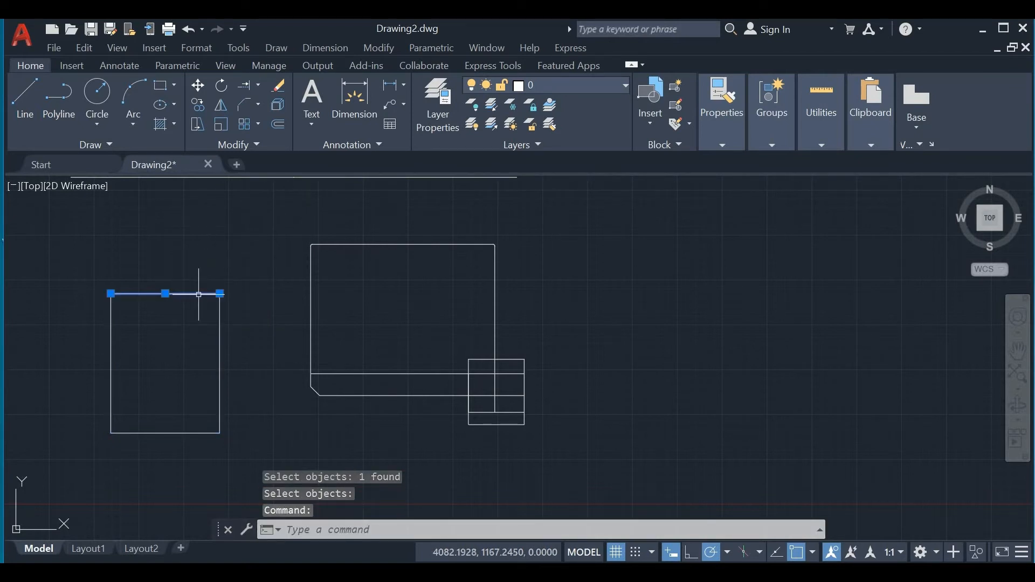
pyautogui.click(221, 336)
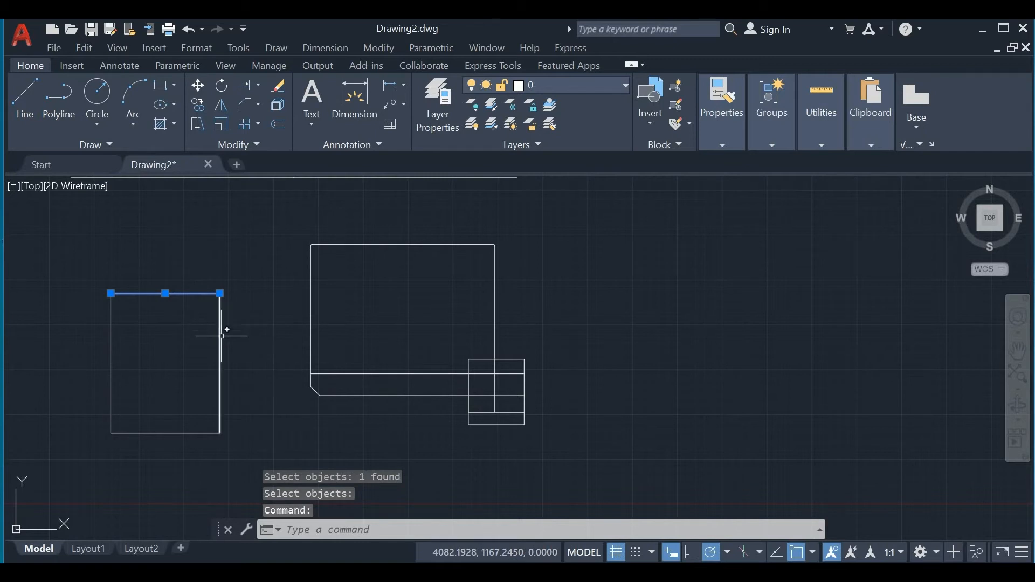
pyautogui.click(199, 434)
pyautogui.click(114, 363)
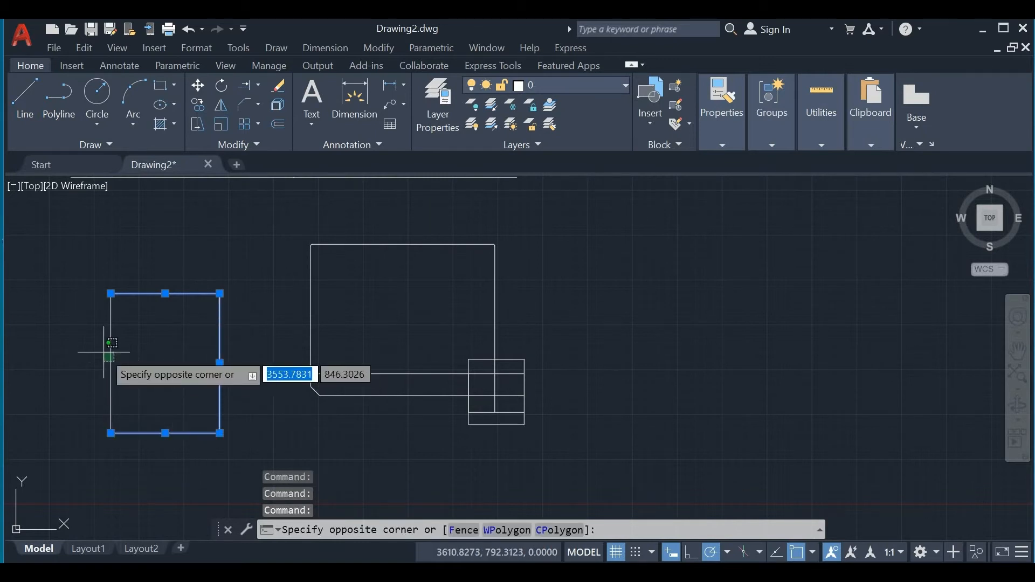
pyautogui.click(104, 347)
# Select the large outline's edges and the small overlapping rectangle to compare separate segments with a joined object, and clear the selection
pyautogui.click(312, 280)
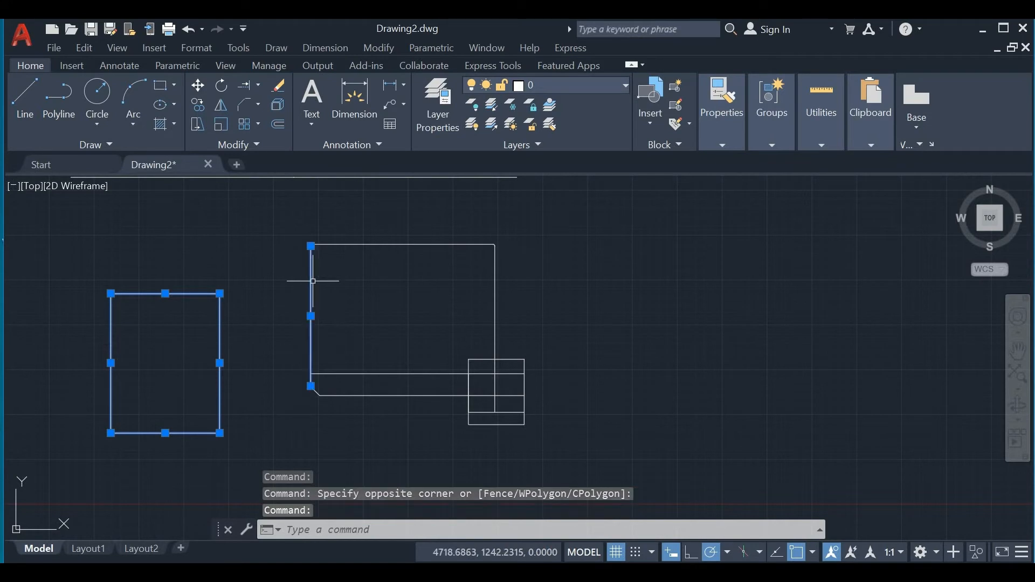
pyautogui.click(343, 249)
pyautogui.click(382, 237)
pyautogui.click(429, 248)
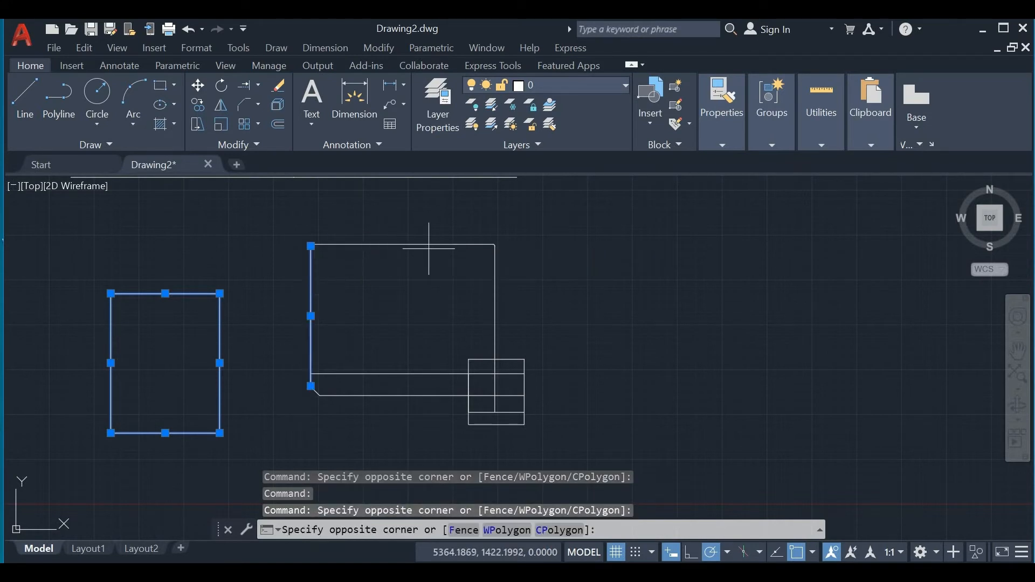
pyautogui.click(376, 237)
pyautogui.click(495, 299)
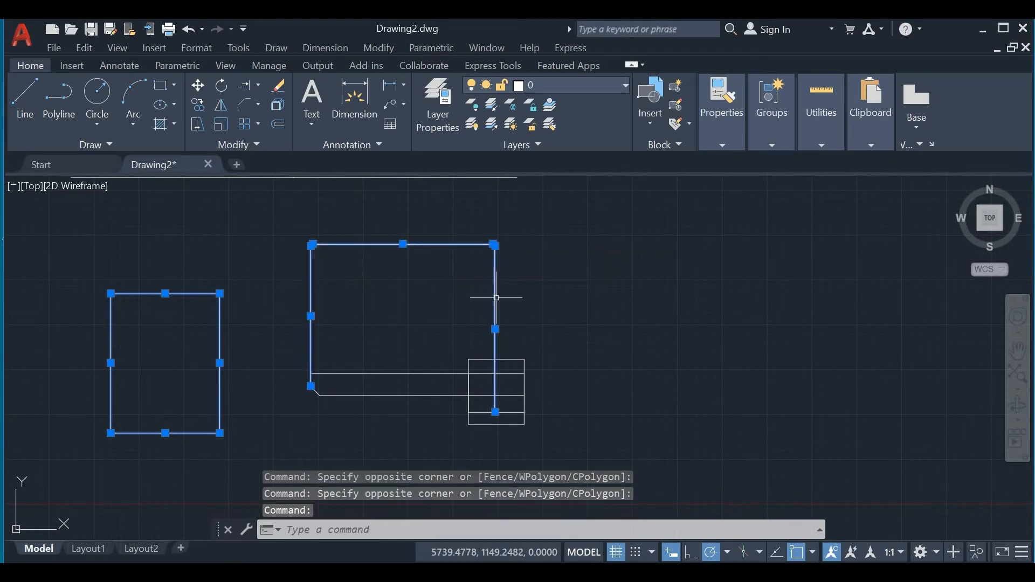
pyautogui.click(469, 385)
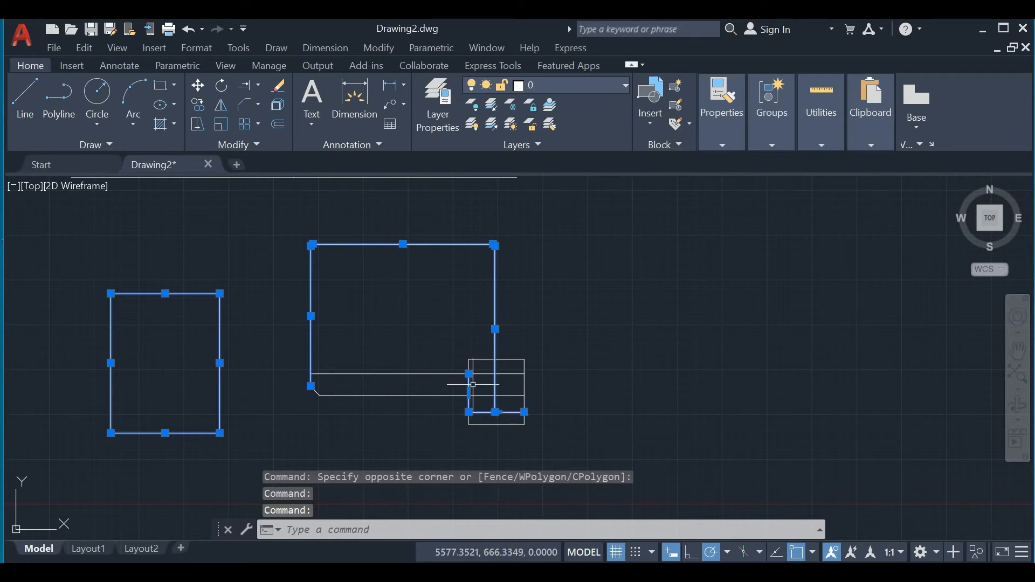
pyautogui.click(524, 369)
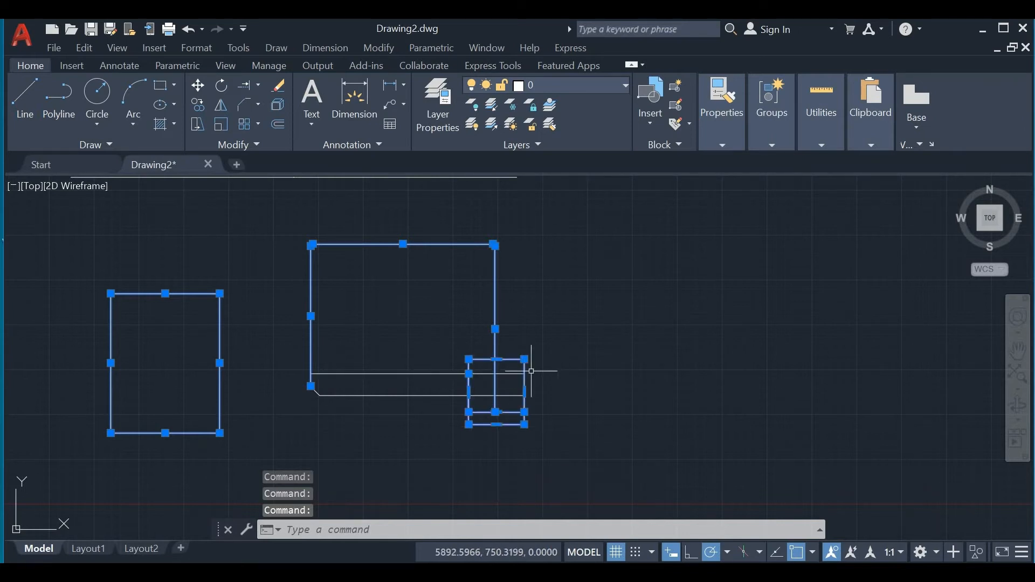
pyautogui.press('Escape')
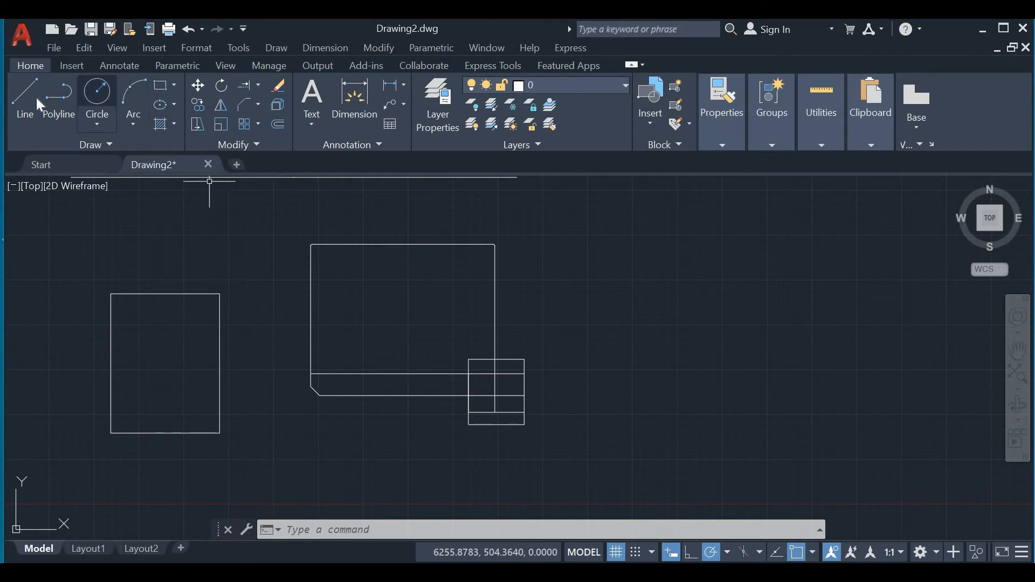
# Delete the right side of the exploded rectangle
pyautogui.click(220, 350)
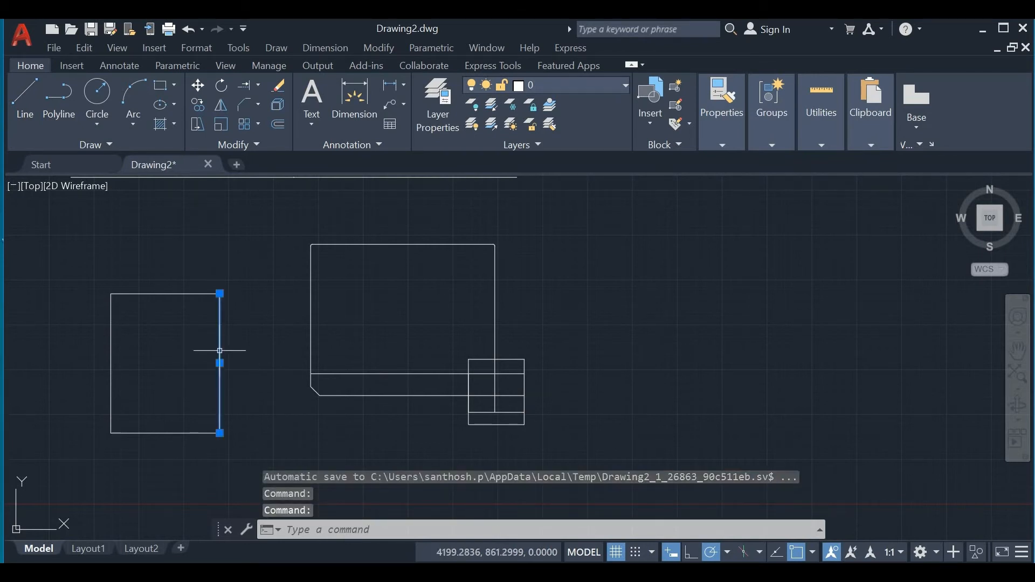
pyautogui.press('Delete')
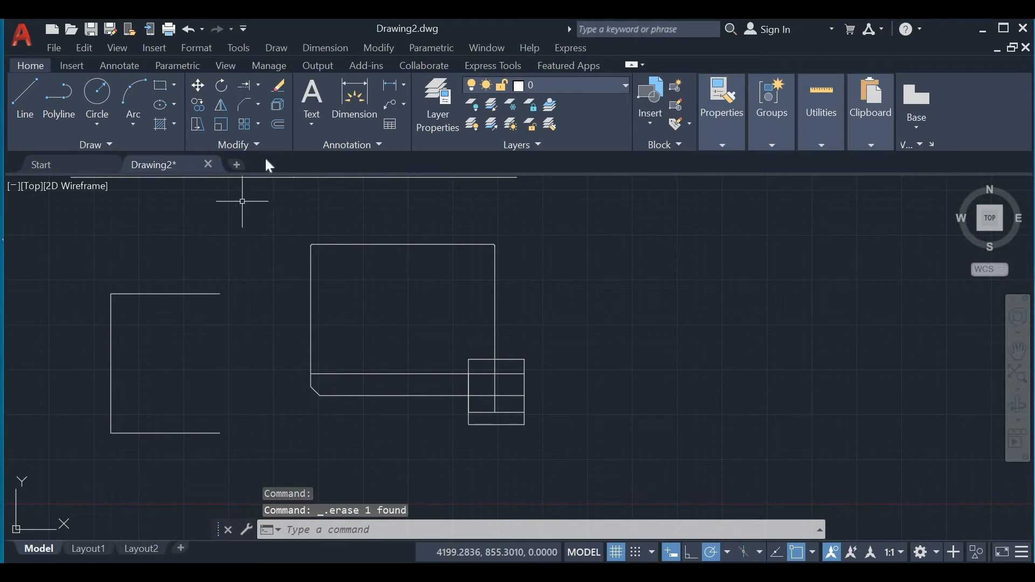
# Try to erase the large outline's top, left, bottom and chamfer lines together with the open rectangle's three remaining sides
pyautogui.click(277, 95)
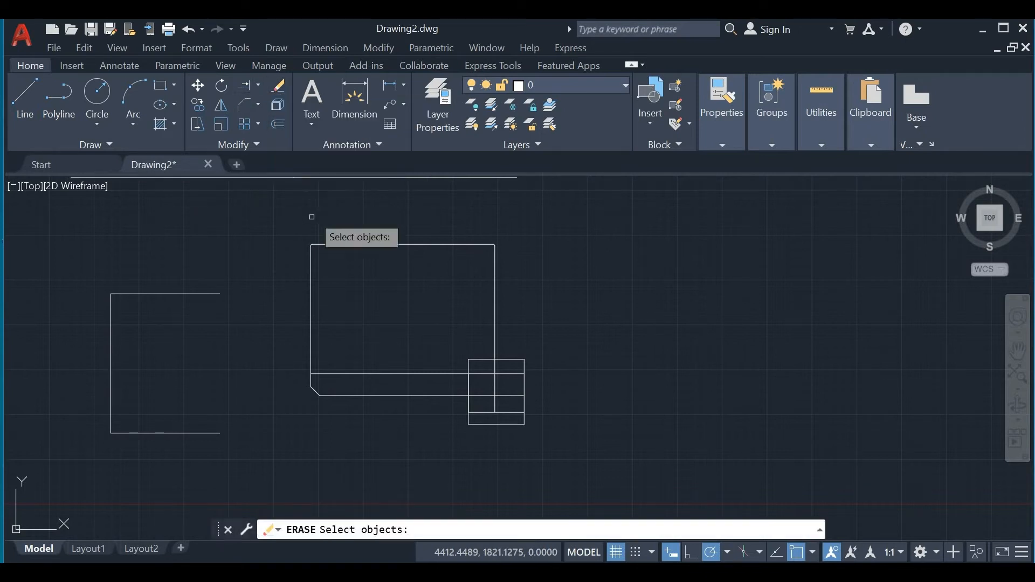
pyautogui.click(329, 244)
pyautogui.click(313, 283)
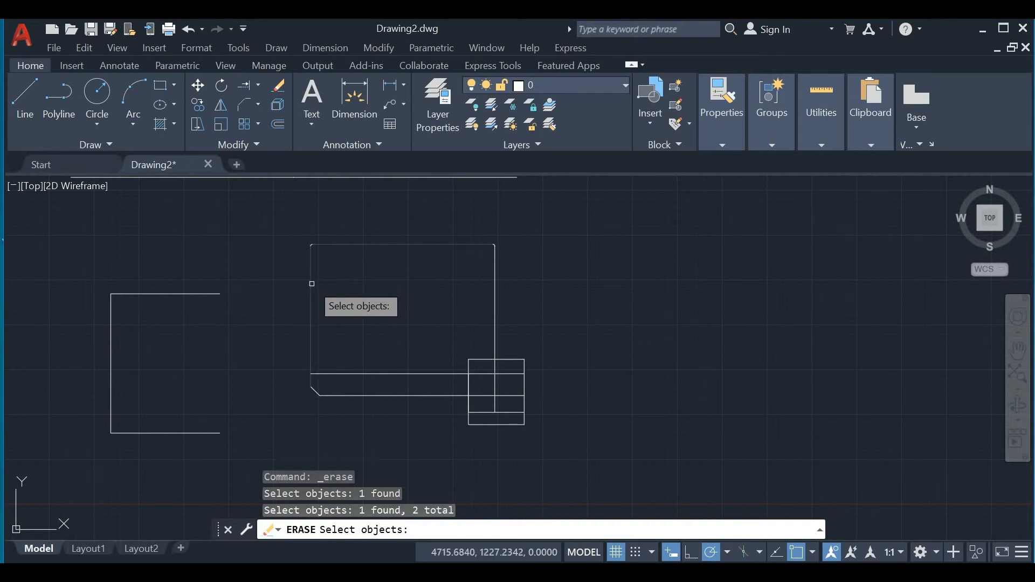
pyautogui.click(345, 364)
pyautogui.click(337, 380)
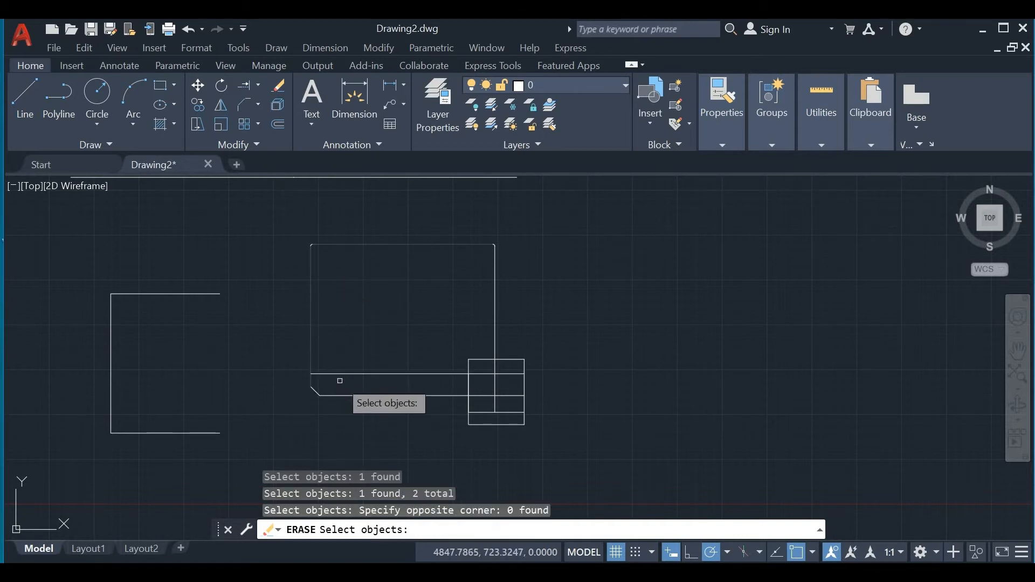
pyautogui.click(320, 395)
pyautogui.click(317, 395)
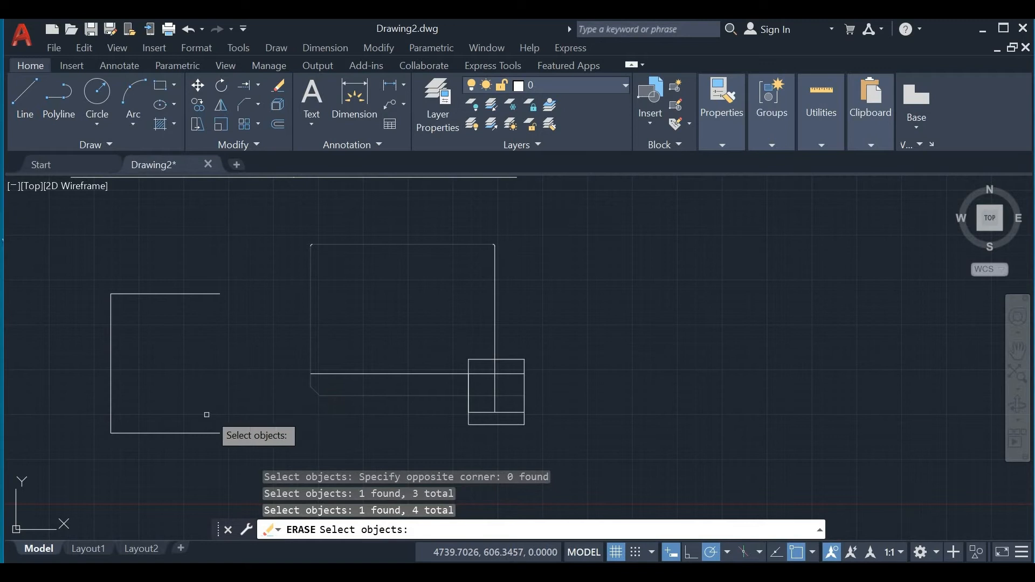
pyautogui.click(140, 434)
pyautogui.click(111, 416)
pyautogui.click(148, 293)
pyautogui.click(163, 305)
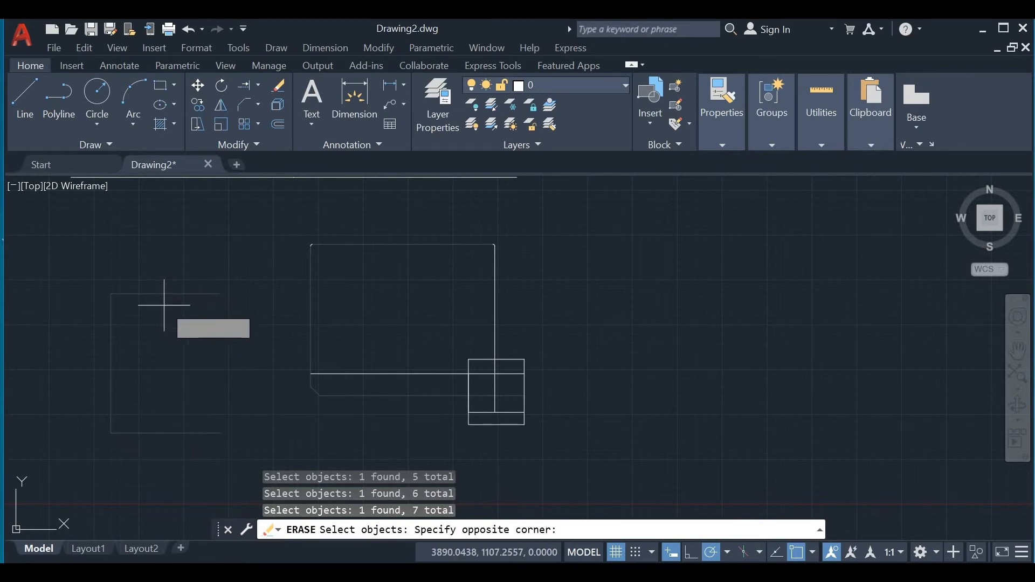
pyautogui.press('Escape')
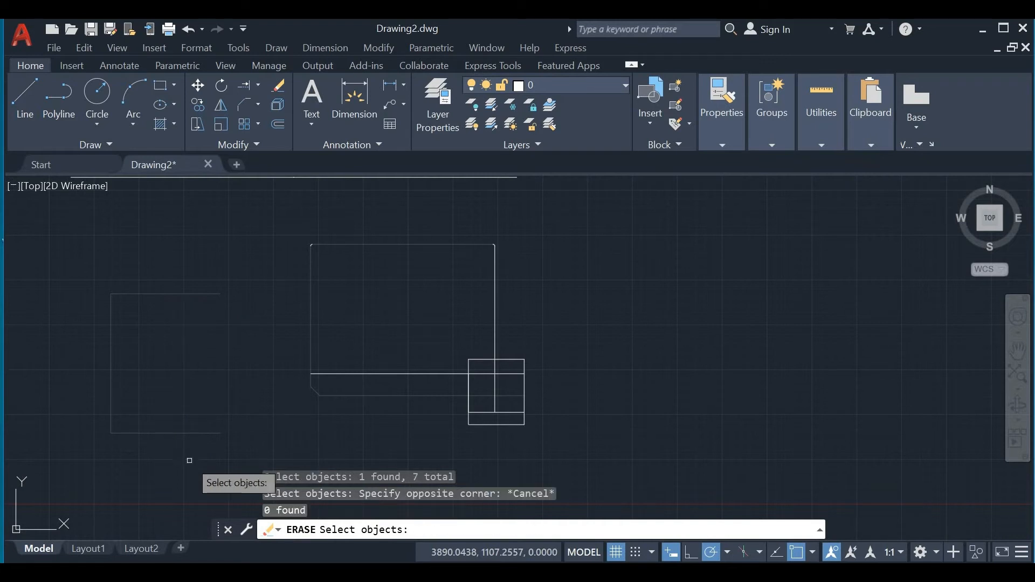
pyautogui.press('Escape')
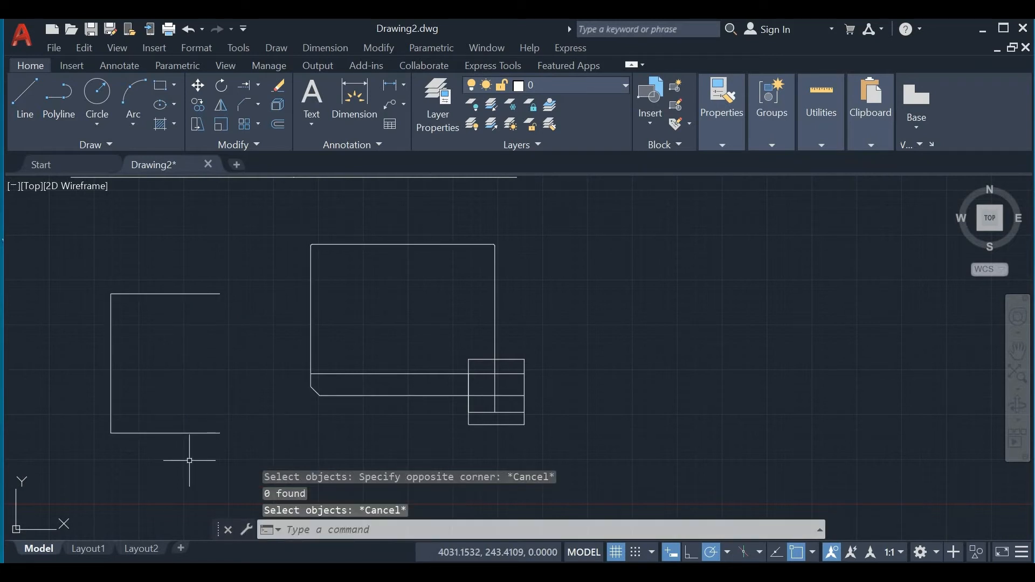
pyautogui.click(260, 87)
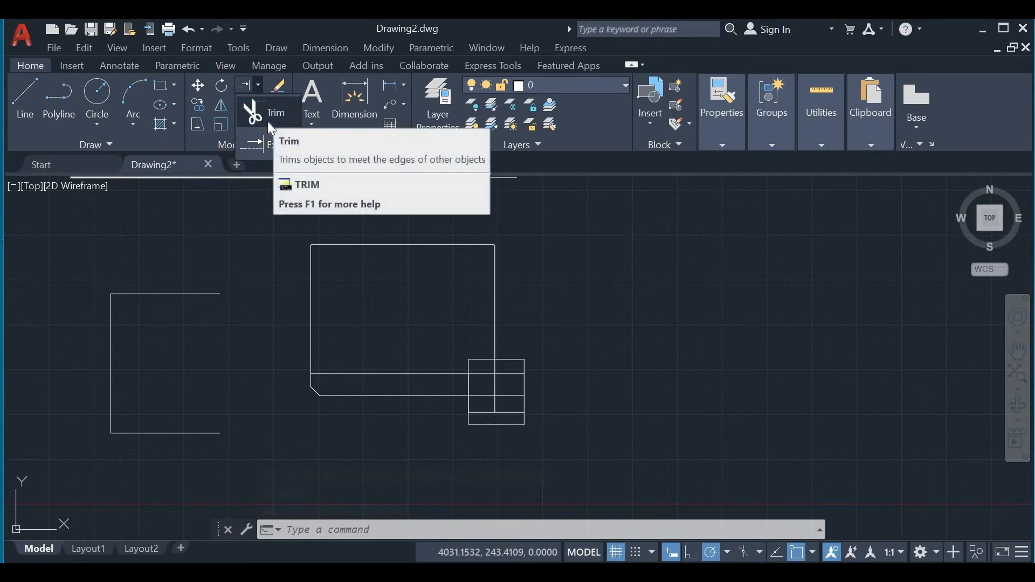
pyautogui.click(286, 88)
pyautogui.press('Escape')
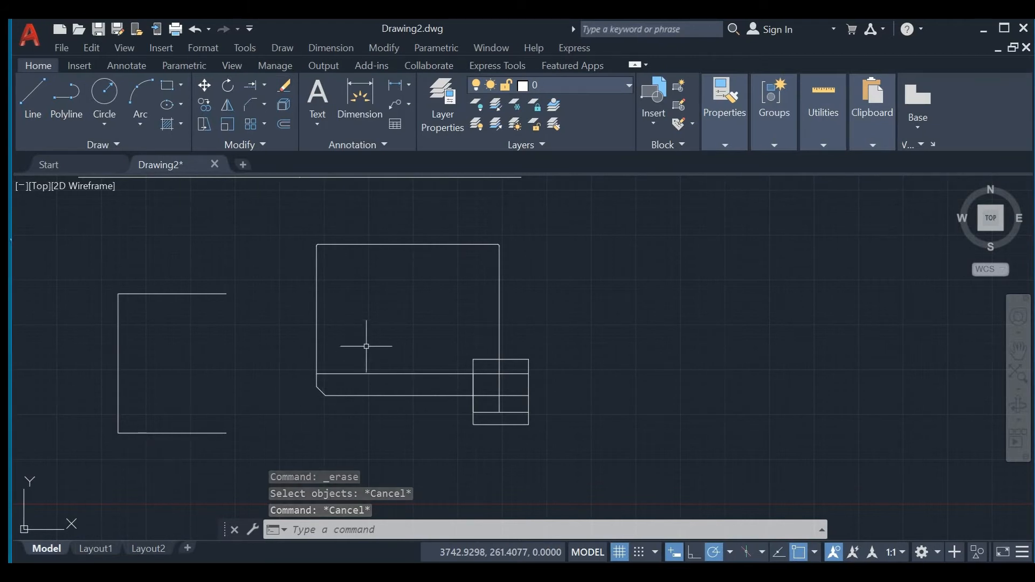
# Erase the small overlapping rectangle as a whole object, and undo the erasure
pyautogui.click(521, 360)
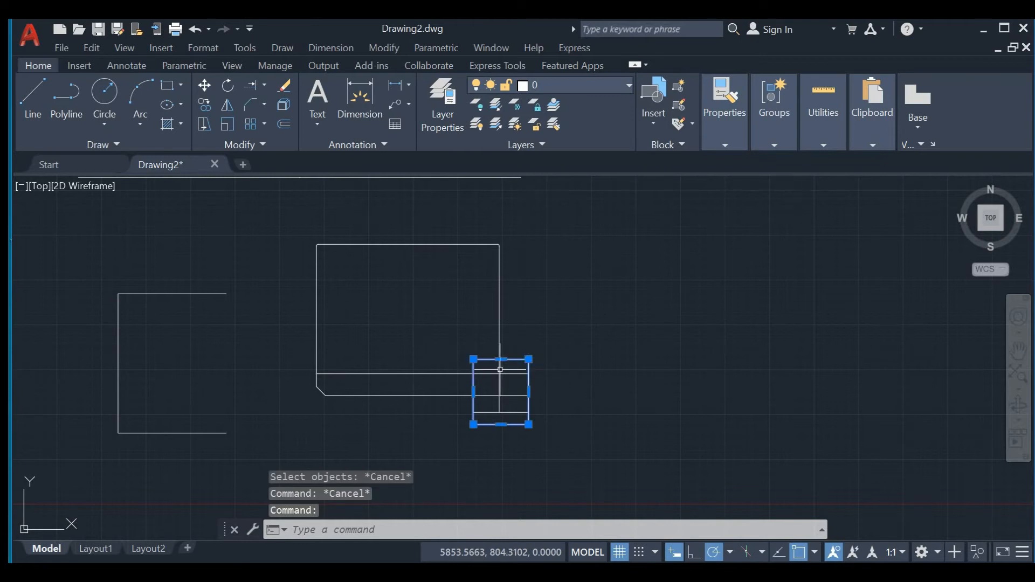
pyautogui.click(285, 86)
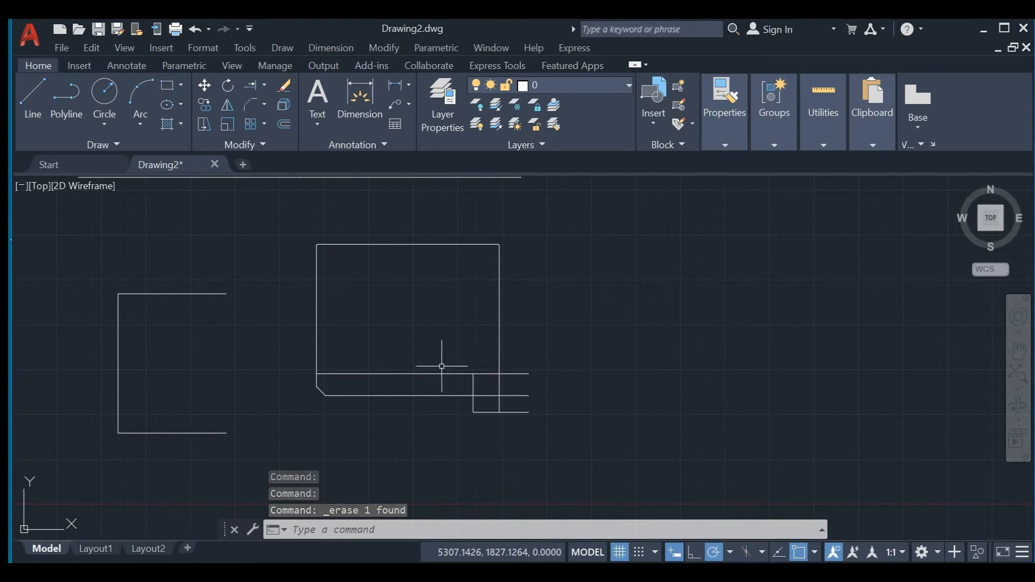
pyautogui.hotkey('ctrl', 'z')
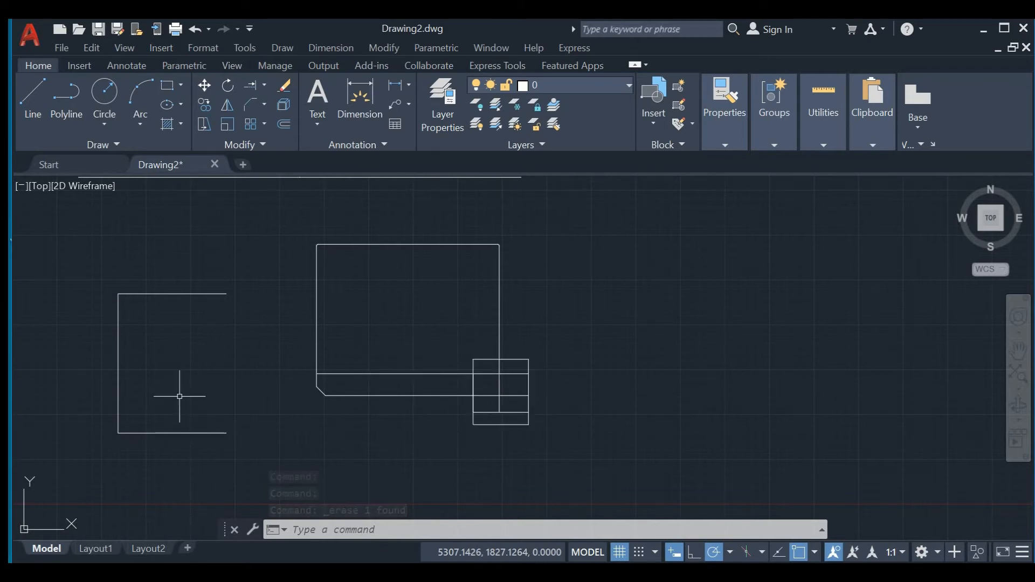
# Trim the small rectangle's top edge and the large outline's bottom line right of the crossing vertical line, and undo the trim
pyautogui.click(264, 85)
pyautogui.click(269, 108)
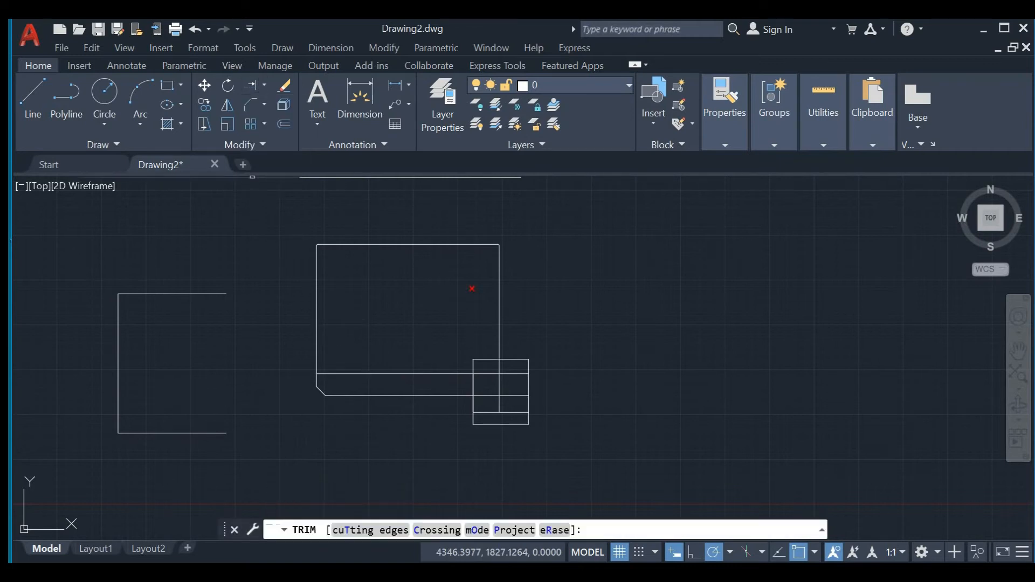
pyautogui.click(516, 359)
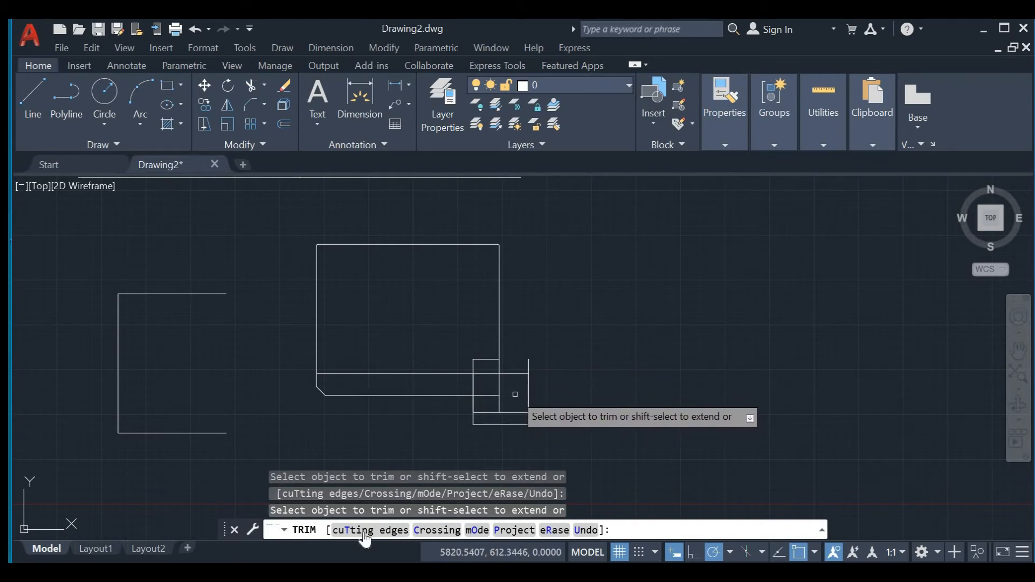
pyautogui.press('Escape')
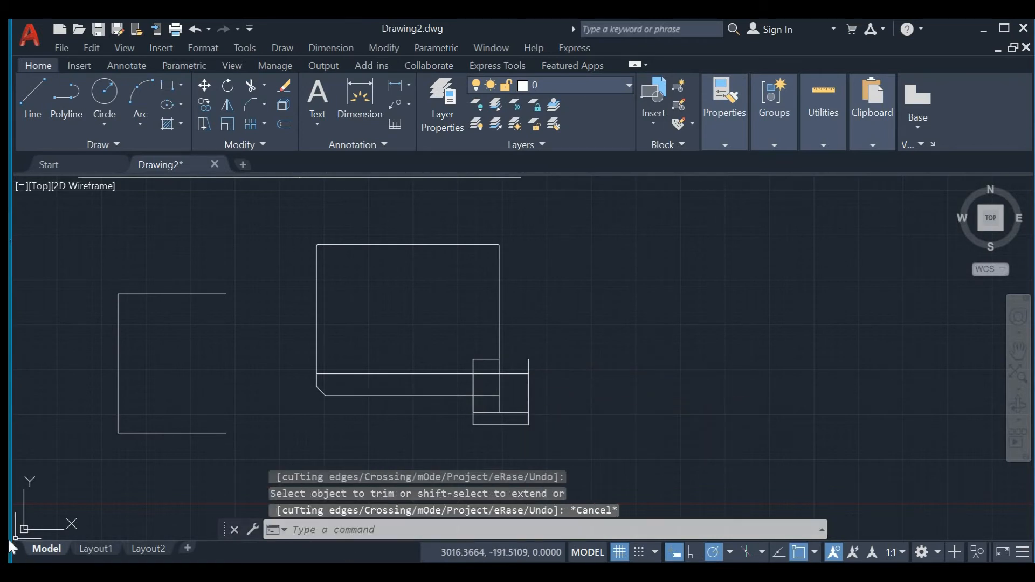
pyautogui.hotkey('ctrl', 'z')
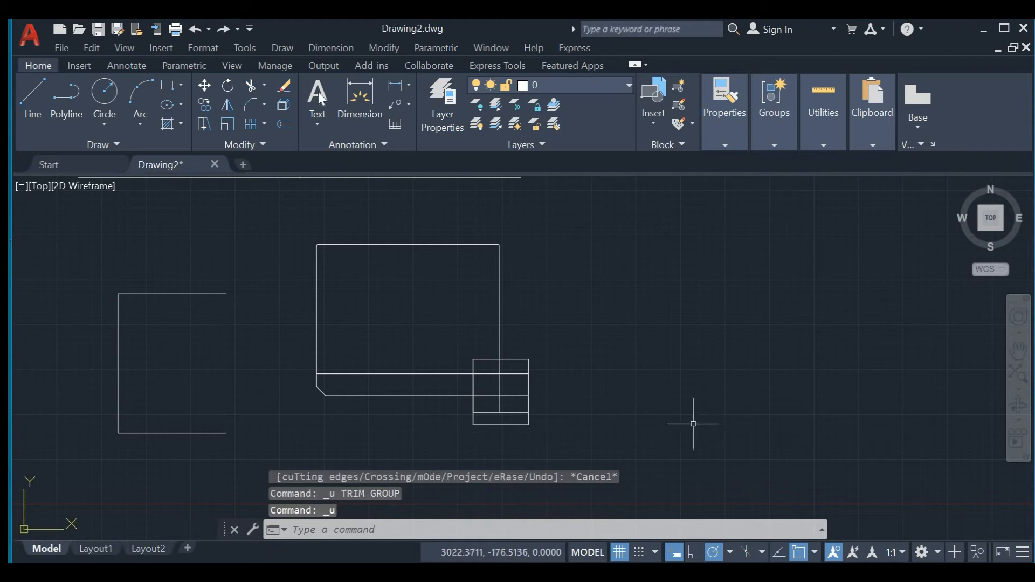
pyautogui.click(284, 87)
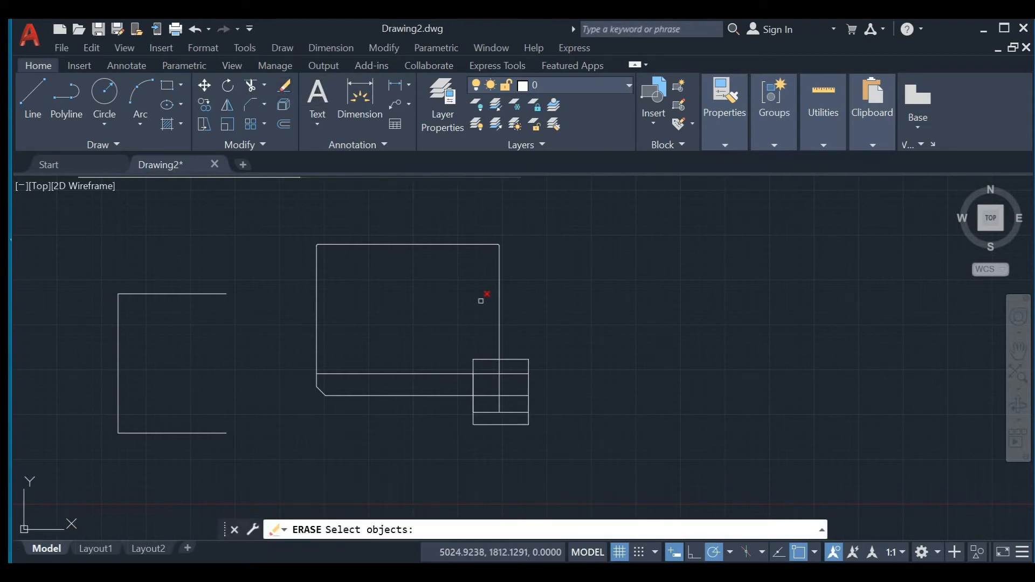
pyautogui.click(529, 380)
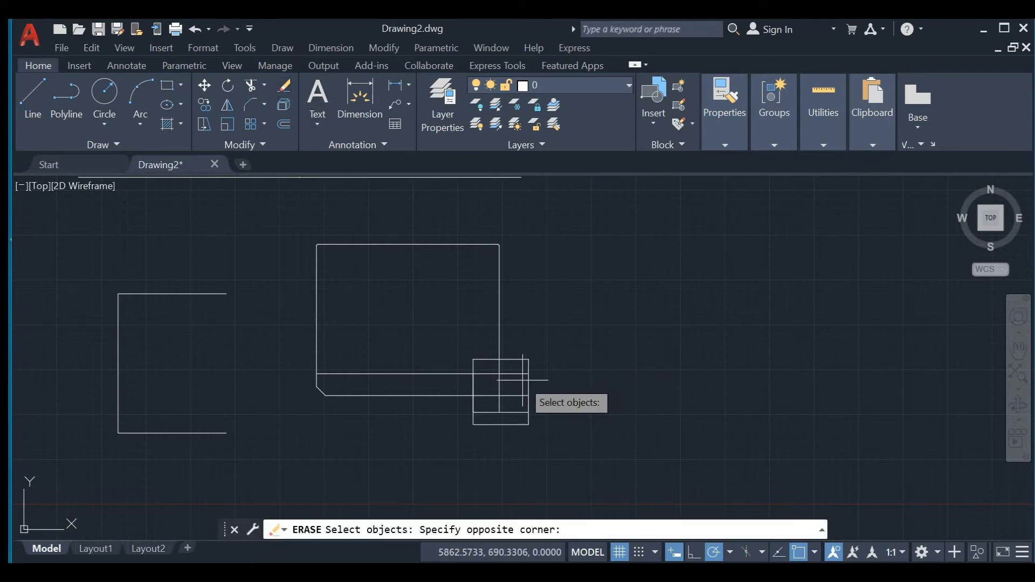
pyautogui.click(520, 349)
pyautogui.click(524, 388)
pyautogui.click(519, 362)
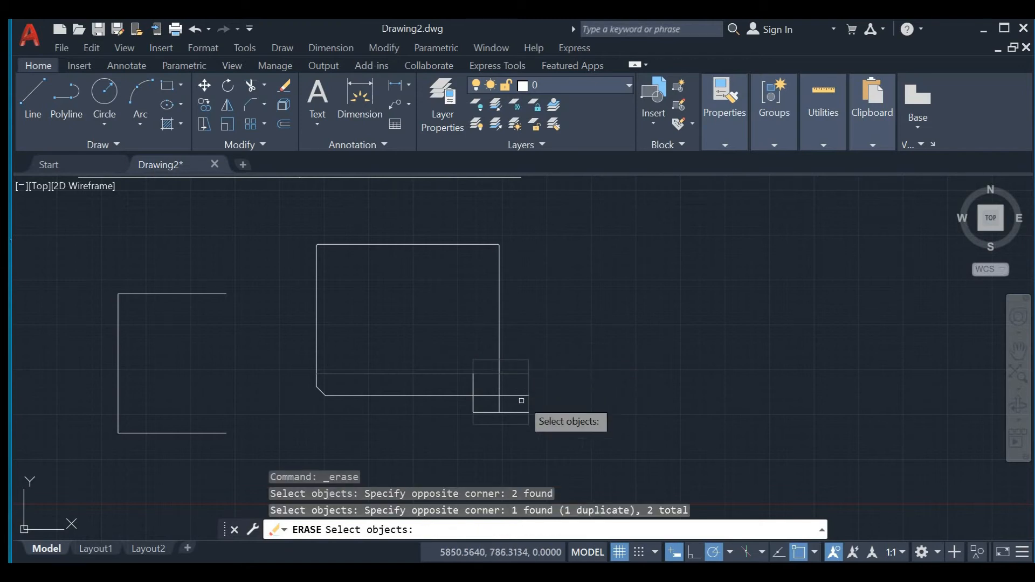
pyautogui.click(513, 395)
pyautogui.click(500, 397)
pyautogui.click(500, 378)
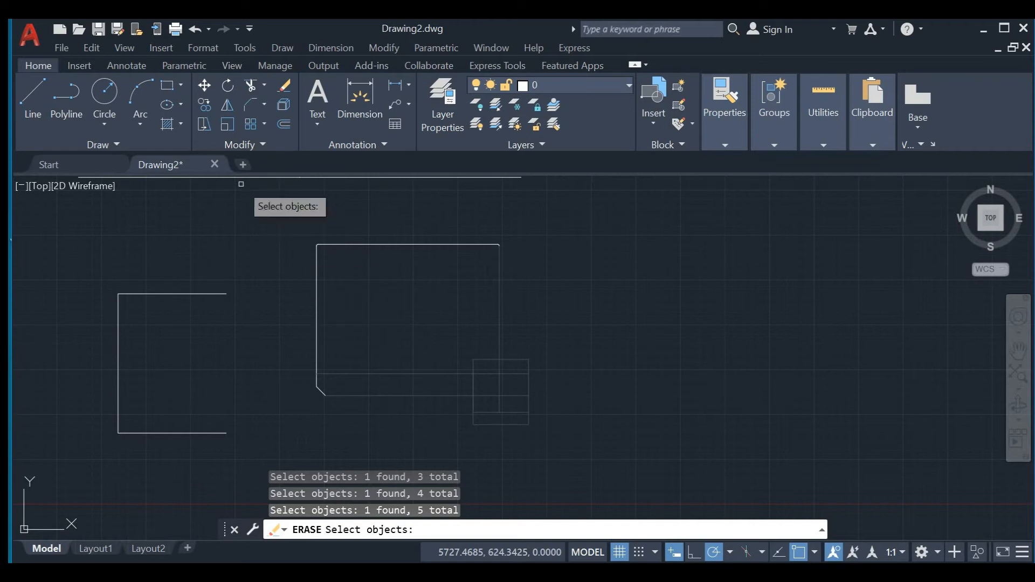
pyautogui.press('Escape')
pyautogui.press('Escape')
pyautogui.press('Escape')
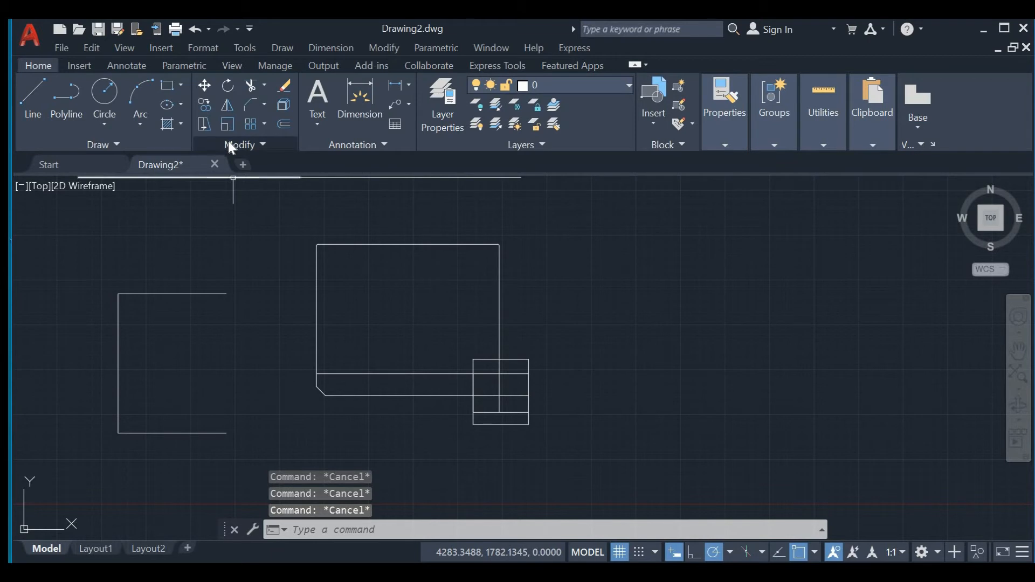
# Stretch the large outline's top, left and right lines and its crossing horizontal line from the chamfer corner to the empty area on the right
pyautogui.click(203, 125)
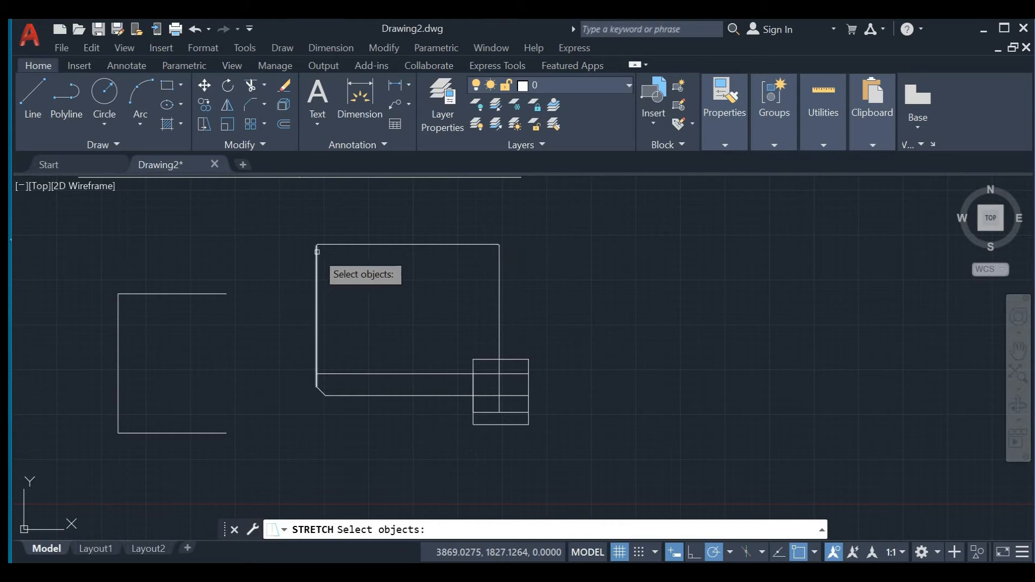
pyautogui.click(341, 245)
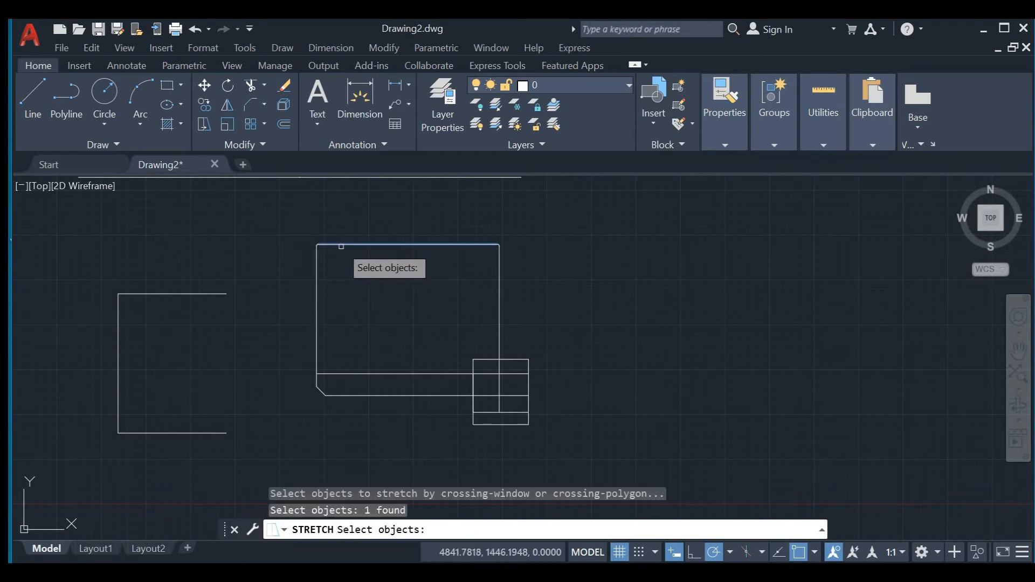
pyautogui.click(316, 284)
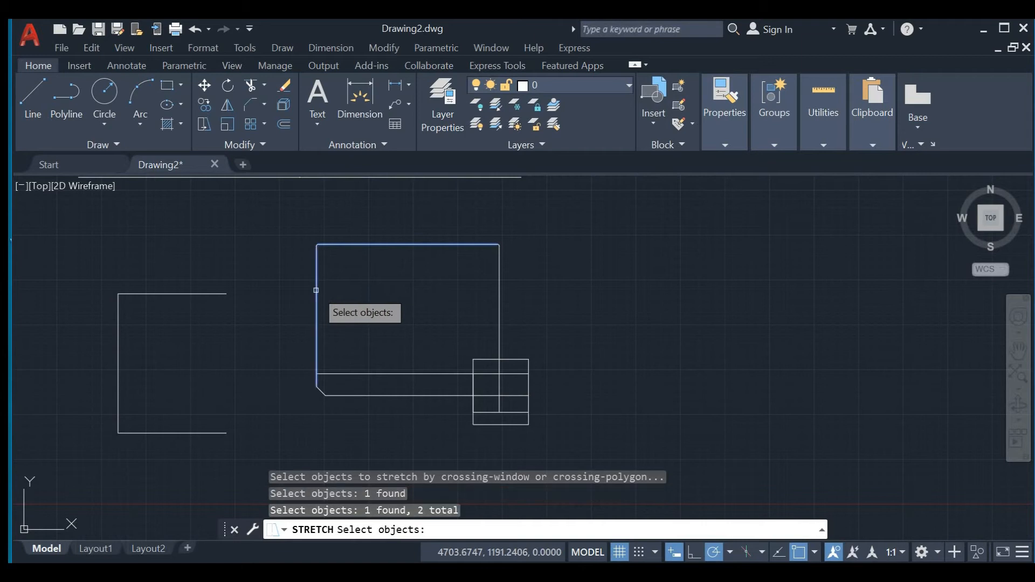
pyautogui.click(361, 373)
pyautogui.click(499, 276)
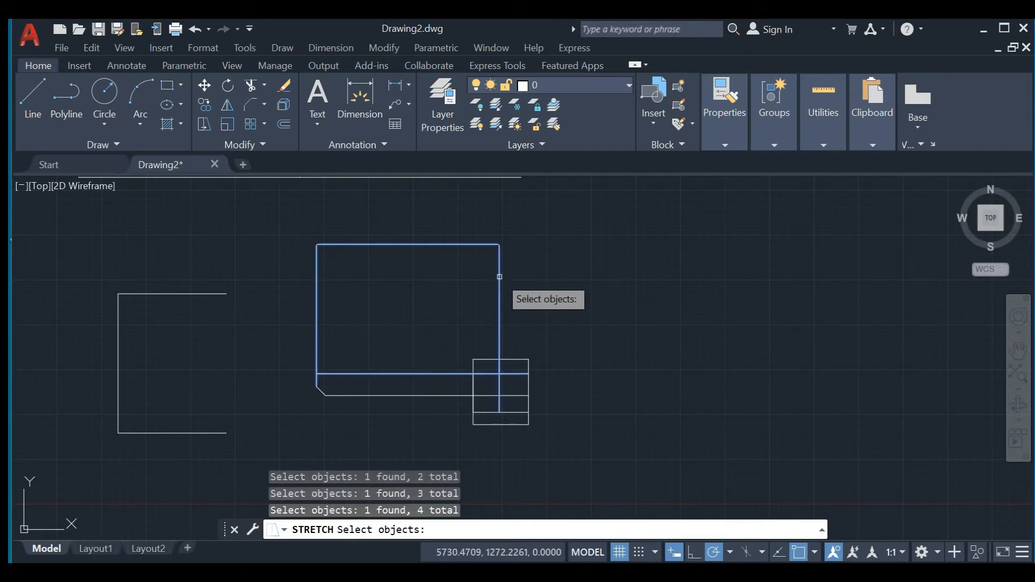
pyautogui.press('Return')
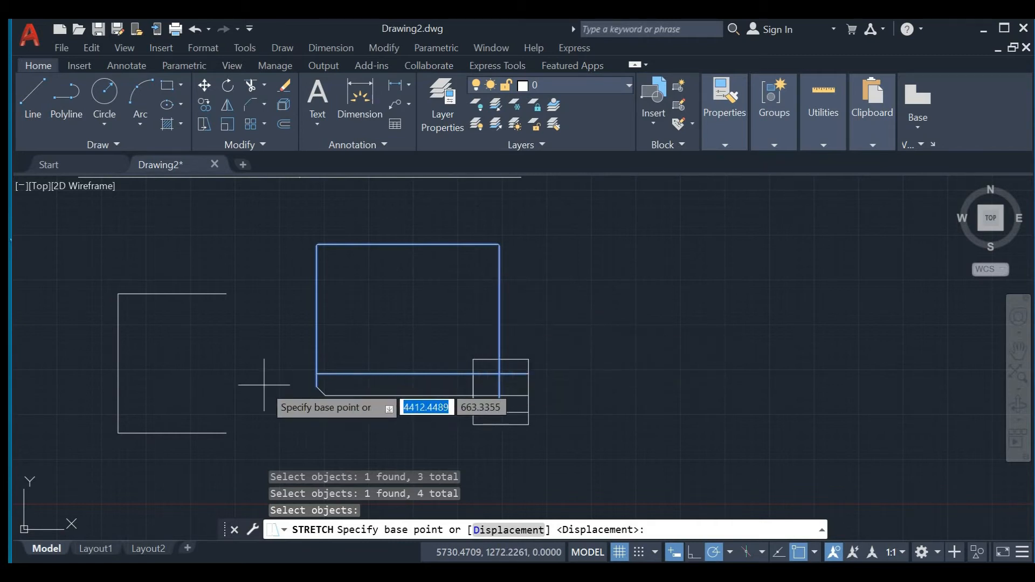
pyautogui.click(317, 388)
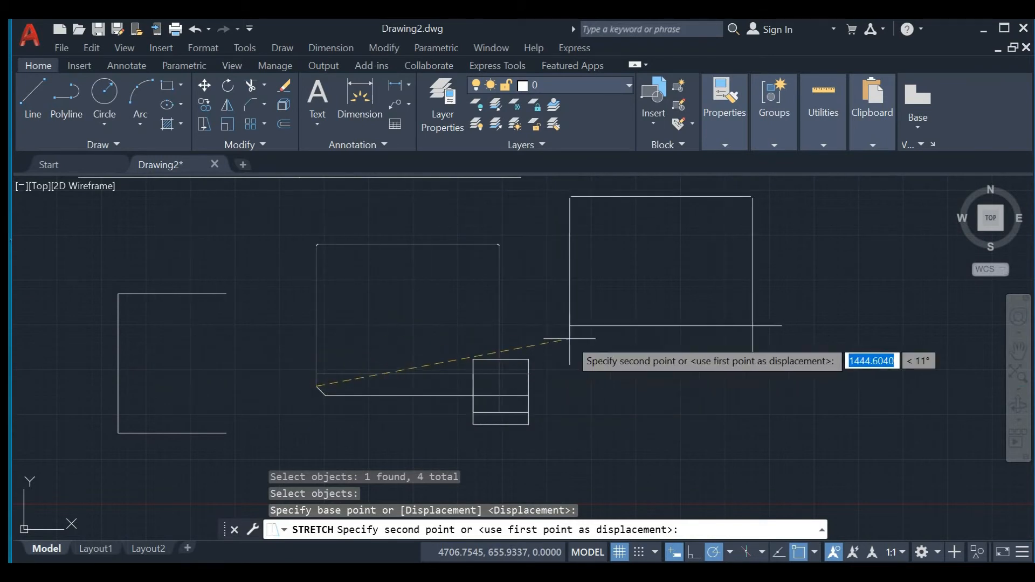
pyautogui.click(573, 359)
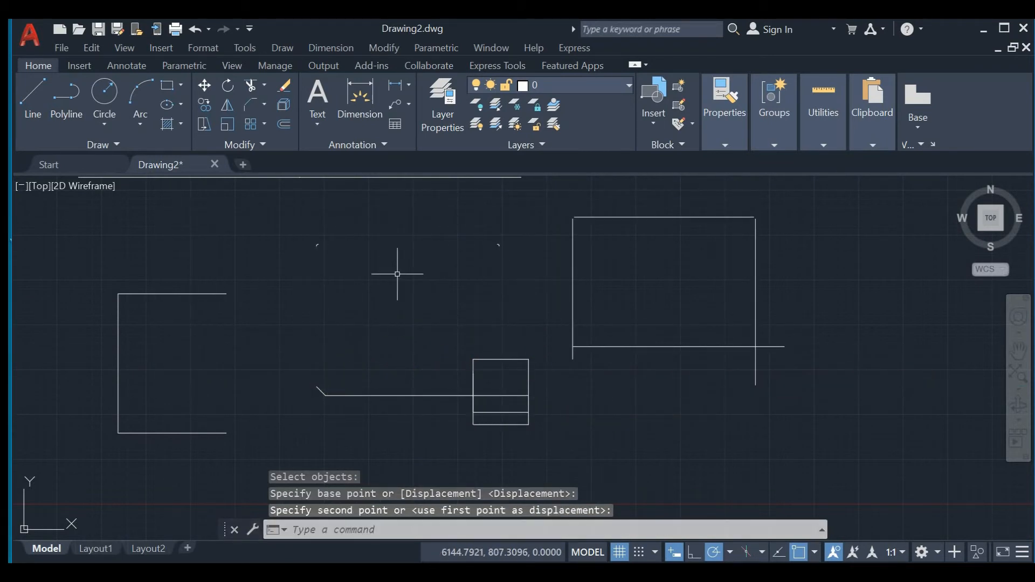
pyautogui.scroll(4, 517, 259)
pyautogui.scroll(-2, 513, 254)
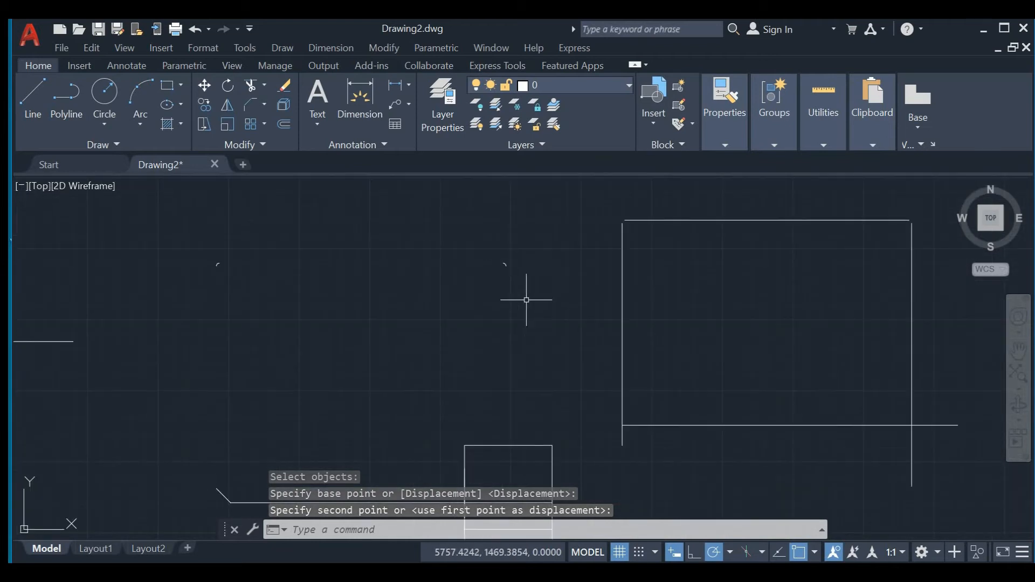
pyautogui.scroll(-2, 761, 225)
pyautogui.moveTo(750, 323); pyautogui.dragTo(632, 297, button='middle')
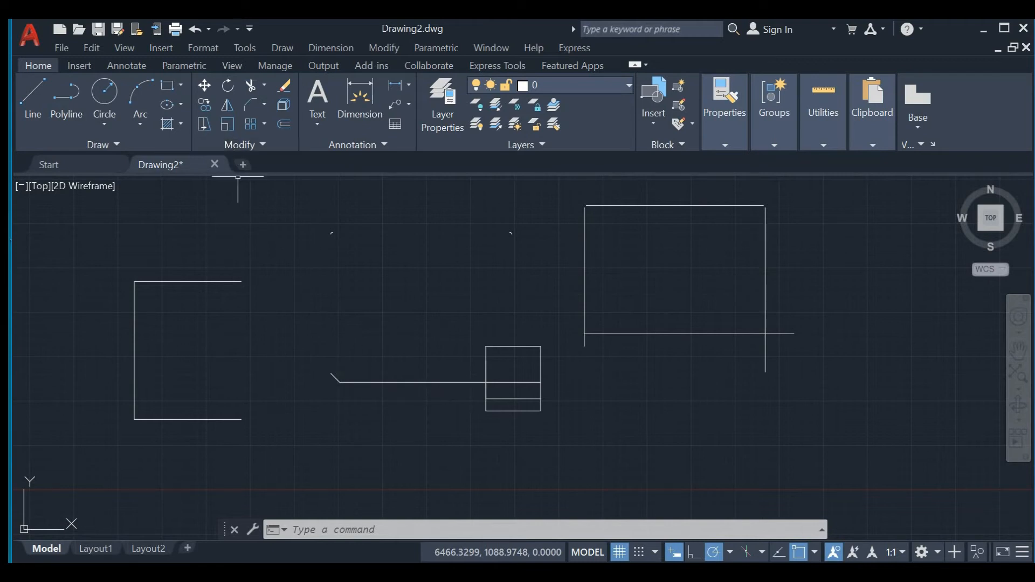
pyautogui.press('Escape')
pyautogui.press('Escape')
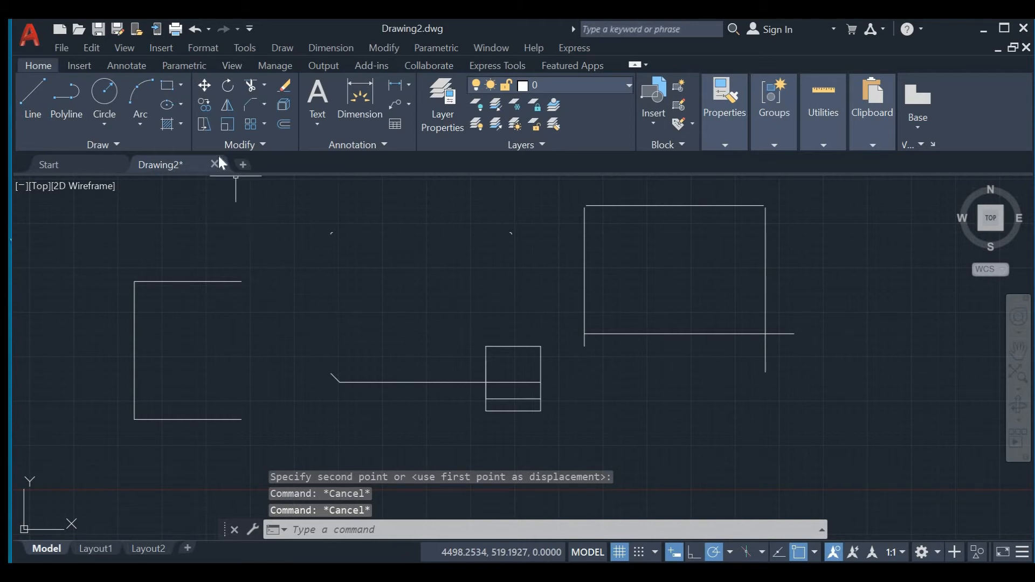
# Draw a rectangle about 482 by 582 units between the open three-sided shape and the small rectangle, above the chamfer line
pyautogui.click(227, 125)
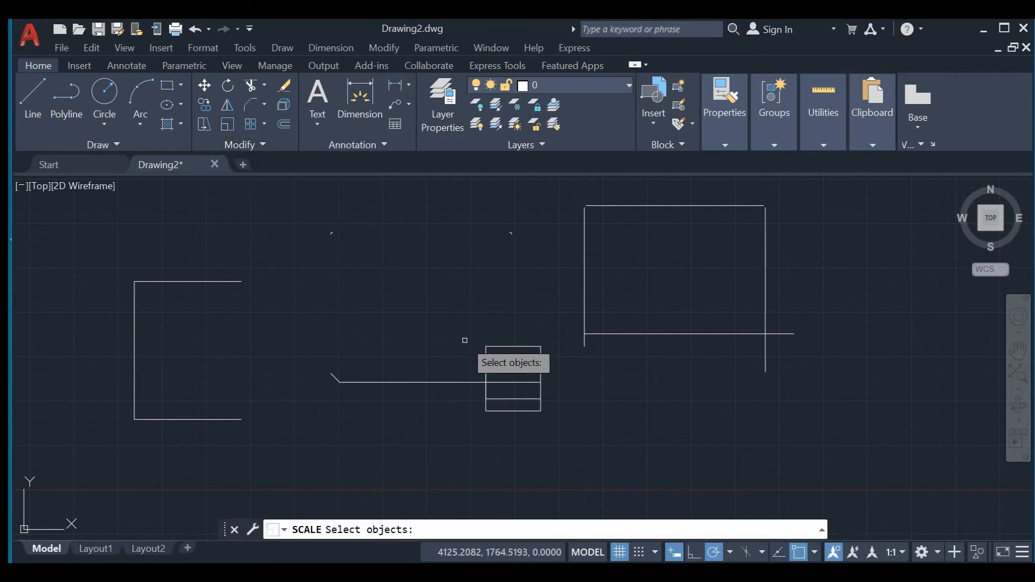
pyautogui.press('Escape')
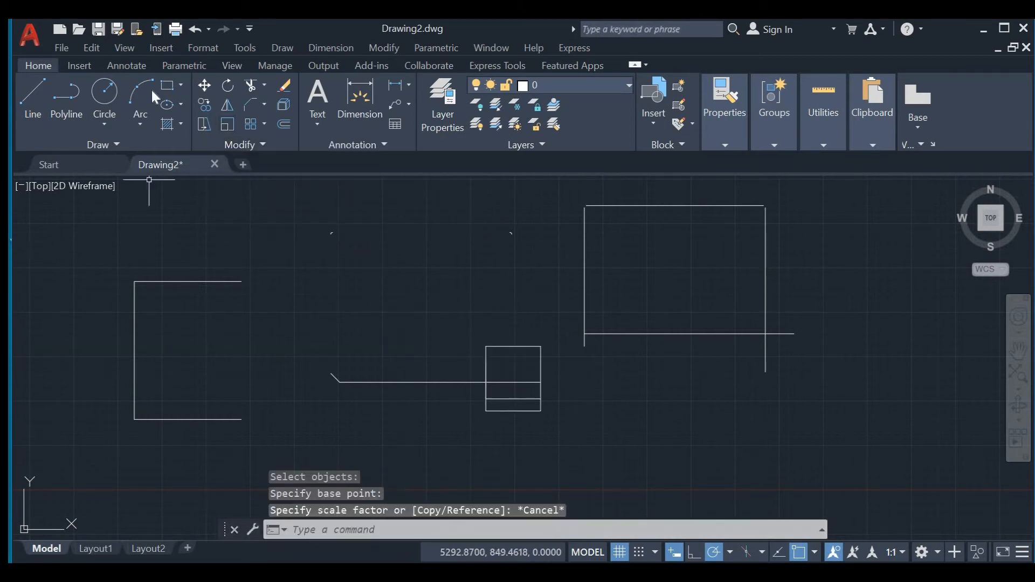
pyautogui.click(165, 87)
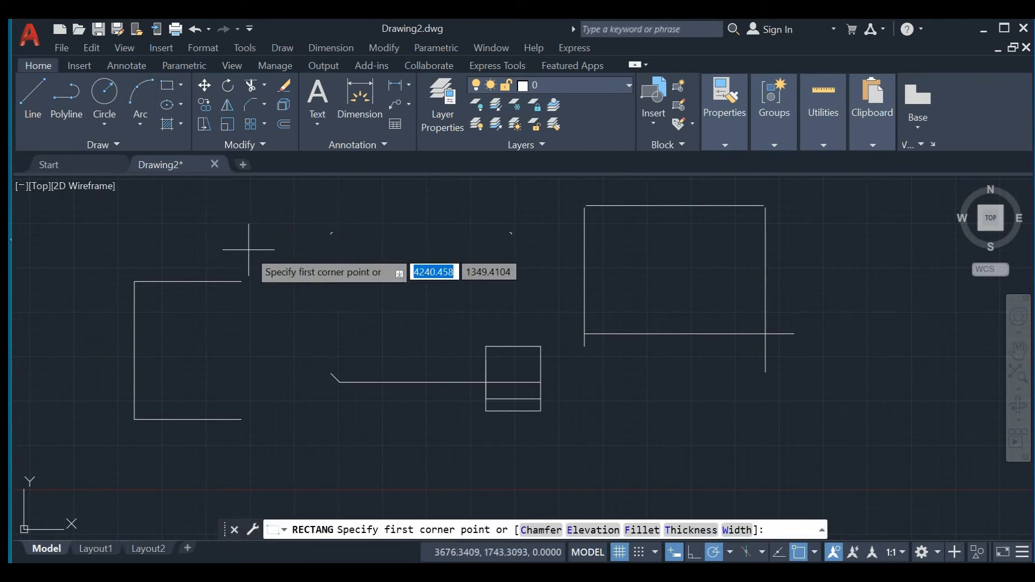
pyautogui.click(251, 251)
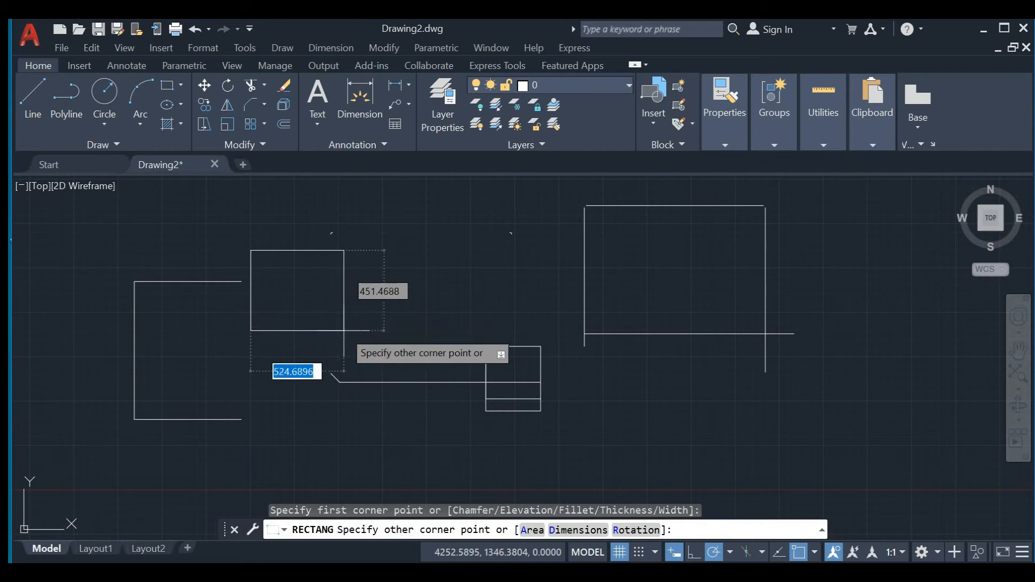
pyautogui.click(336, 355)
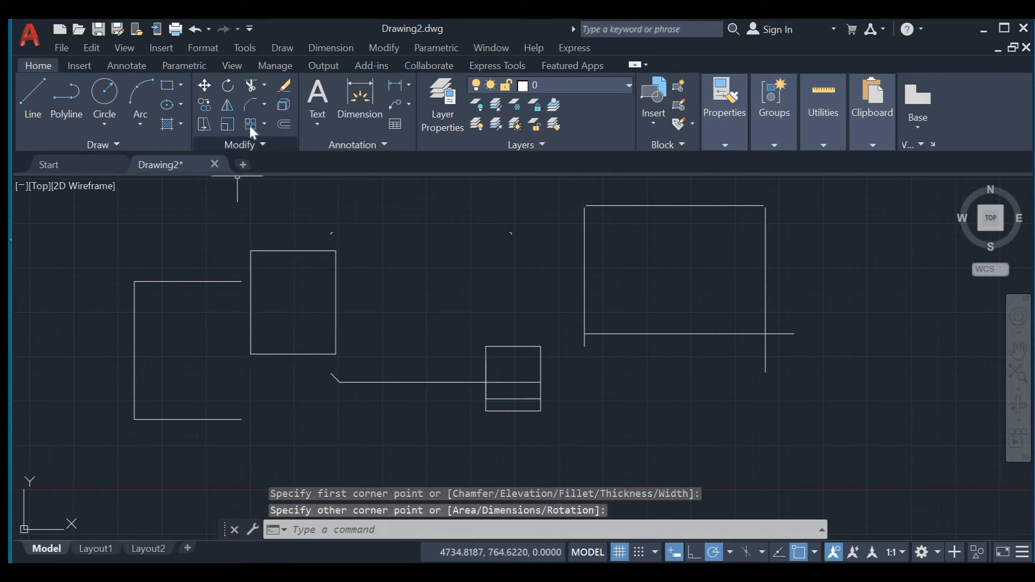
# Scale the new rectangle about its lower-right corner by a factor of 1
pyautogui.click(230, 125)
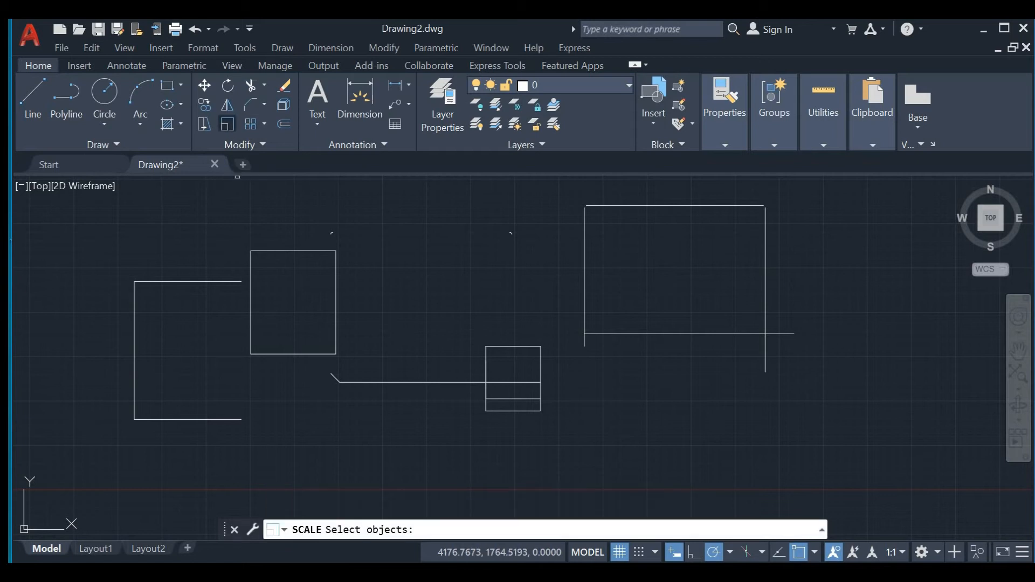
pyautogui.click(272, 250)
pyautogui.press('Return')
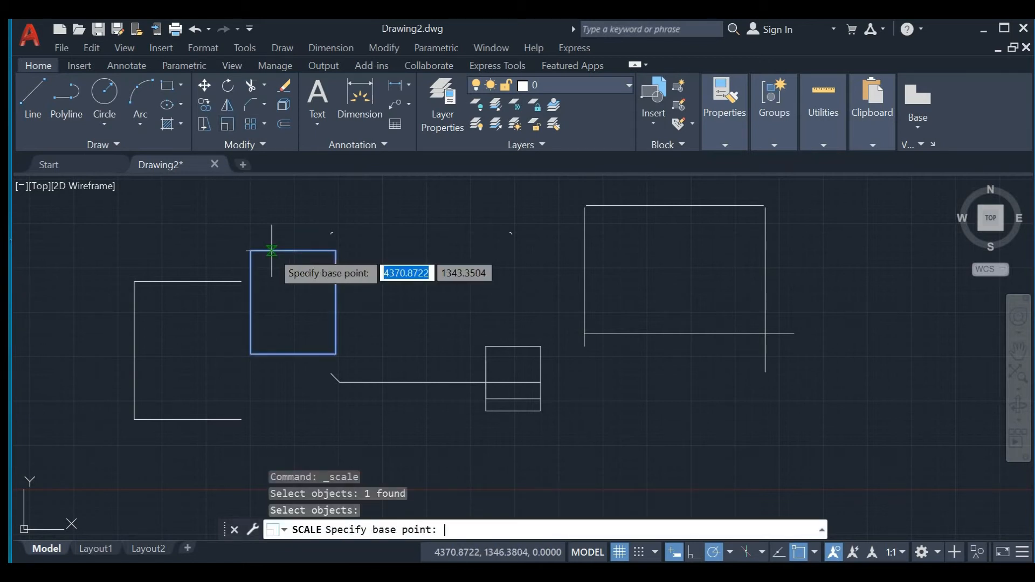
pyautogui.click(335, 355)
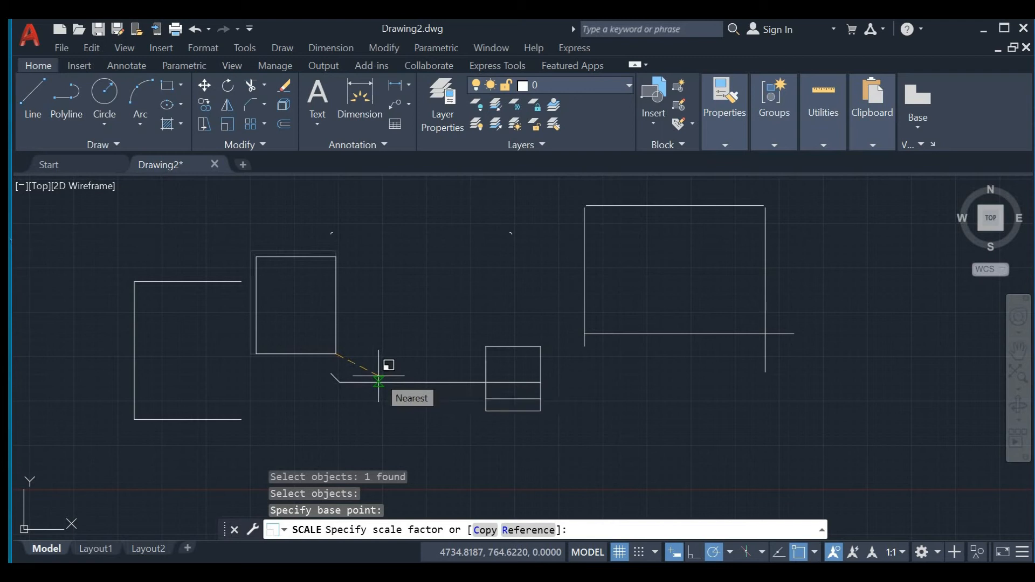
pyautogui.write('1')
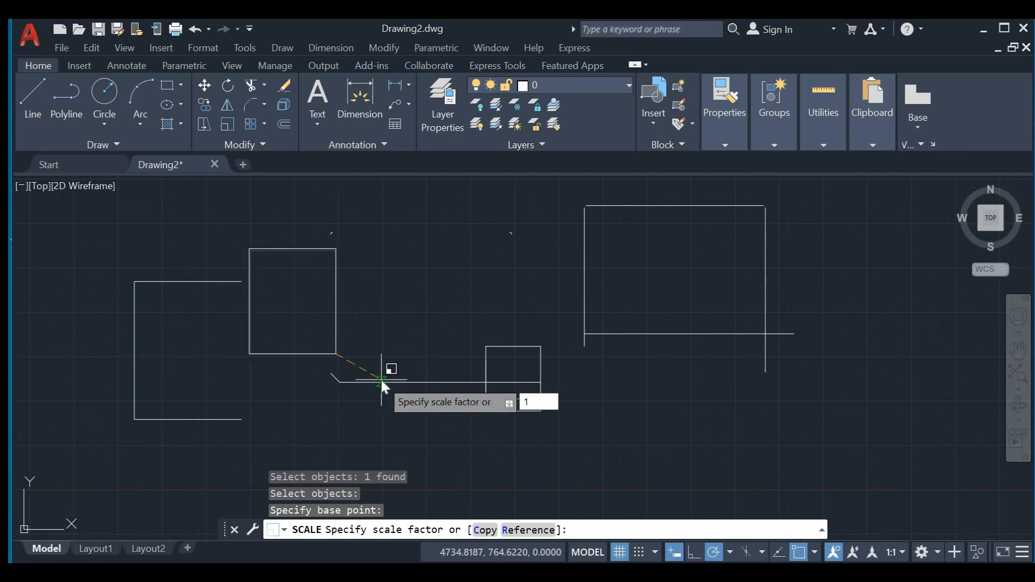
pyautogui.press('Return')
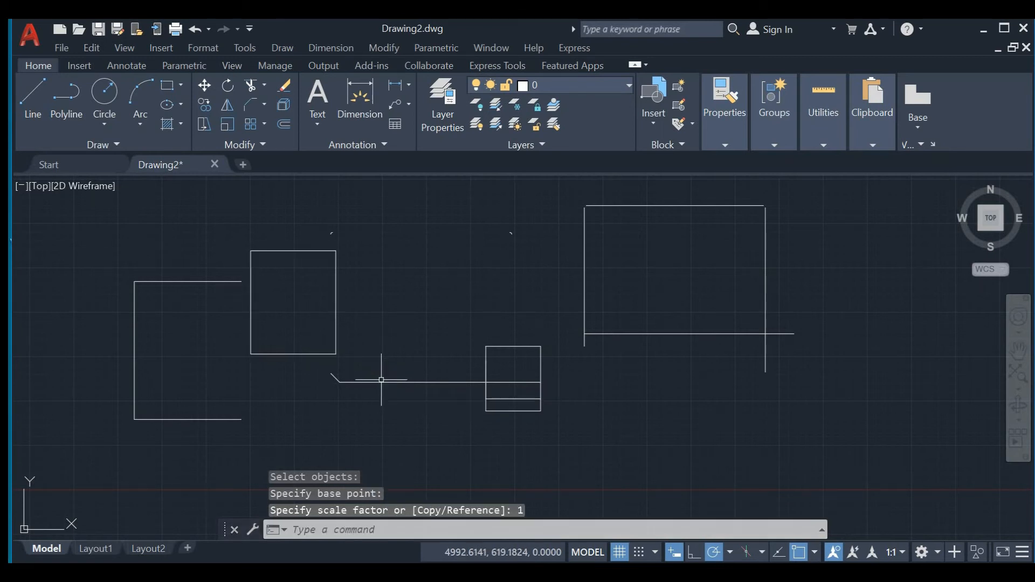
# Scale the same rectangle about its lower-right corner by a factor of 5
pyautogui.click(228, 125)
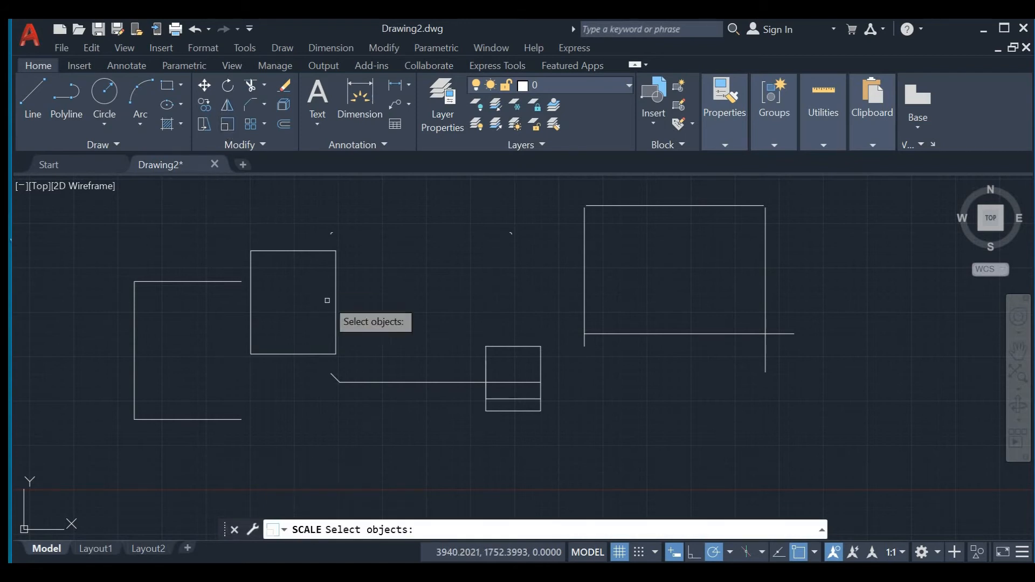
pyautogui.click(334, 354)
pyautogui.press('Return')
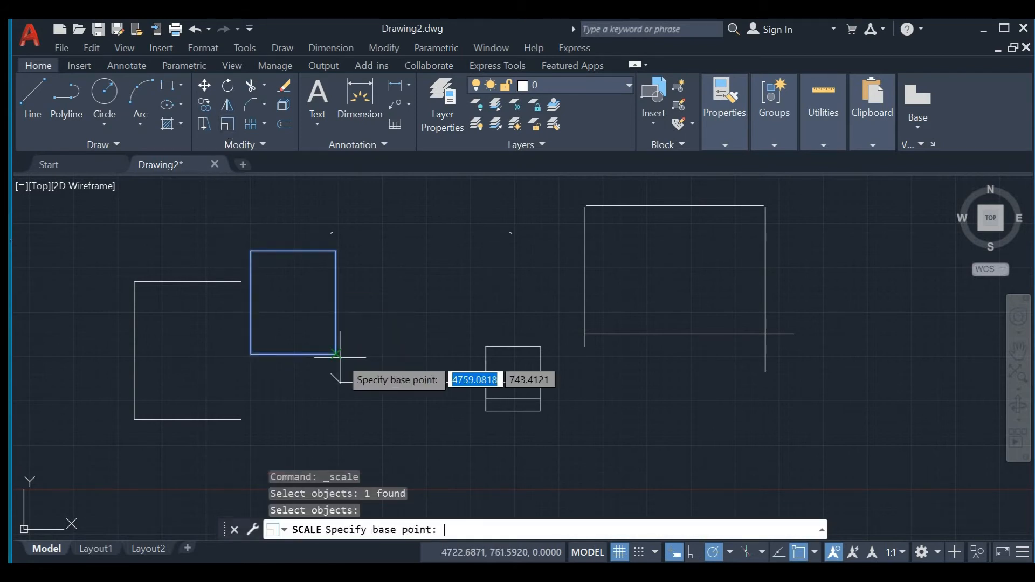
pyautogui.click(336, 355)
pyautogui.write('5')
pyautogui.press('Return')
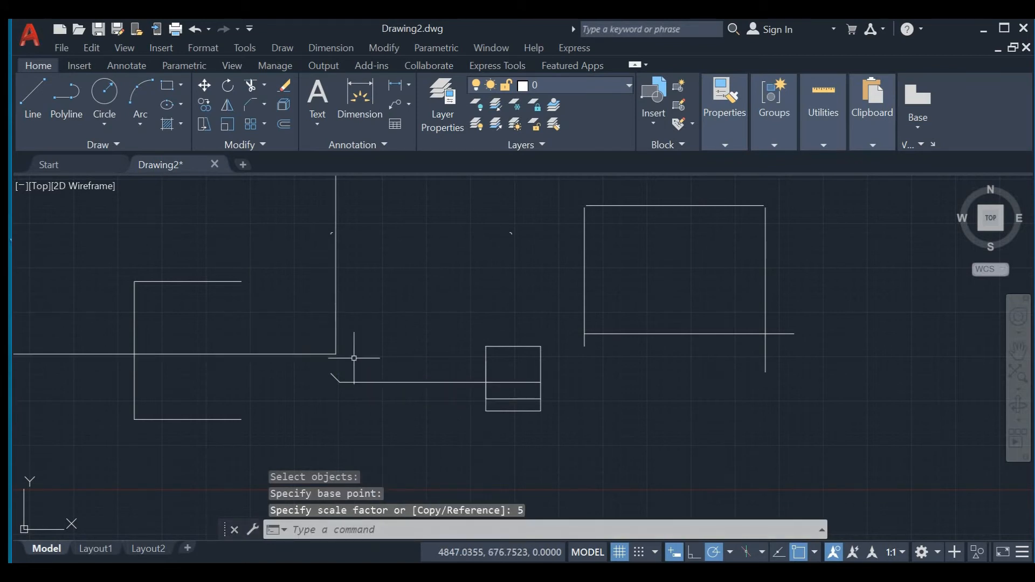
pyautogui.scroll(-5, 354, 358)
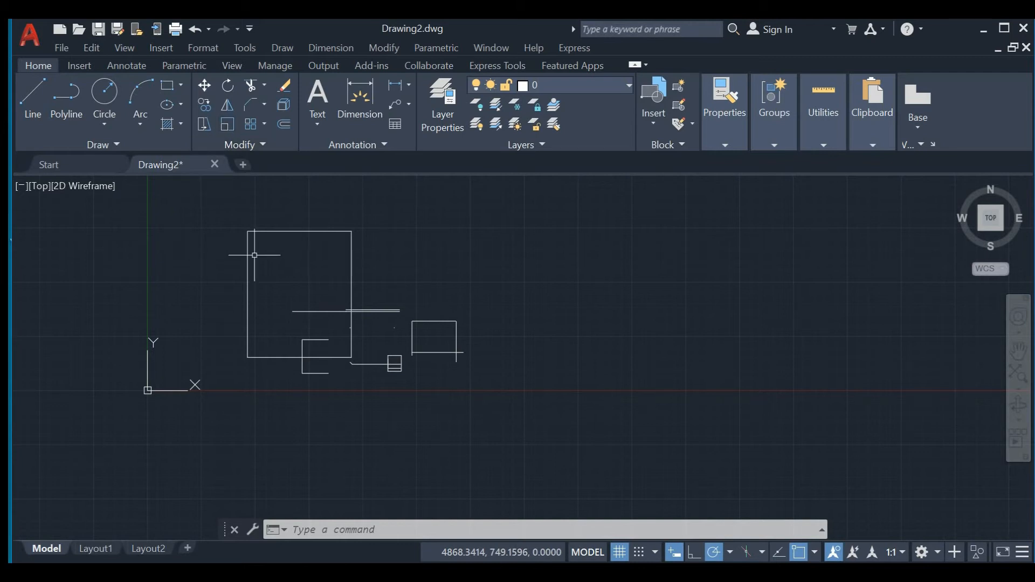
pyautogui.scroll(5, 339, 354)
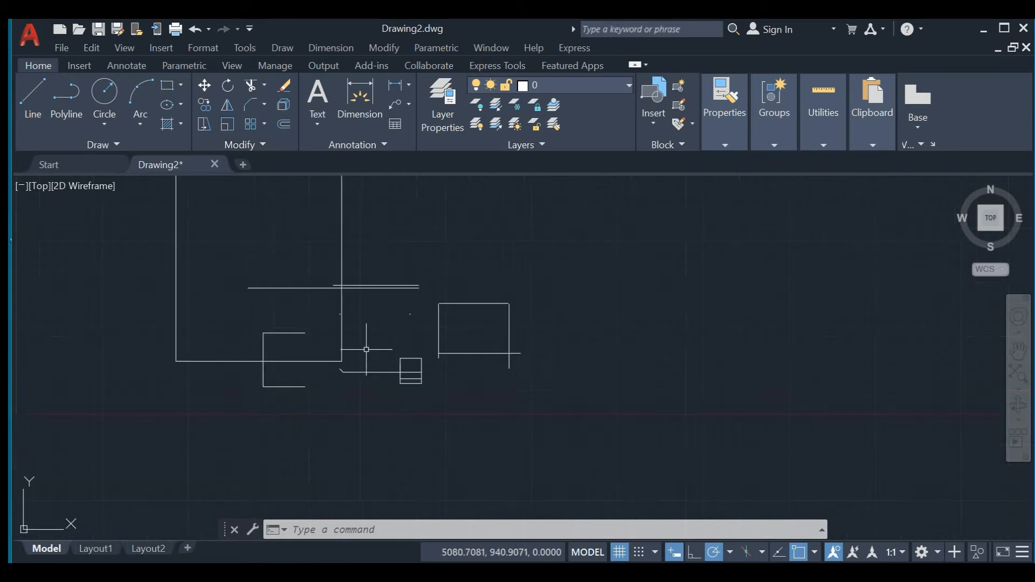
pyautogui.scroll(-3, 329, 392)
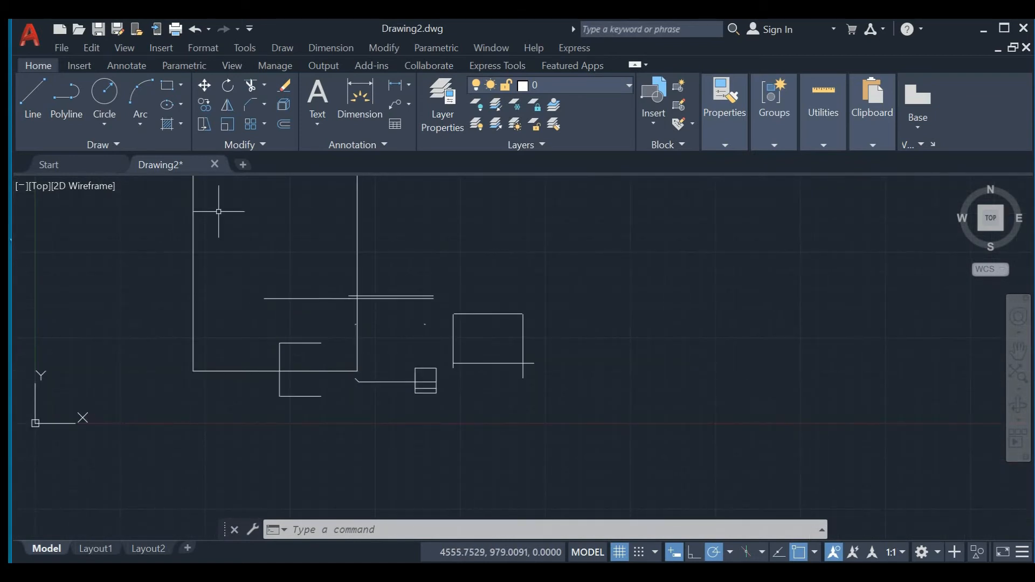
pyautogui.click(256, 351)
pyautogui.press('Escape')
pyautogui.press('Escape')
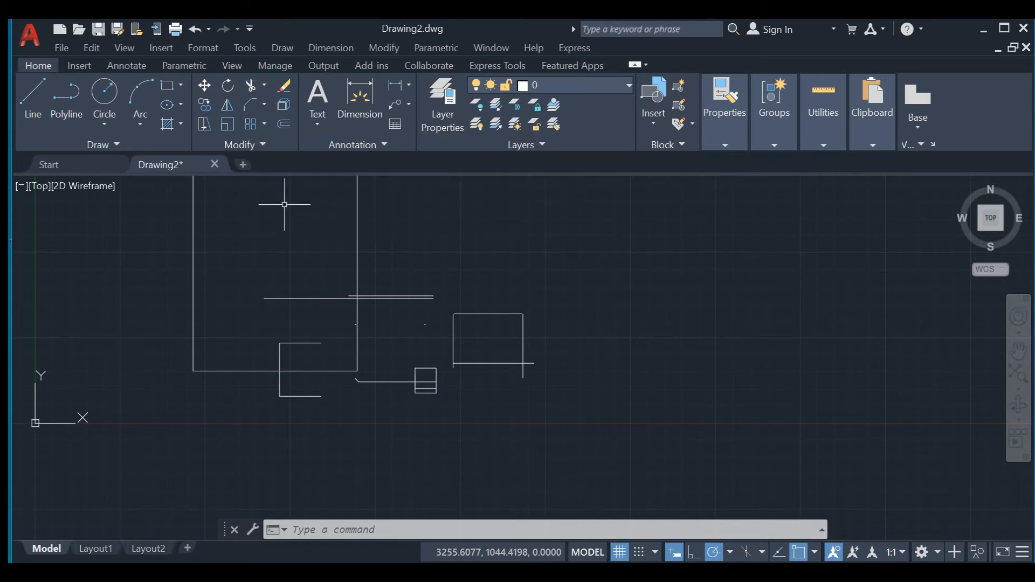
# Erase all objects in the drawing at once
pyautogui.scroll(-2, 353, 233)
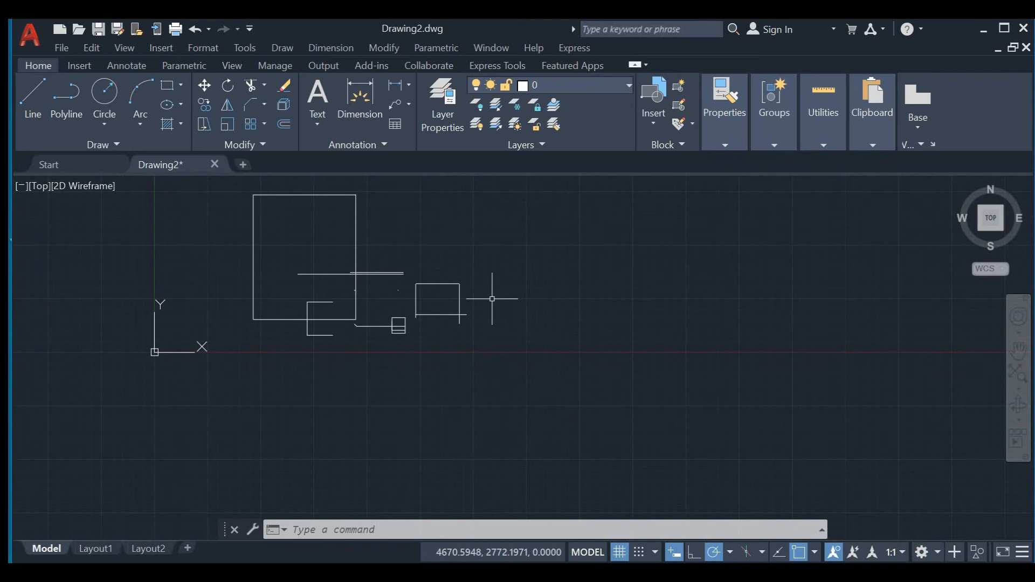
pyautogui.hotkey('ctrl', 'a')
pyautogui.press('Delete')
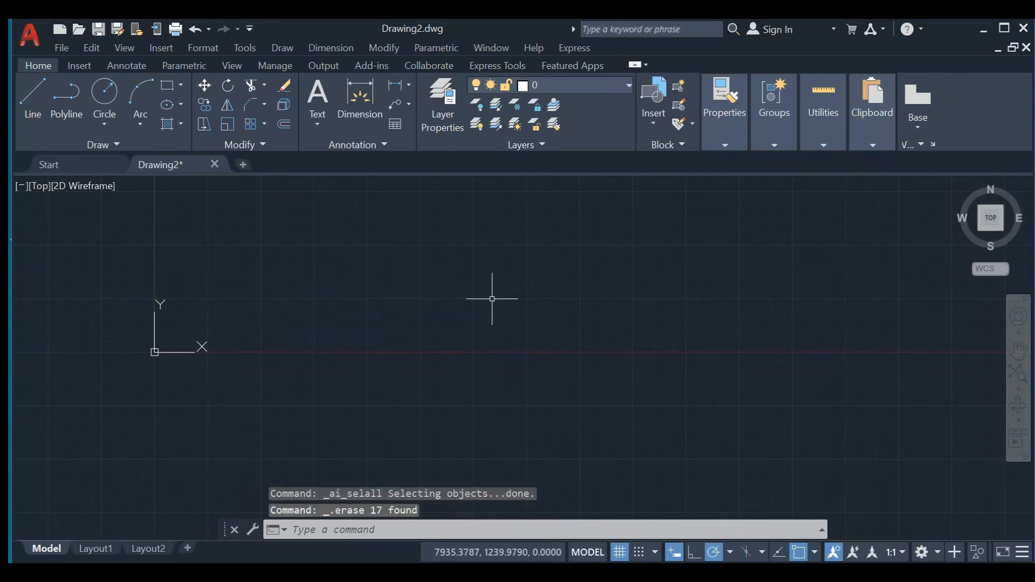
pyautogui.press('Return')
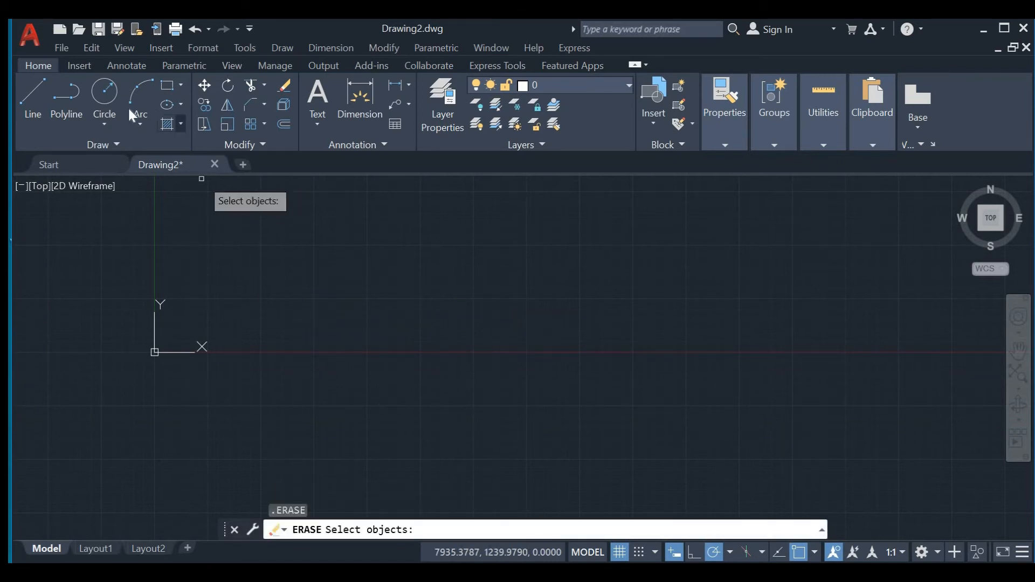
# Draw a rectangle above the X axis and just beyond the Y axis in the empty drawing
pyautogui.click(168, 85)
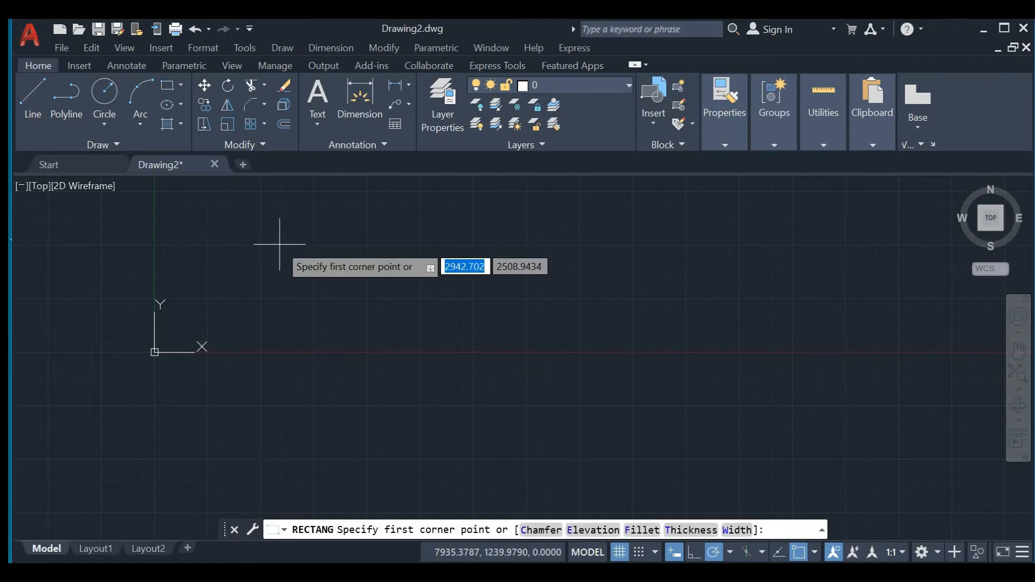
pyautogui.click(279, 246)
pyautogui.click(386, 322)
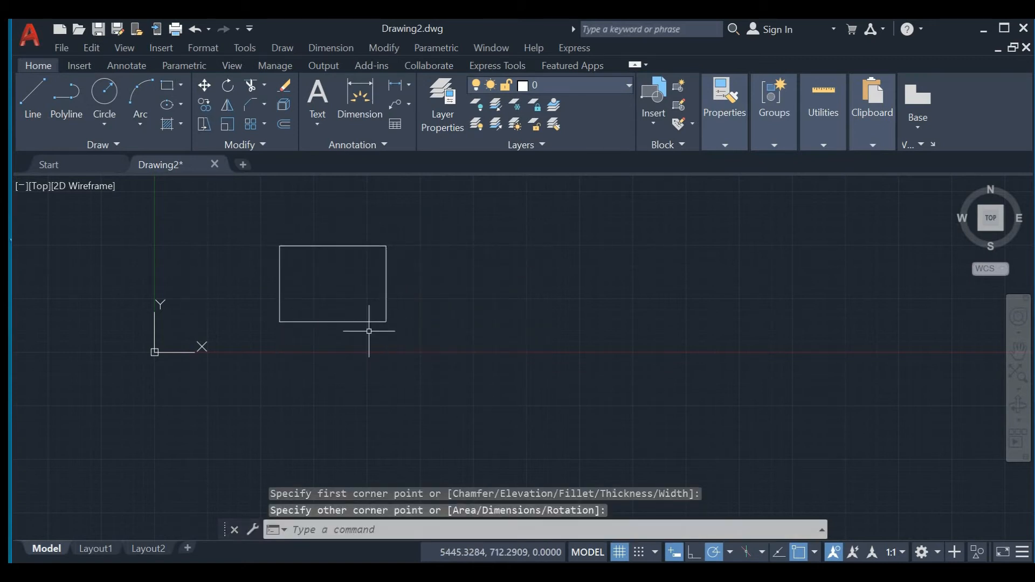
# Create a rectangular array from the rectangle with the default 4 columns and 3 rows
pyautogui.click(264, 125)
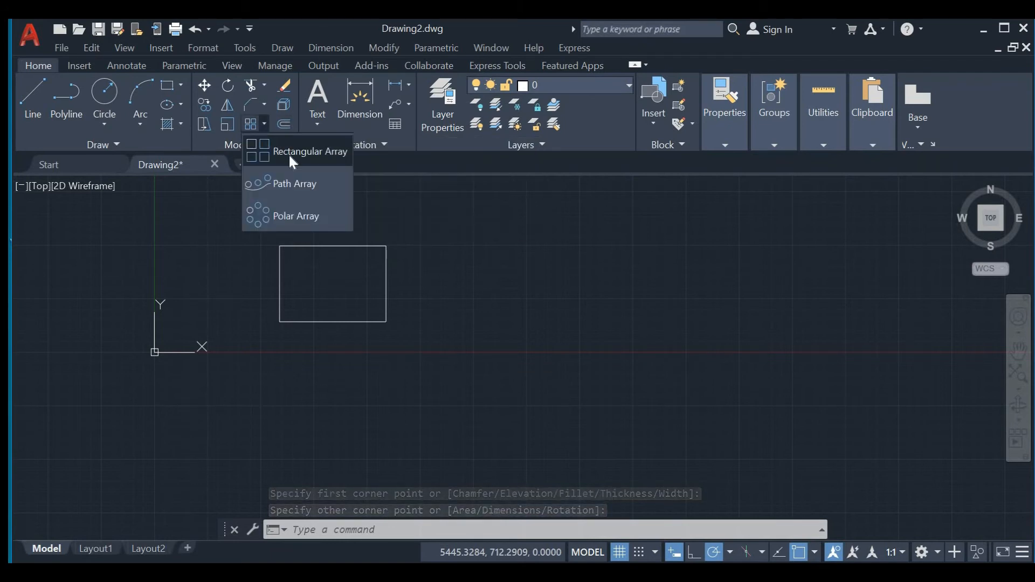
pyautogui.click(255, 129)
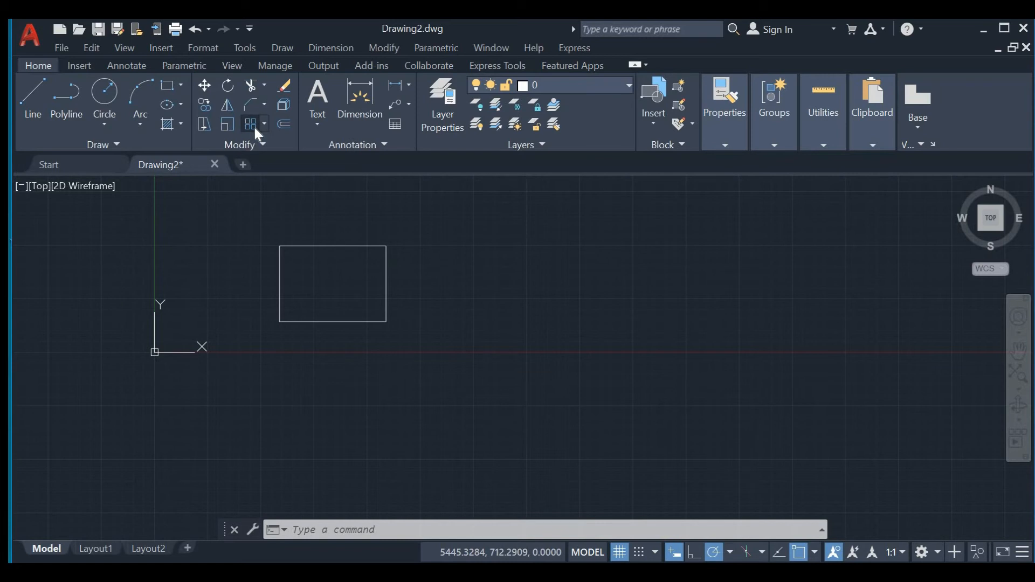
pyautogui.click(305, 246)
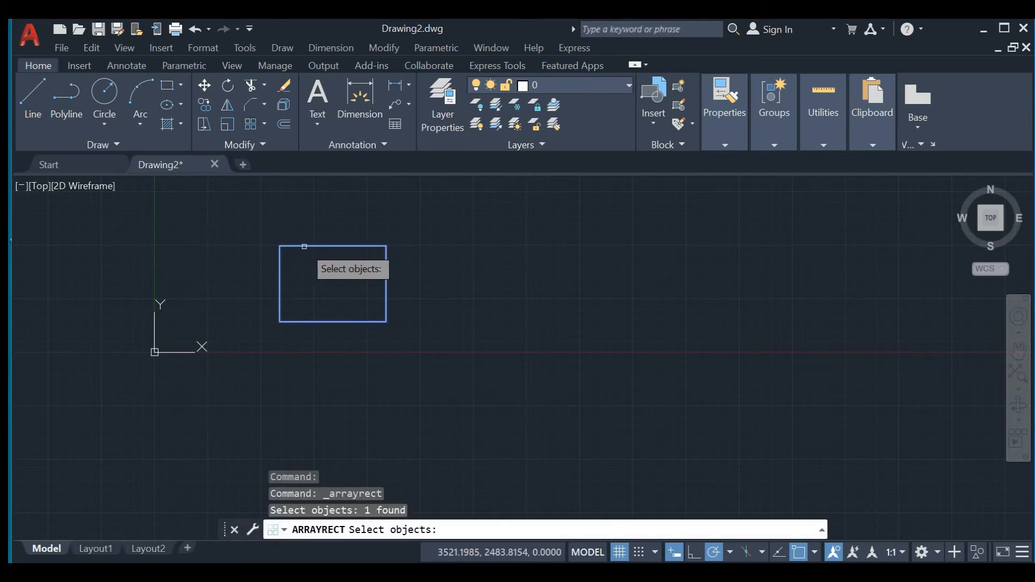
pyautogui.press('Return')
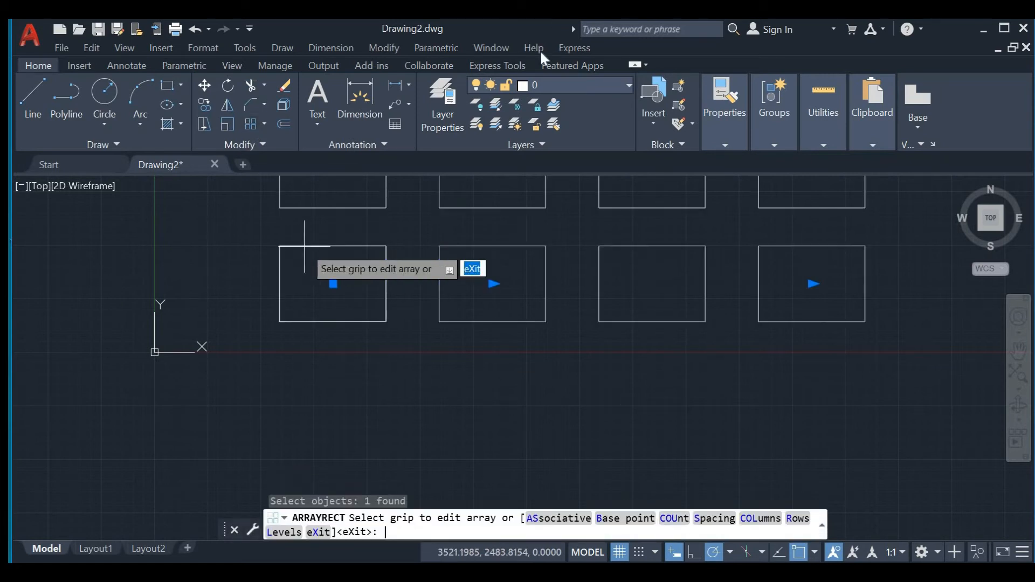
# Set the array's column count to 5 and finish creating the array
pyautogui.scroll(3, 426, 269)
pyautogui.scroll(-3, 428, 268)
pyautogui.scroll(3, 428, 264)
pyautogui.scroll(-3, 451, 370)
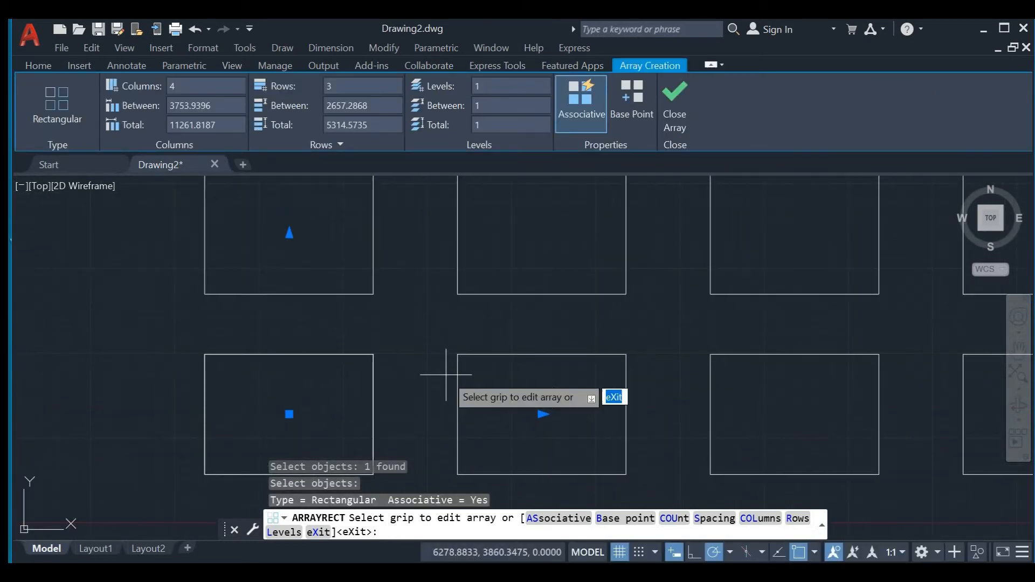
pyautogui.scroll(2, 462, 339)
pyautogui.scroll(-2, 464, 339)
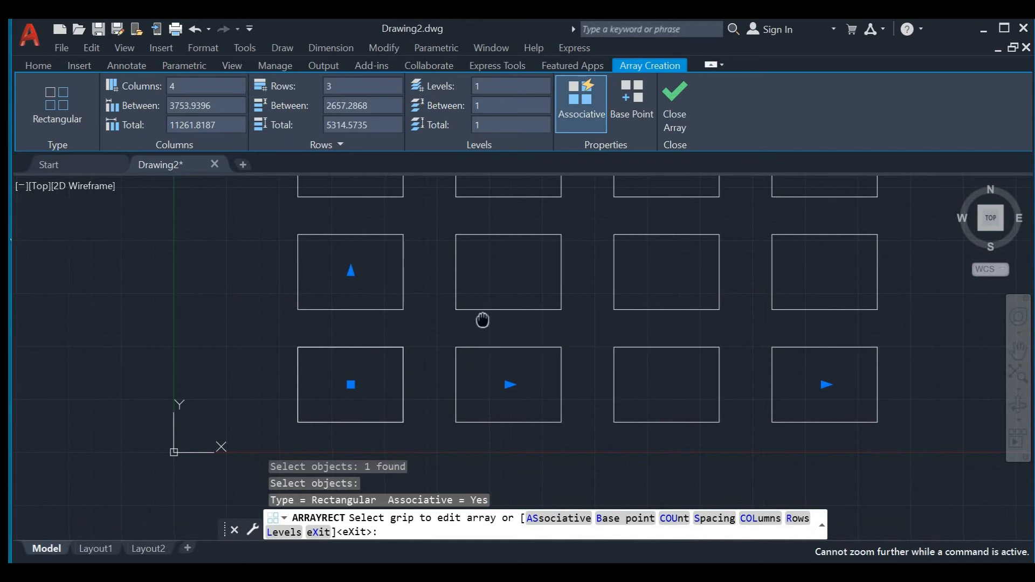
pyautogui.scroll(4, 439, 295)
pyautogui.scroll(-4, 439, 295)
pyautogui.moveTo(439, 290); pyautogui.dragTo(450, 408, button='middle')
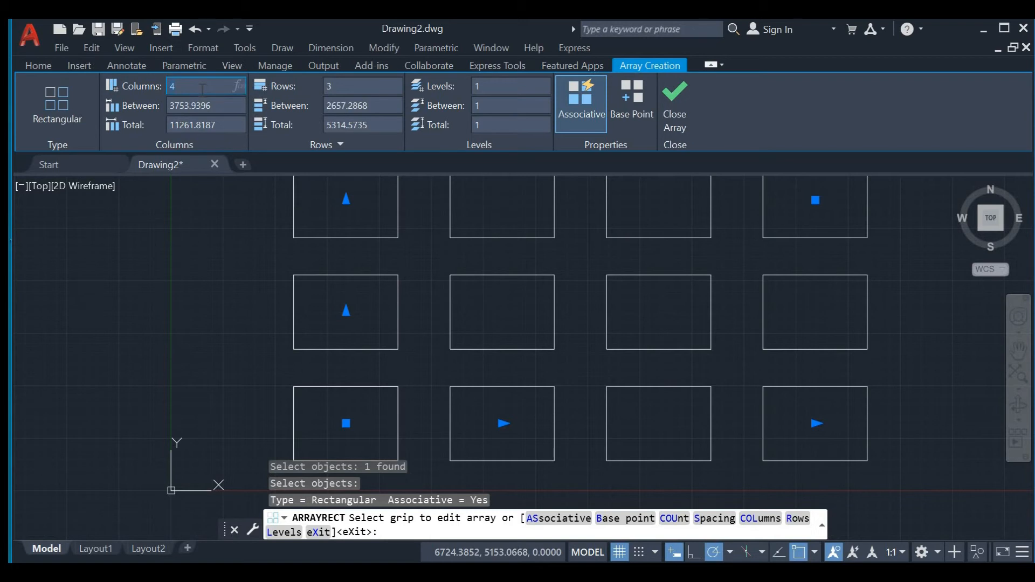
pyautogui.press('Return')
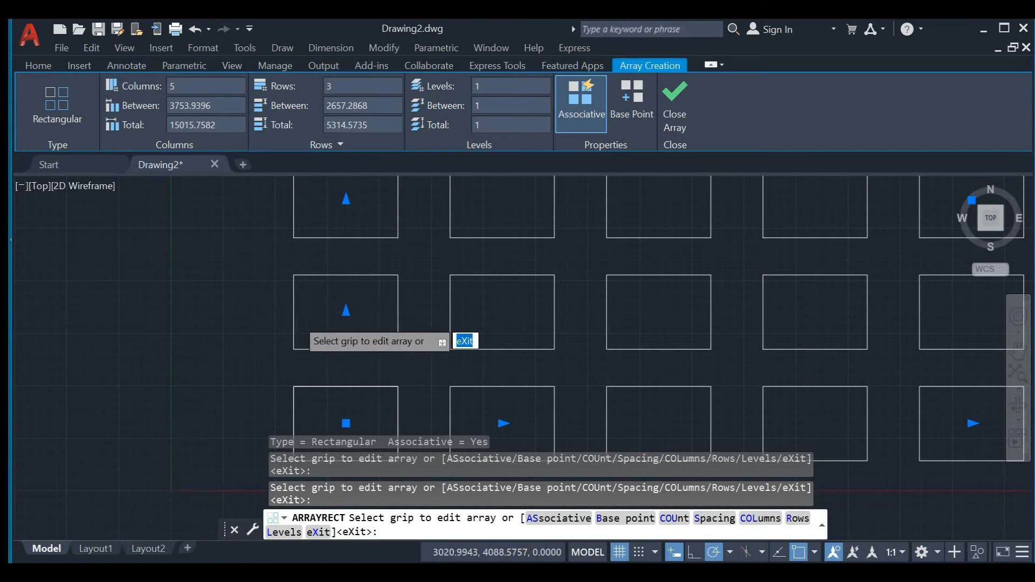
pyautogui.scroll(6, 412, 302)
pyautogui.scroll(-5, 417, 304)
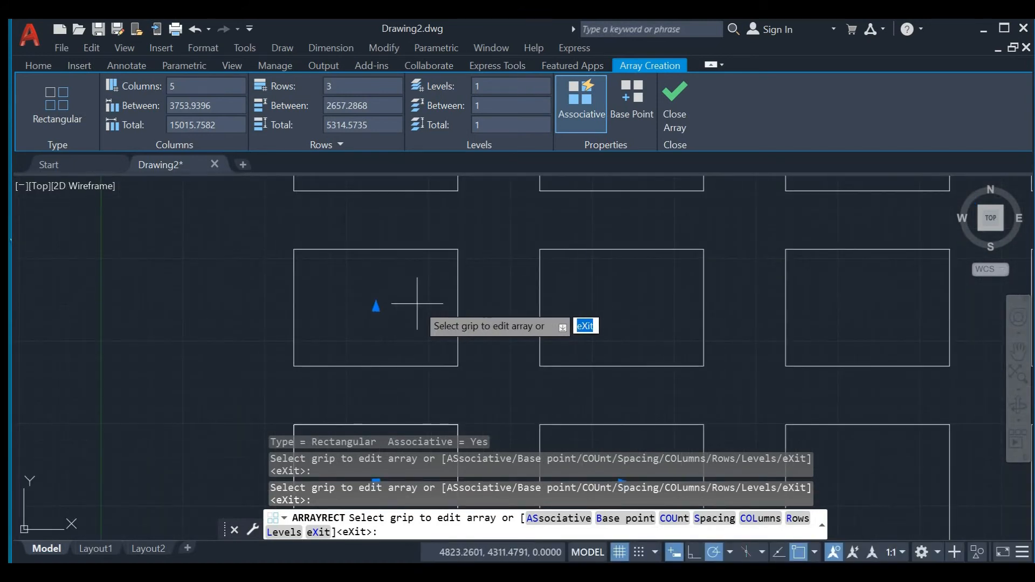
pyautogui.press('Escape')
pyautogui.scroll(-6, 415, 307)
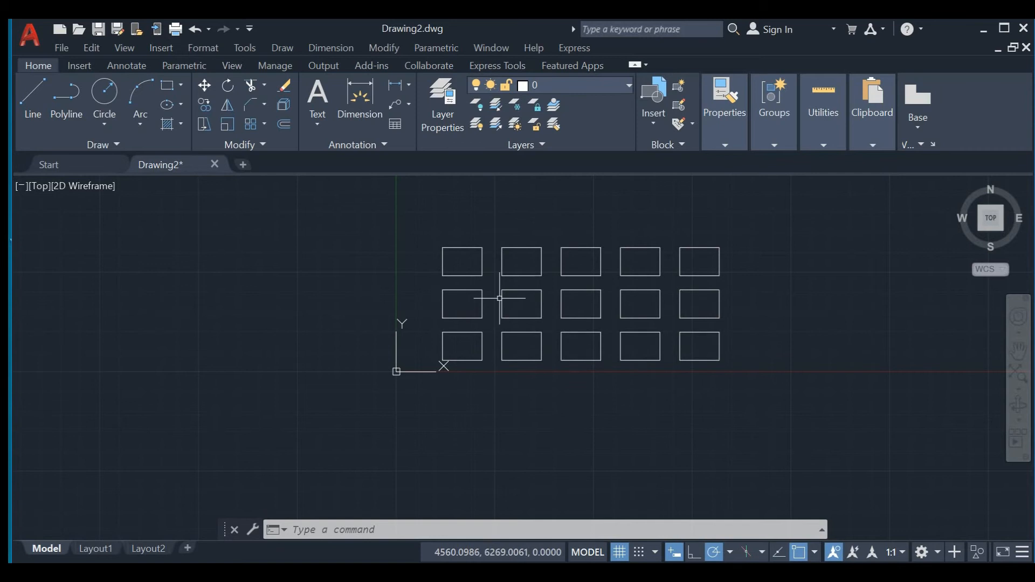
# Select the rectangular array and set its row count to 6
pyautogui.click(481, 271)
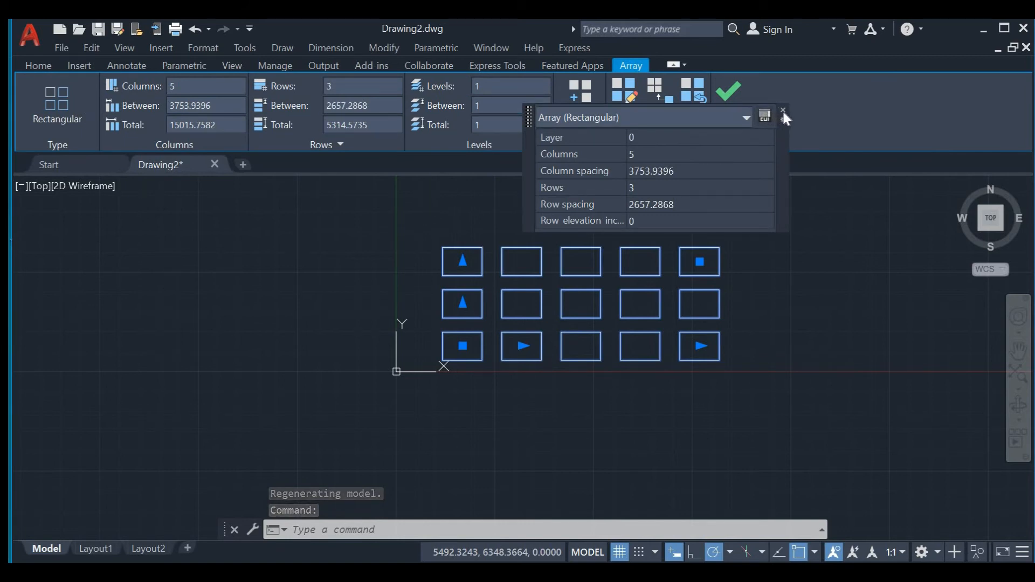
pyautogui.click(215, 88)
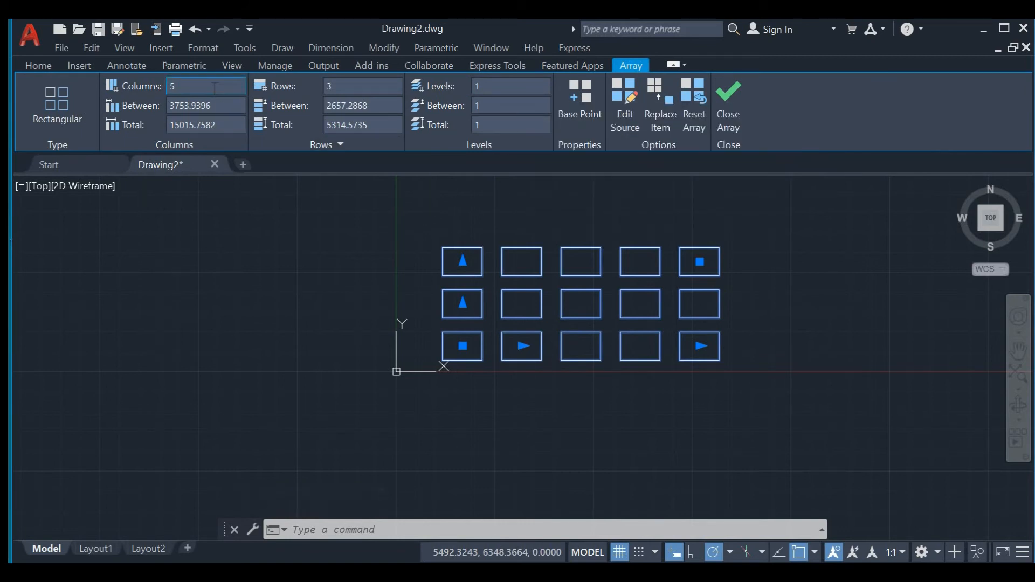
pyautogui.click(341, 88)
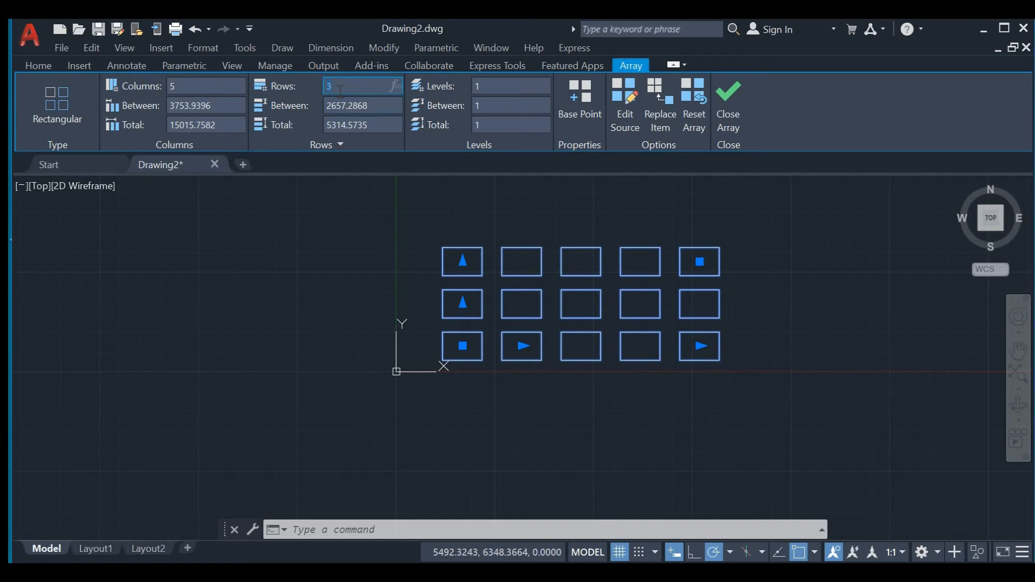
pyautogui.click(411, 262)
pyautogui.scroll(-4, 429, 290)
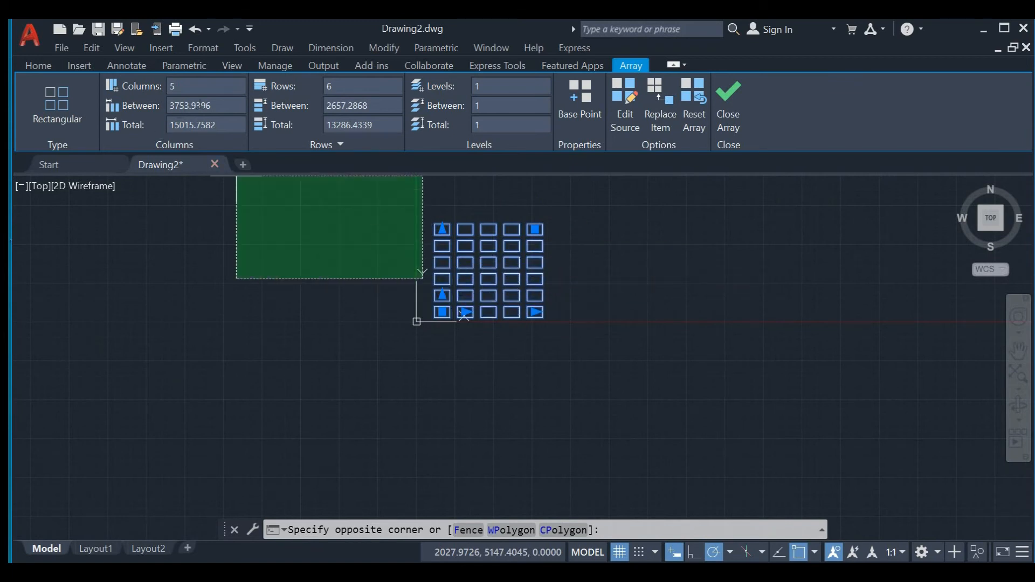
# Try a spacing of 40 between the array's columns, and undo it
pyautogui.click(127, 114)
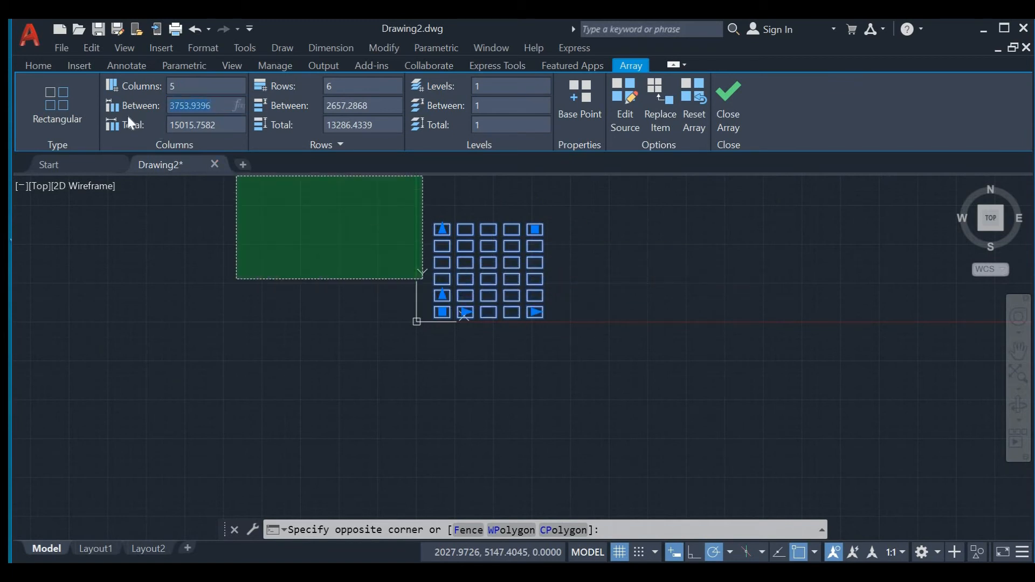
pyautogui.write('40')
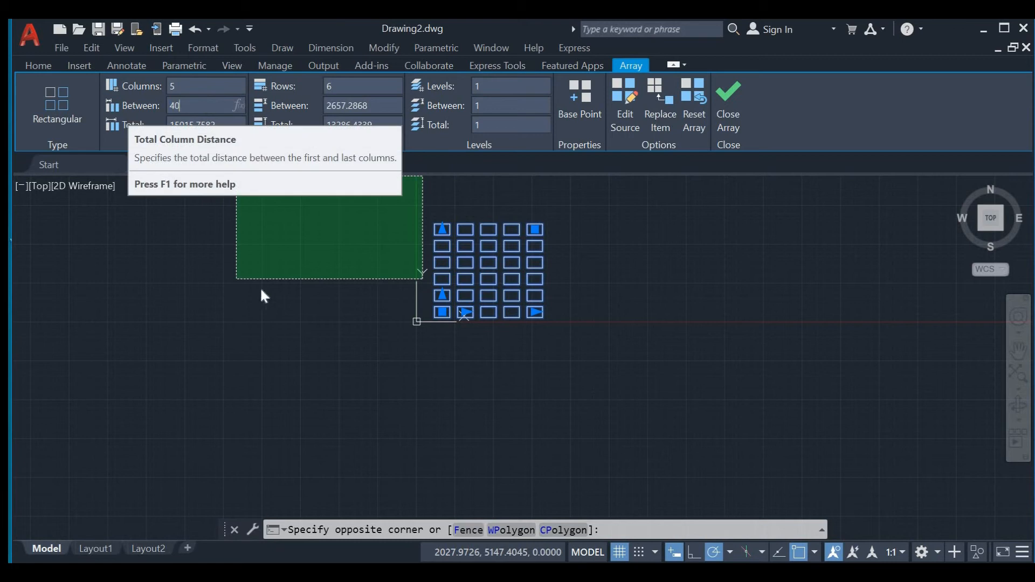
pyautogui.press('Return')
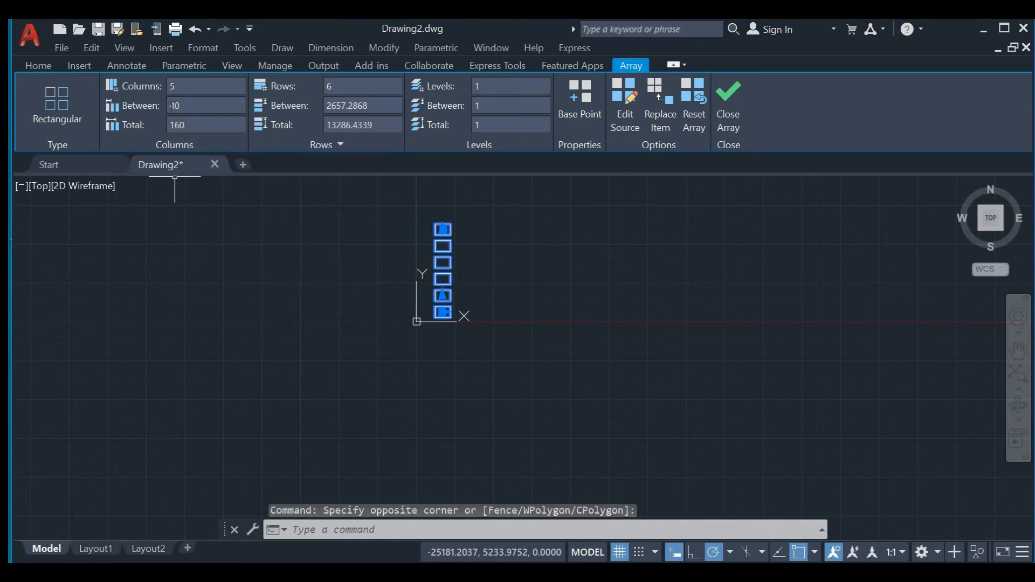
pyautogui.hotkey('ctrl', 'z')
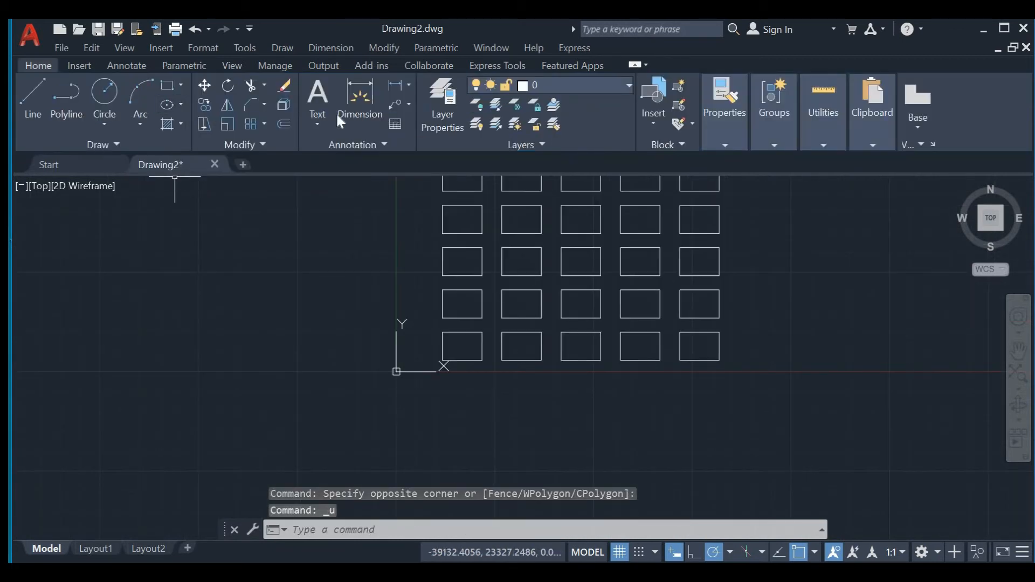
# Try a spacing of 200 between the array's rows, revert it and end the array editing
pyautogui.click(502, 226)
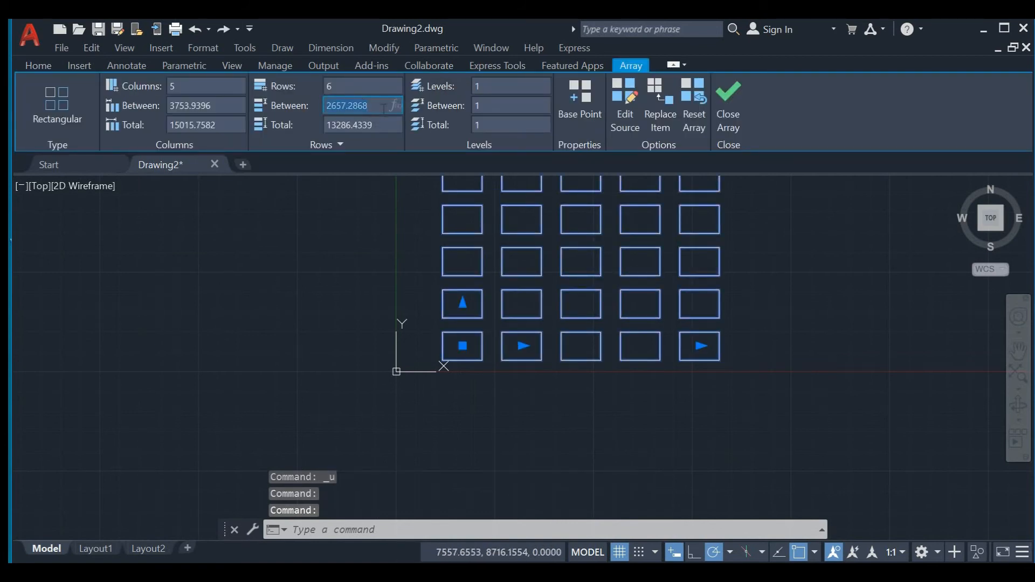
pyautogui.write('200')
pyautogui.press('Return')
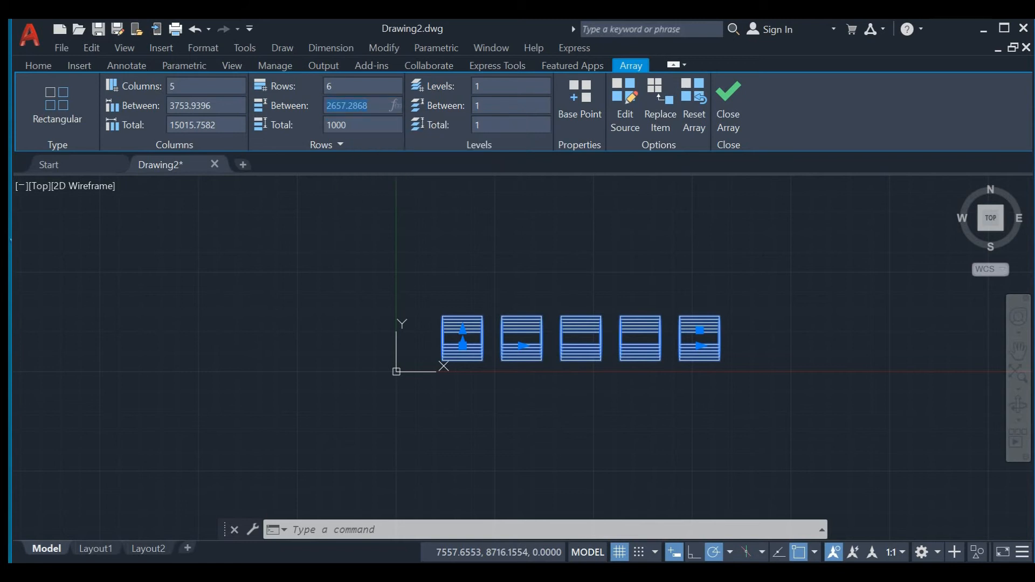
pyautogui.press('Escape')
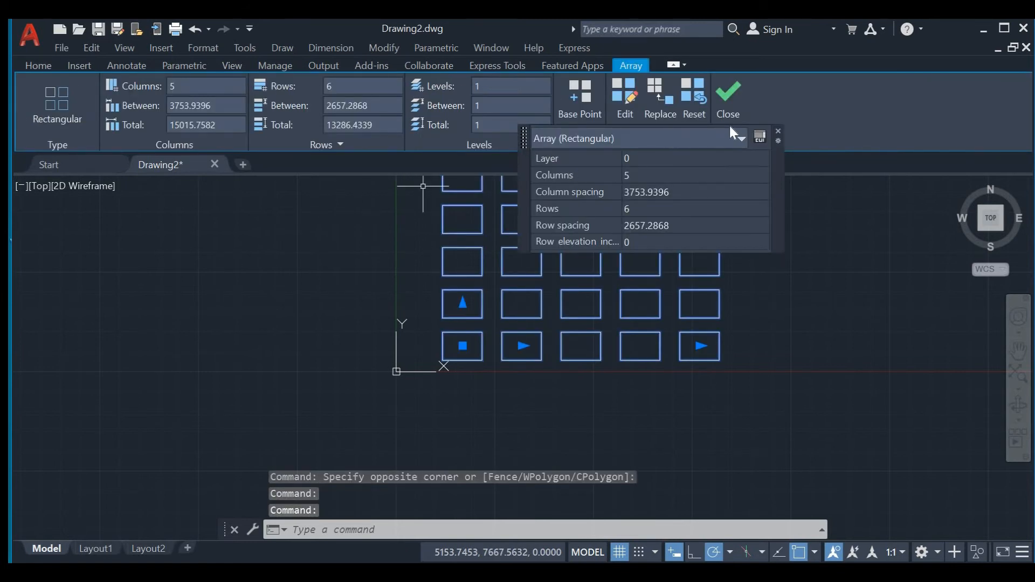
pyautogui.click(776, 129)
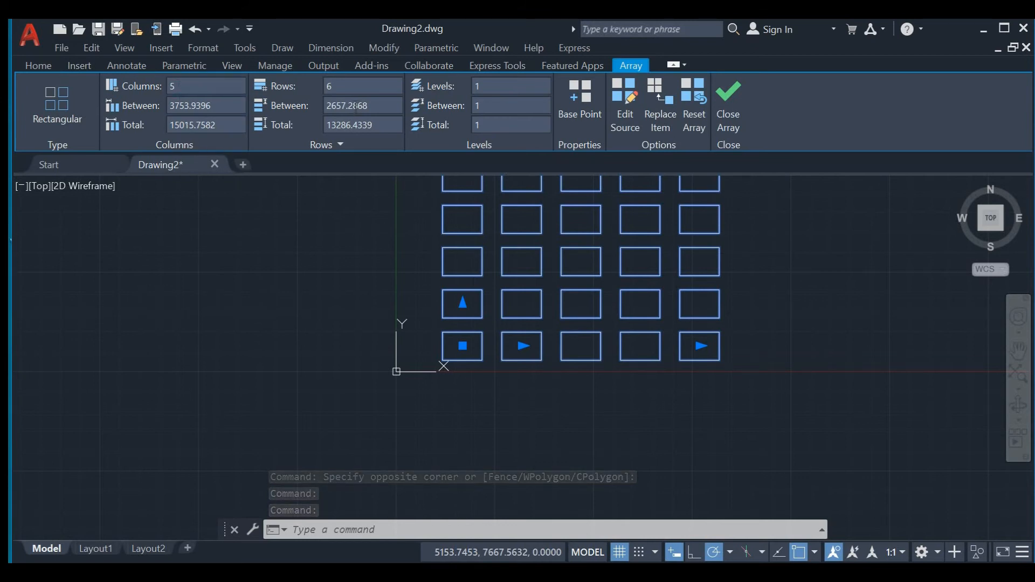
pyautogui.click(738, 87)
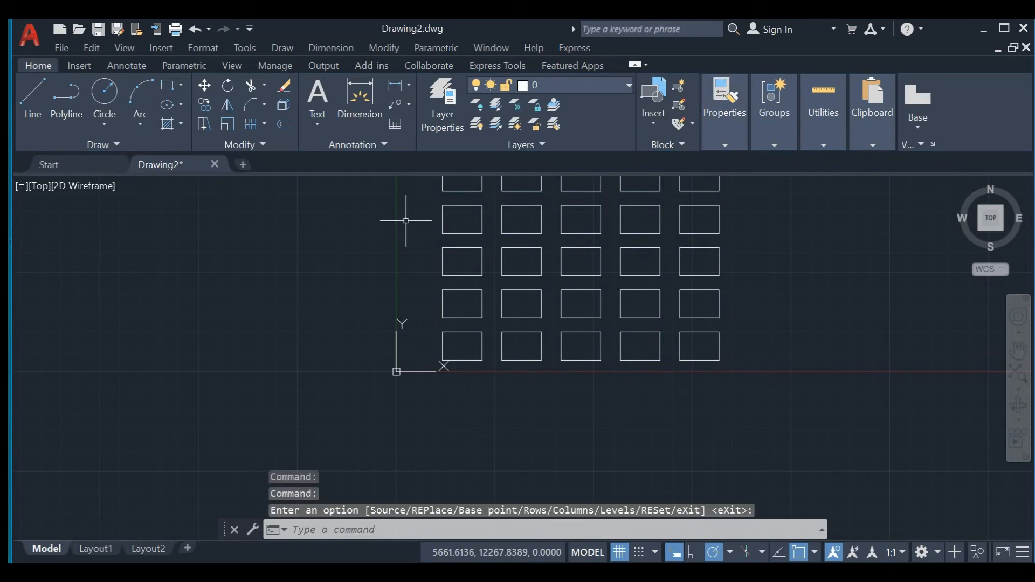
# Erase all objects in the drawing and start the Path Array command
pyautogui.scroll(-5, 428, 282)
pyautogui.scroll(1, 515, 248)
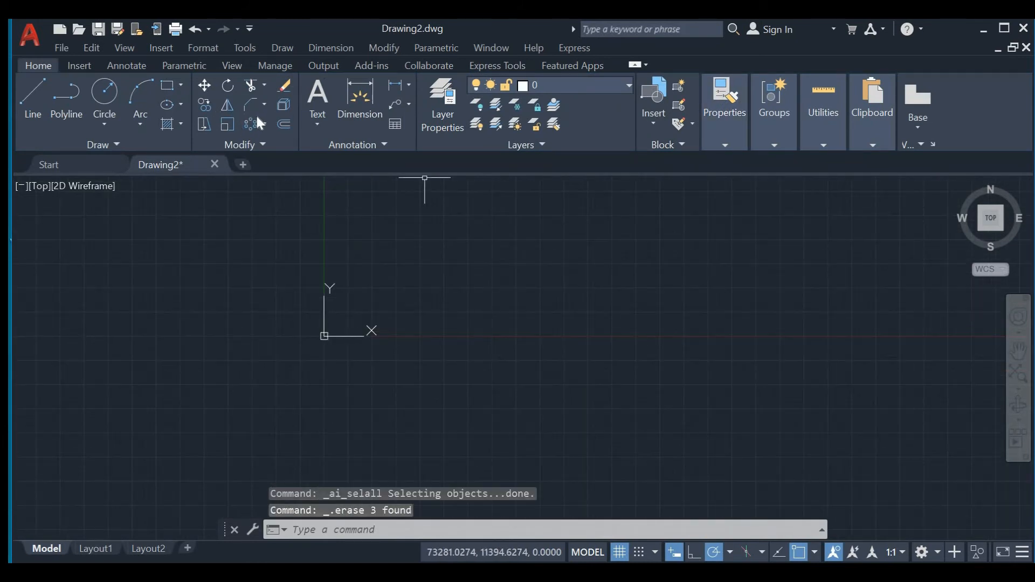
pyautogui.click(257, 121)
pyautogui.click(315, 186)
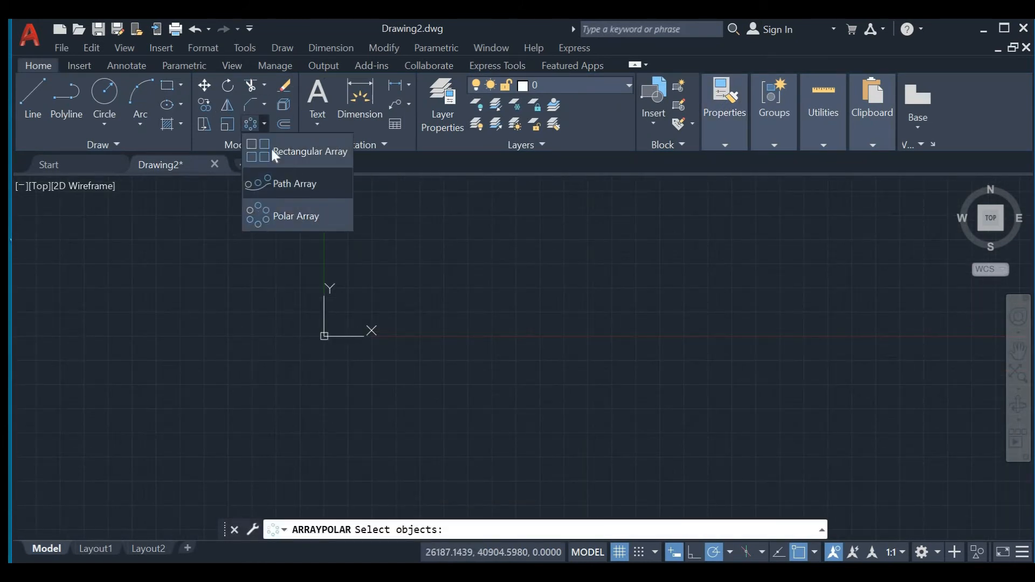
# Draw an open wavy spline that starts up and left of the origin and descends to the lower right
pyautogui.click(147, 91)
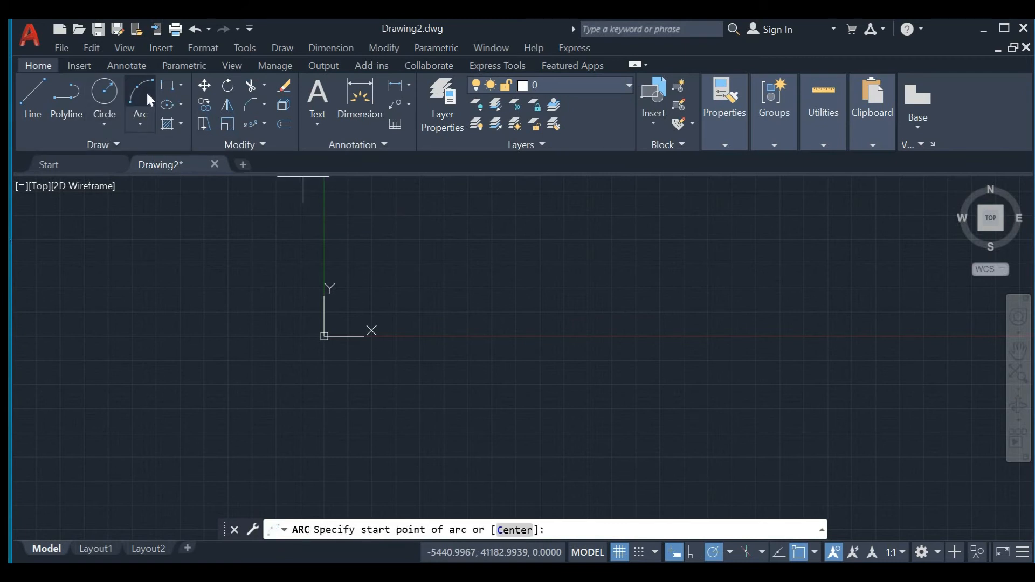
pyautogui.click(372, 258)
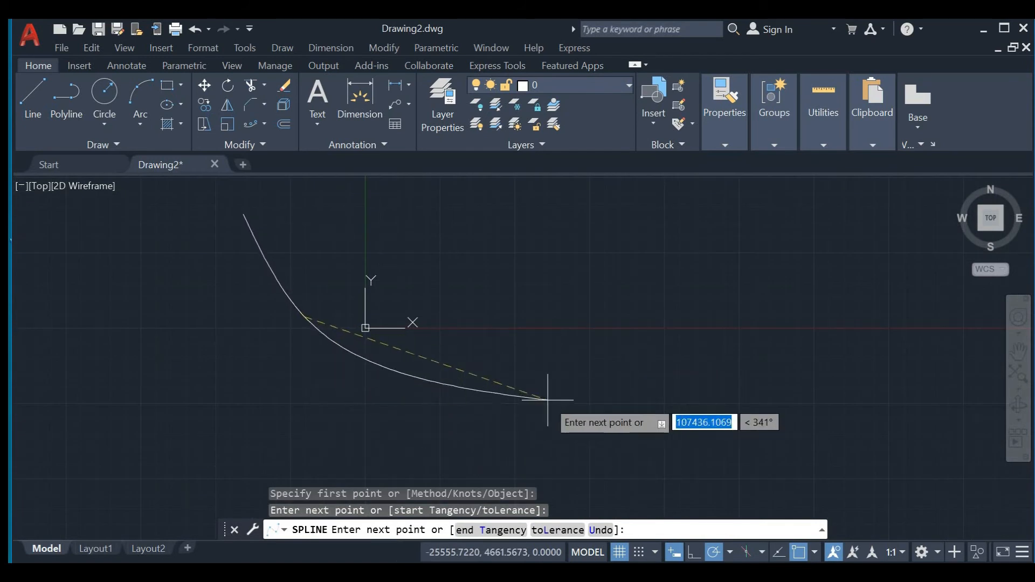
pyautogui.click(524, 373)
pyautogui.click(734, 470)
pyautogui.moveTo(734, 470); pyautogui.dragTo(667, 394, button='middle')
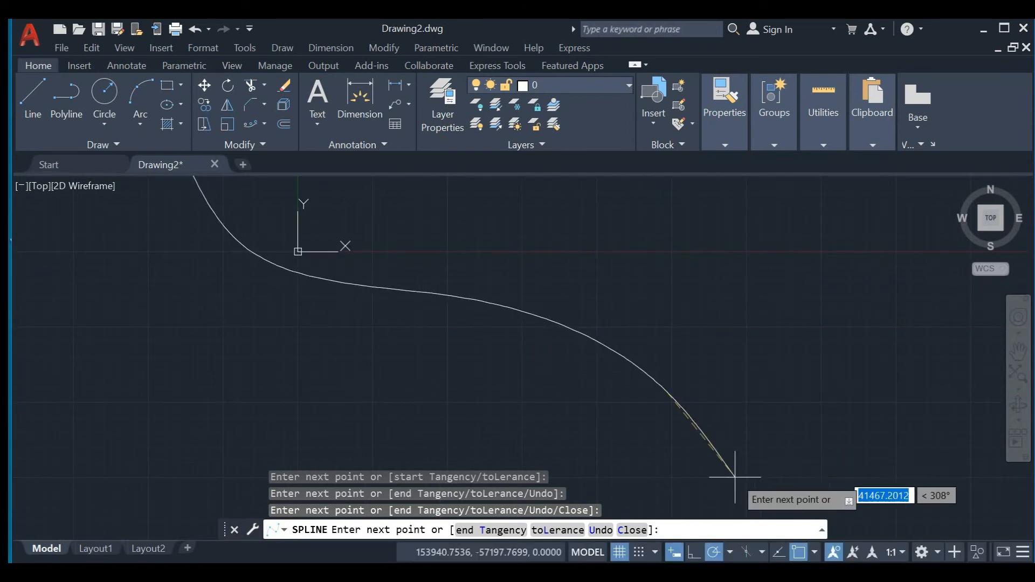
pyautogui.click(779, 464)
pyautogui.press('Return')
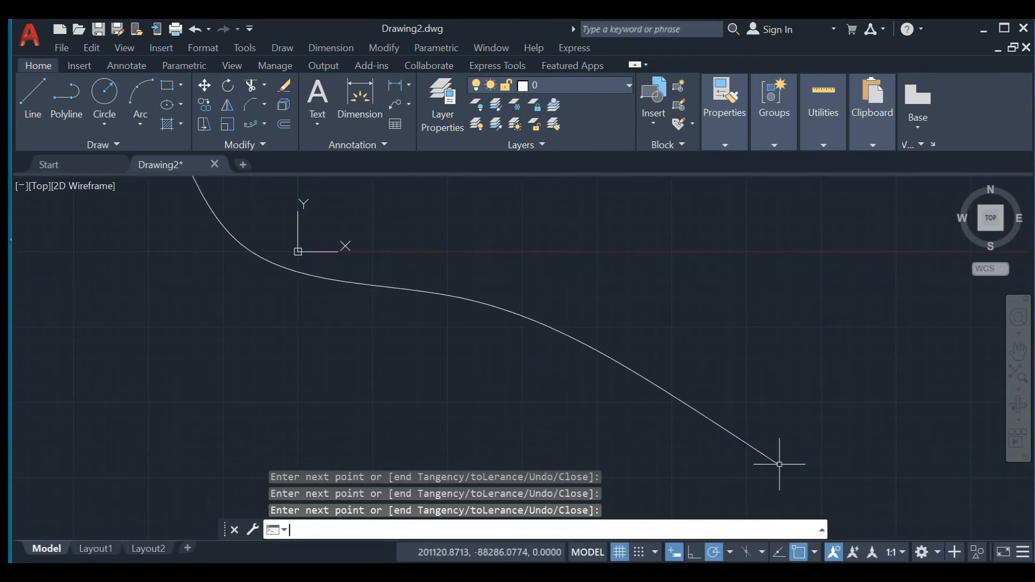
pyautogui.scroll(-3, 518, 382)
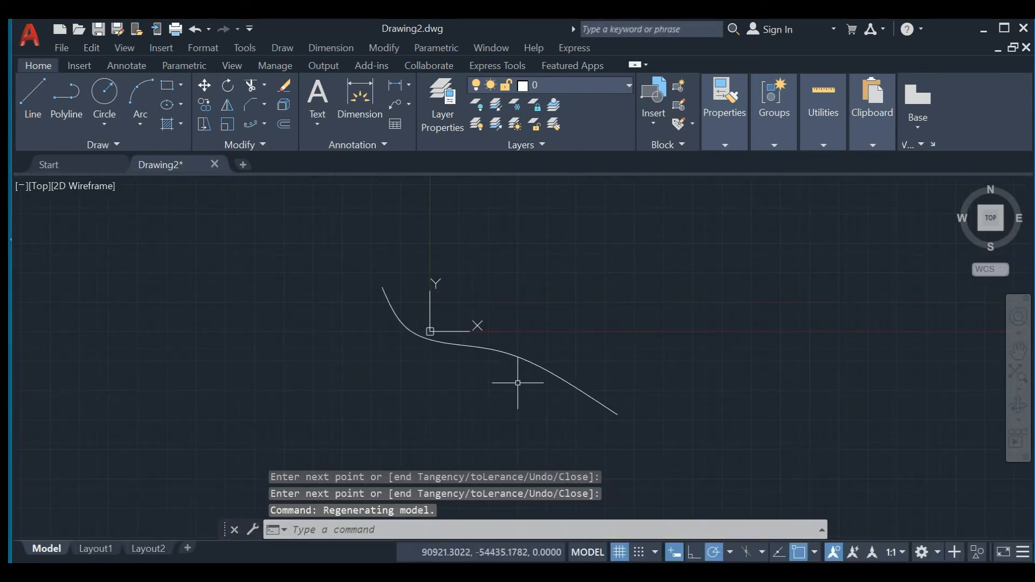
# Draw a small circle centred on the upper end of the spline
pyautogui.click(105, 100)
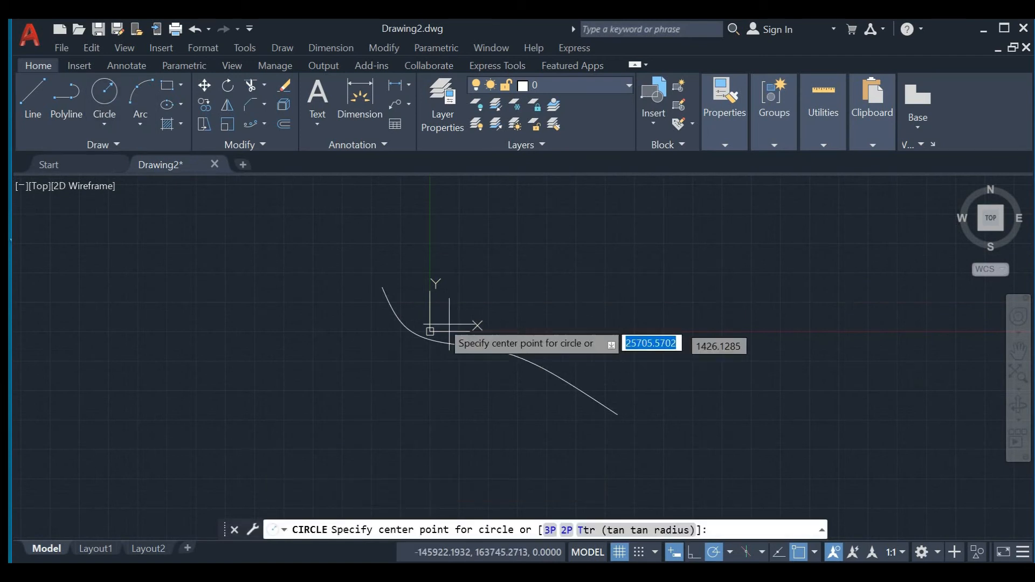
pyautogui.click(382, 287)
pyautogui.click(389, 302)
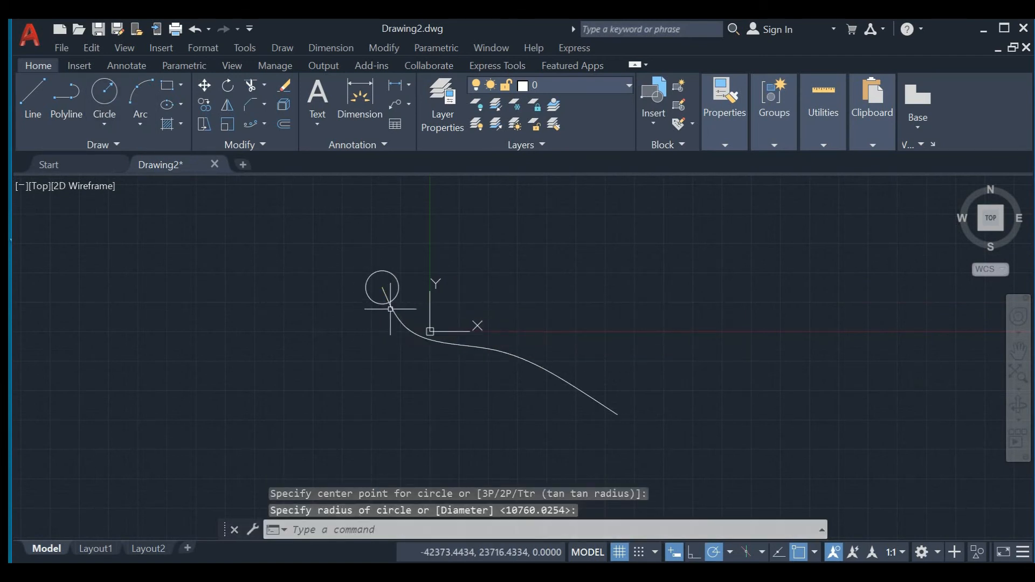
pyautogui.press('Escape')
pyautogui.press('Escape')
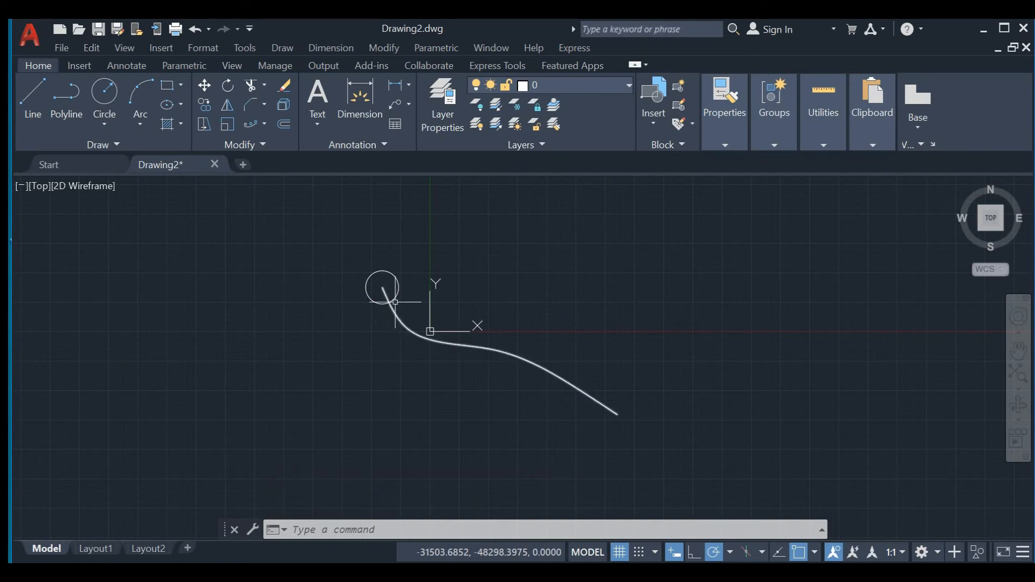
# Array the small circle along the wavy spline with Path Array
pyautogui.moveTo(395, 300)
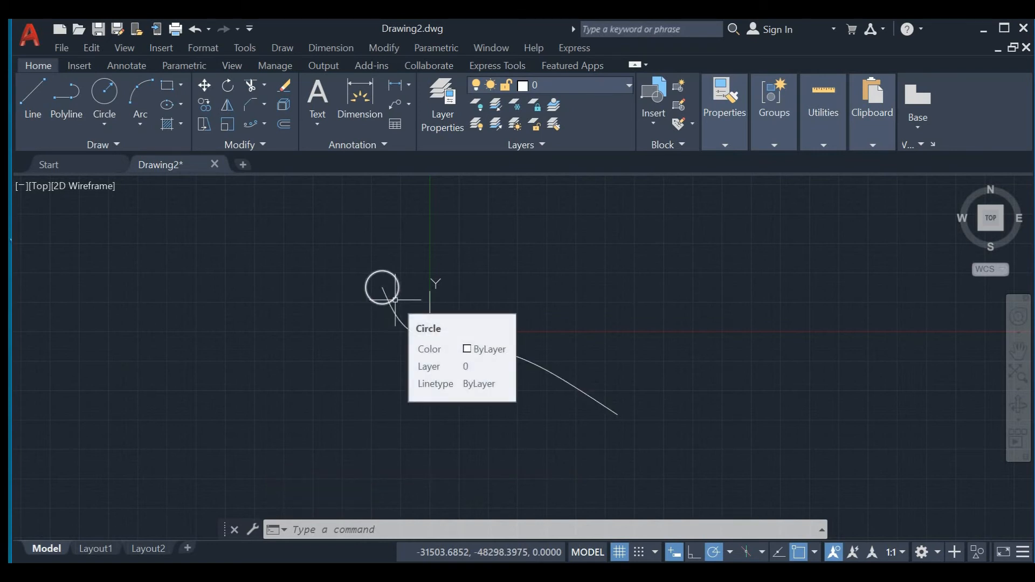
pyautogui.click(254, 122)
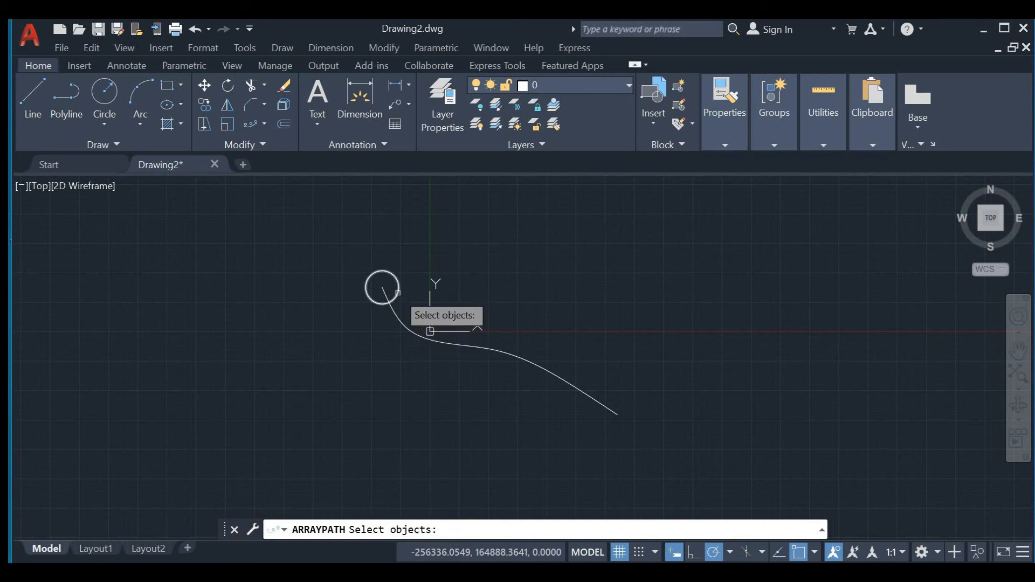
pyautogui.click(397, 296)
pyautogui.press('Return')
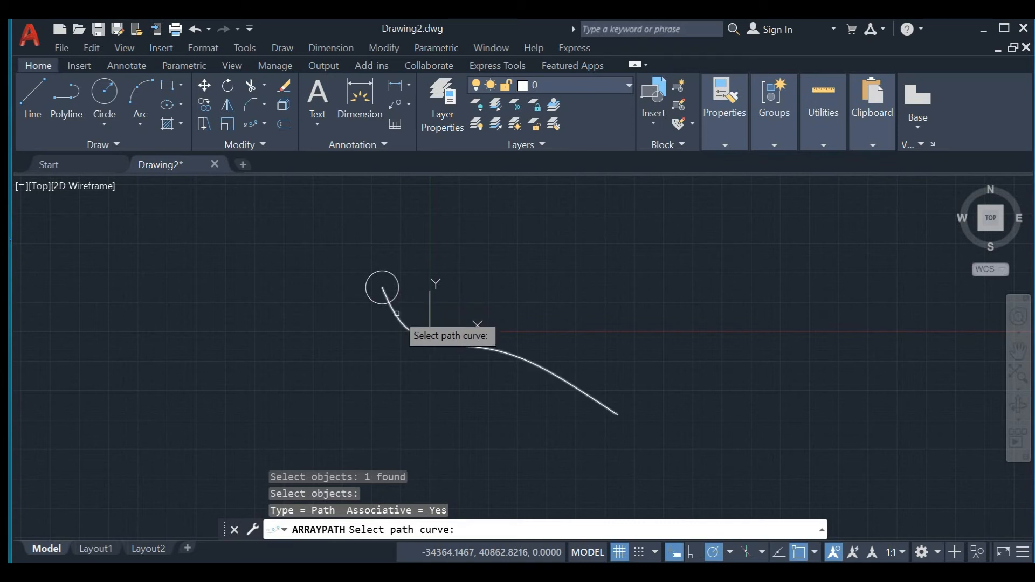
pyautogui.click(429, 340)
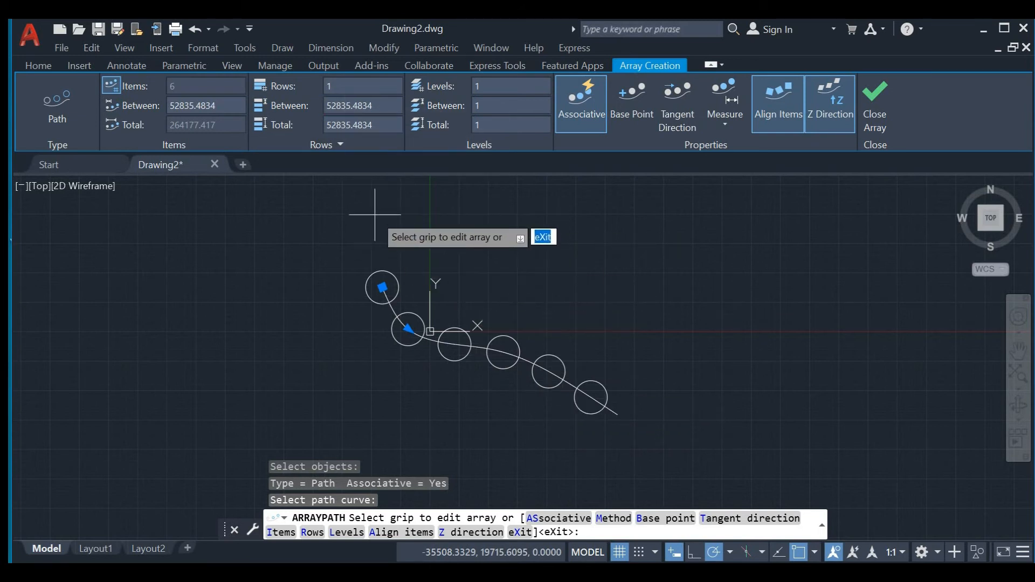
# Set the spacing between the path array's rows to 5283 and finish the array
pyautogui.click(375, 105)
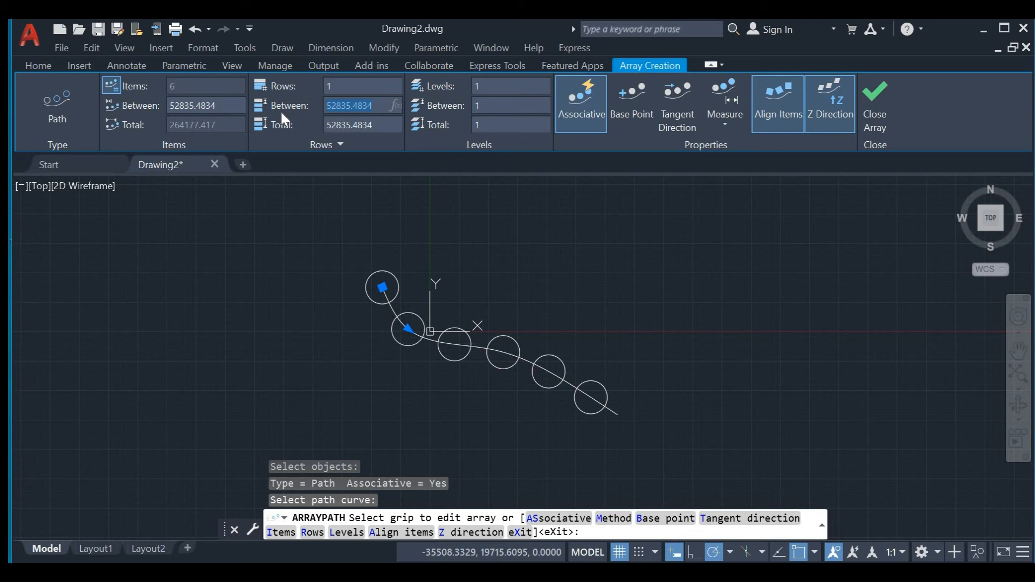
pyautogui.write('5')
pyautogui.write('283')
pyautogui.press('Return')
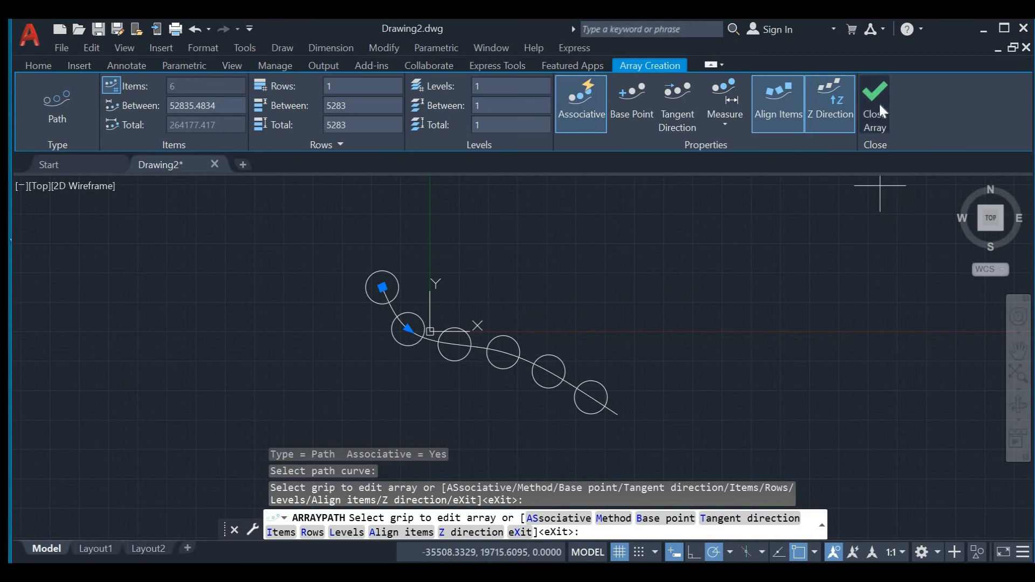
pyautogui.click(879, 108)
# Draw a large circle in the empty area to the left of the path array
pyautogui.scroll(-2, 804, 208)
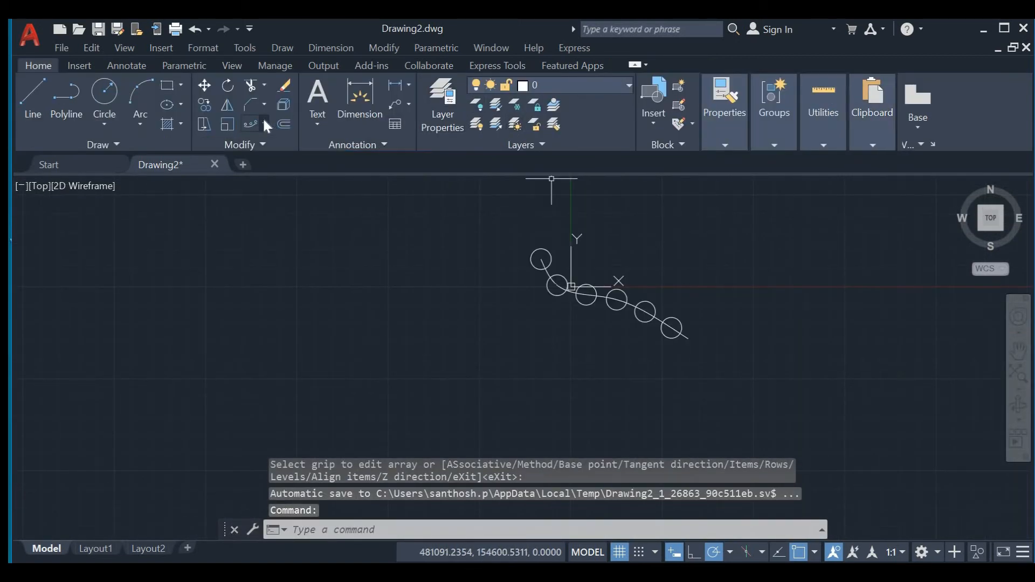
pyautogui.click(266, 124)
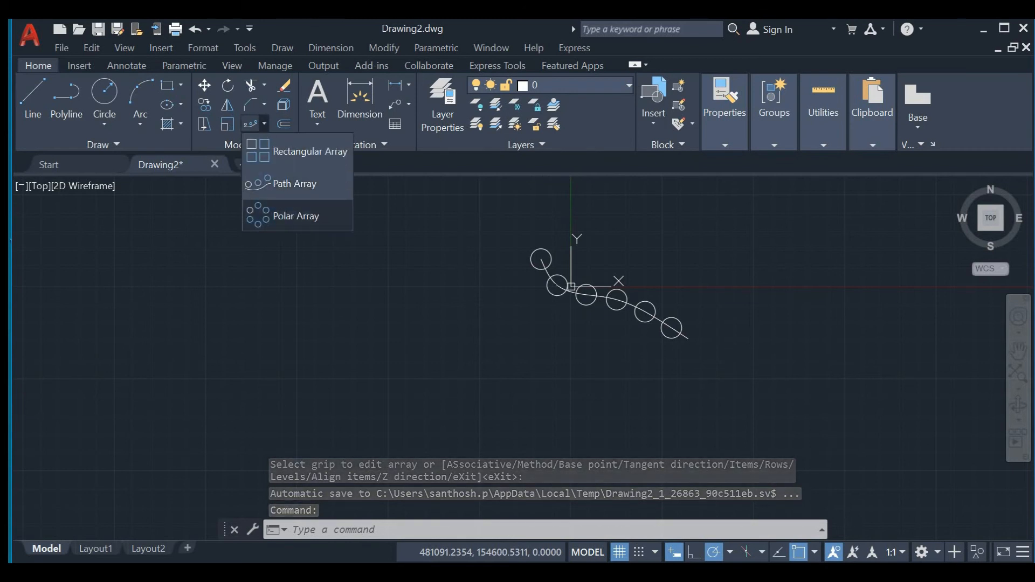
pyautogui.click(299, 217)
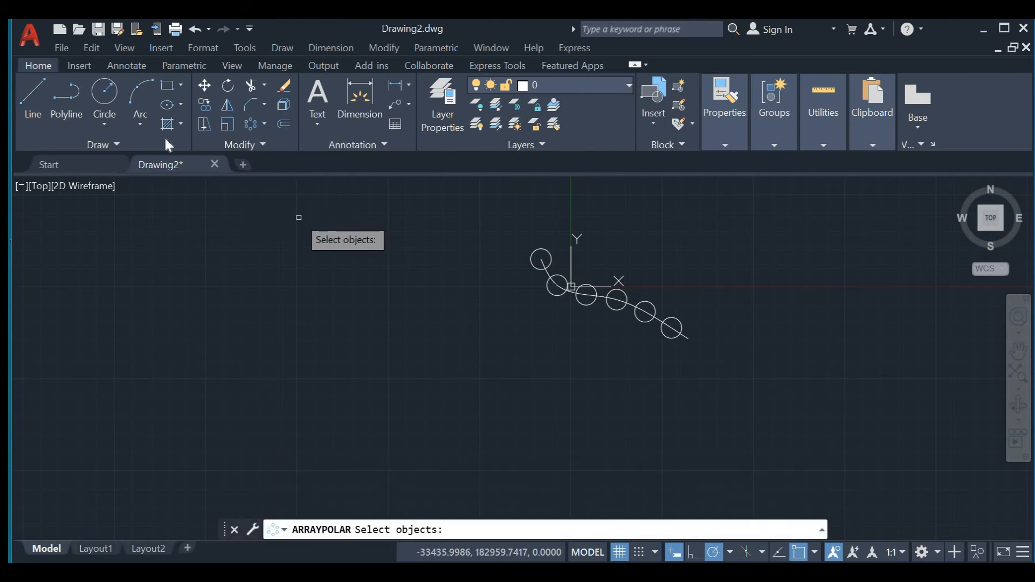
pyautogui.click(108, 91)
pyautogui.click(271, 273)
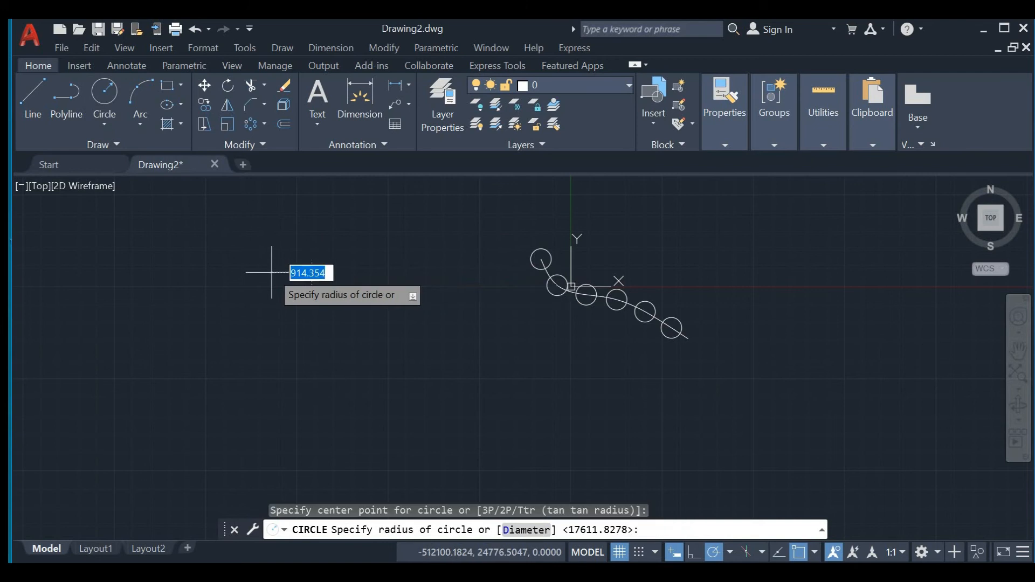
pyautogui.click(372, 383)
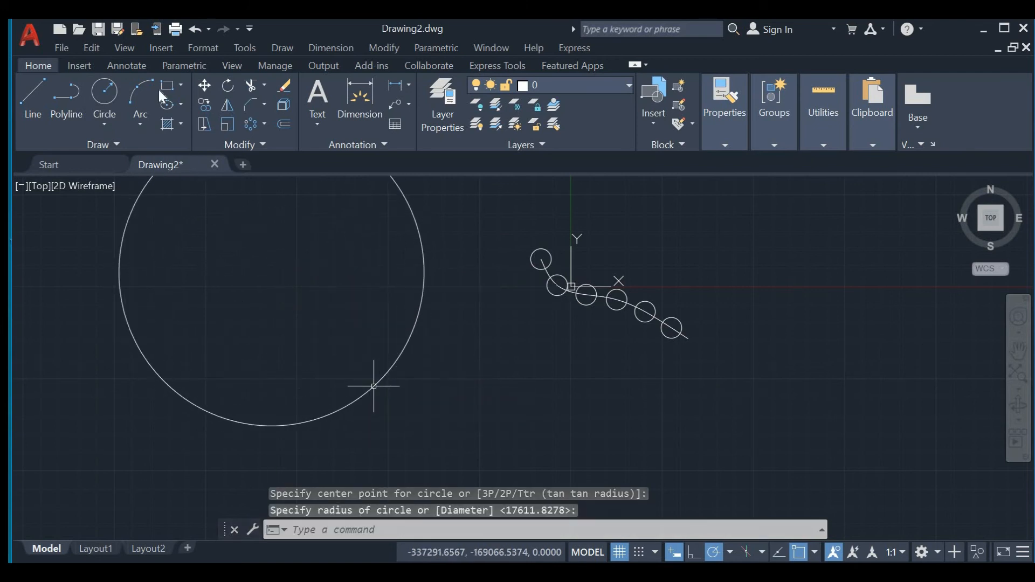
pyautogui.click(108, 95)
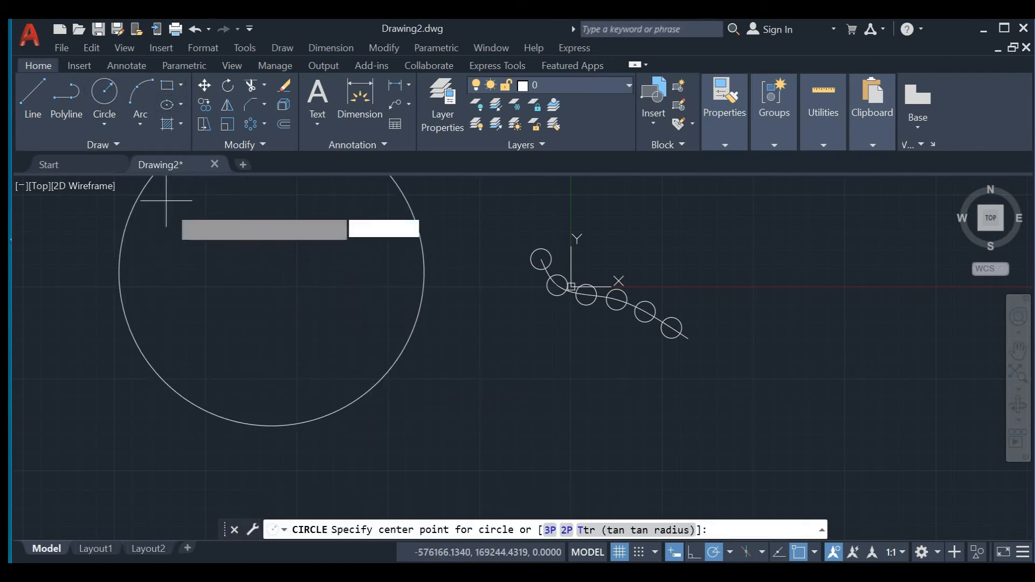
pyautogui.click(181, 88)
pyautogui.click(206, 111)
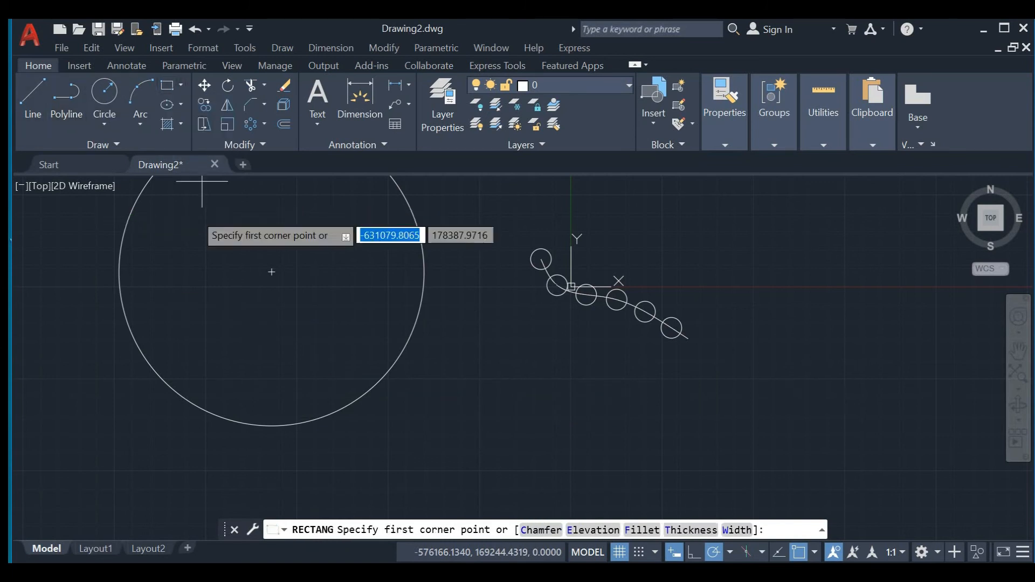
pyautogui.click(272, 427)
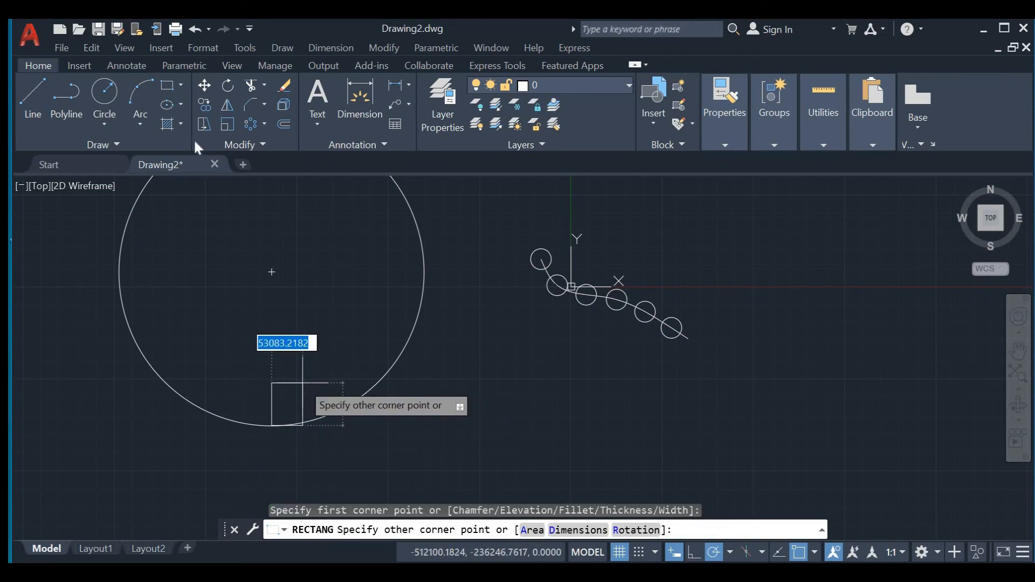
pyautogui.press('Escape')
# Draw a small horizontal rectangle straddling the lowest part of the large circle
pyautogui.press('Return')
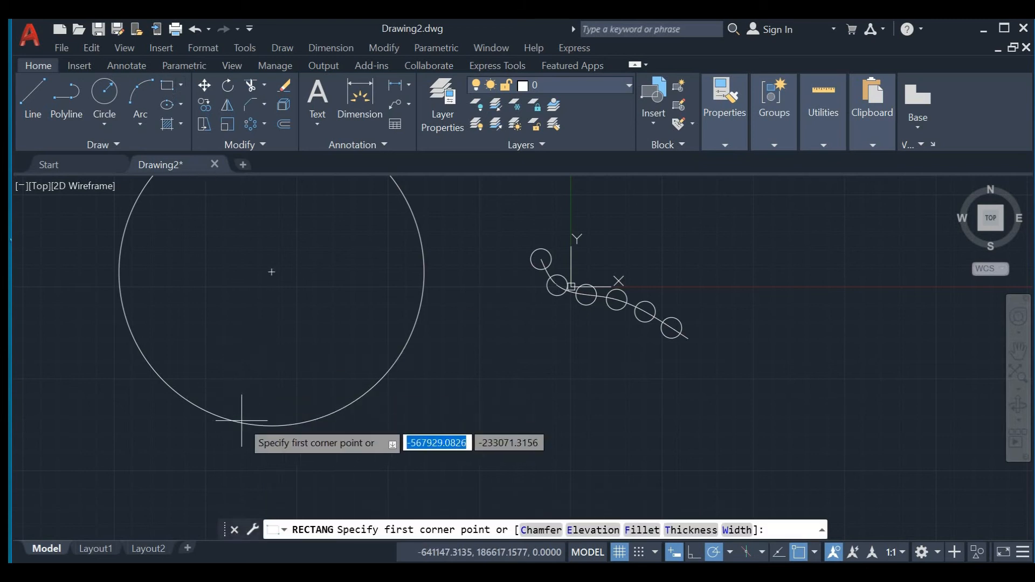
pyautogui.click(254, 407)
pyautogui.click(316, 442)
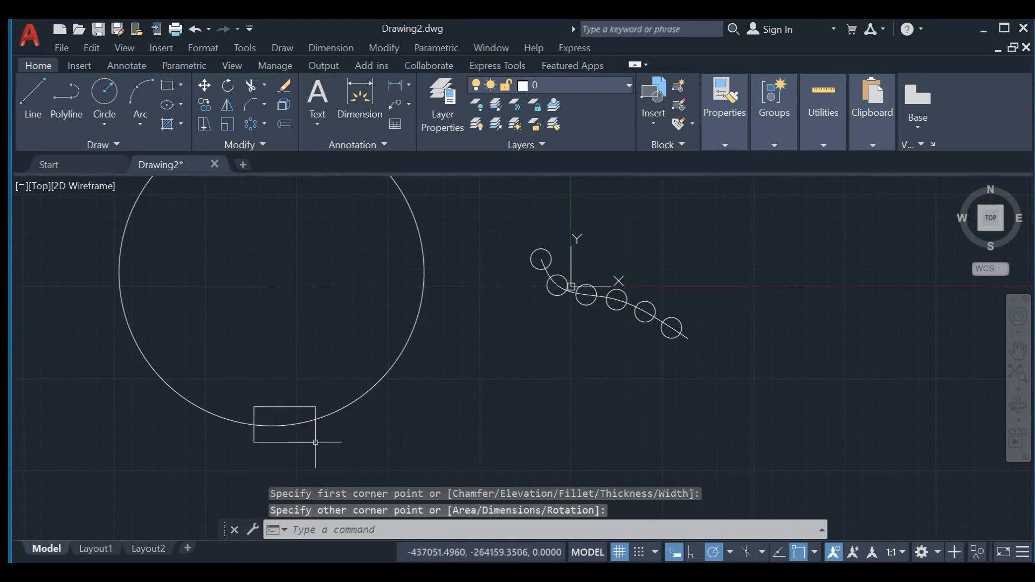
pyautogui.press('Escape')
pyautogui.press('Escape')
# Array the small rectangle around the large circle's centre with Polar Array
pyautogui.scroll(-2, 354, 372)
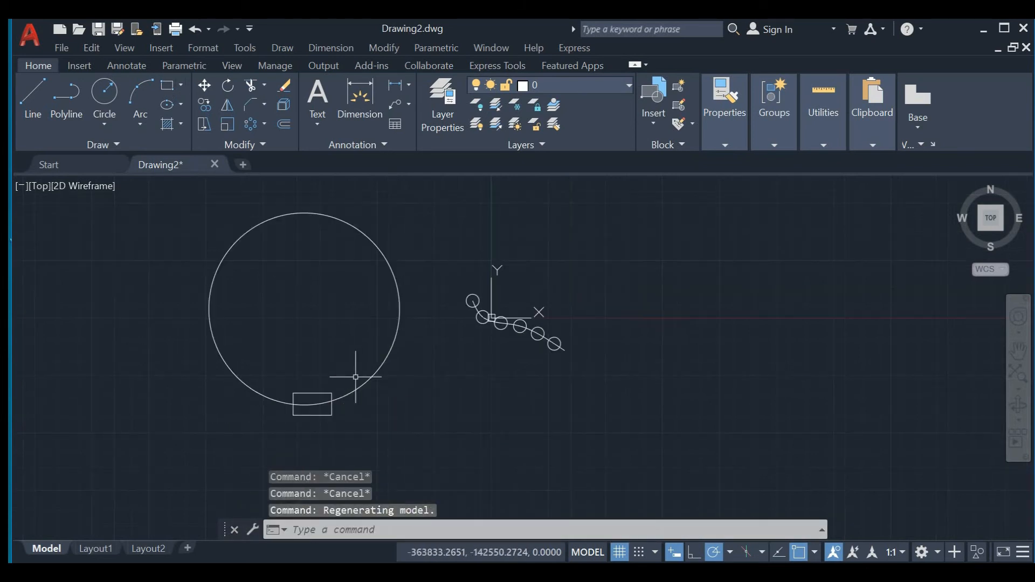
pyautogui.click(251, 127)
pyautogui.click(248, 122)
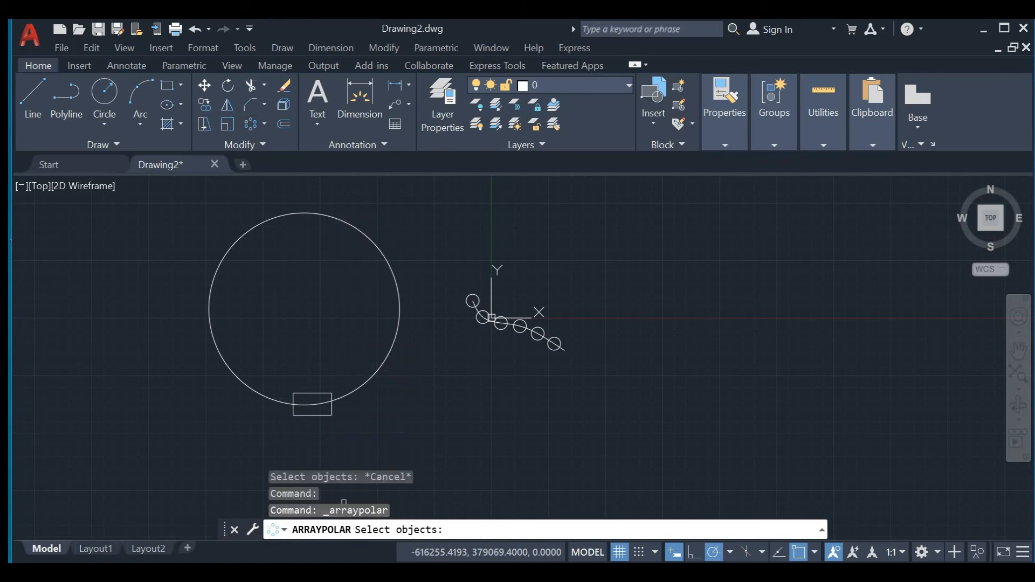
pyautogui.click(329, 417)
pyautogui.press('Return')
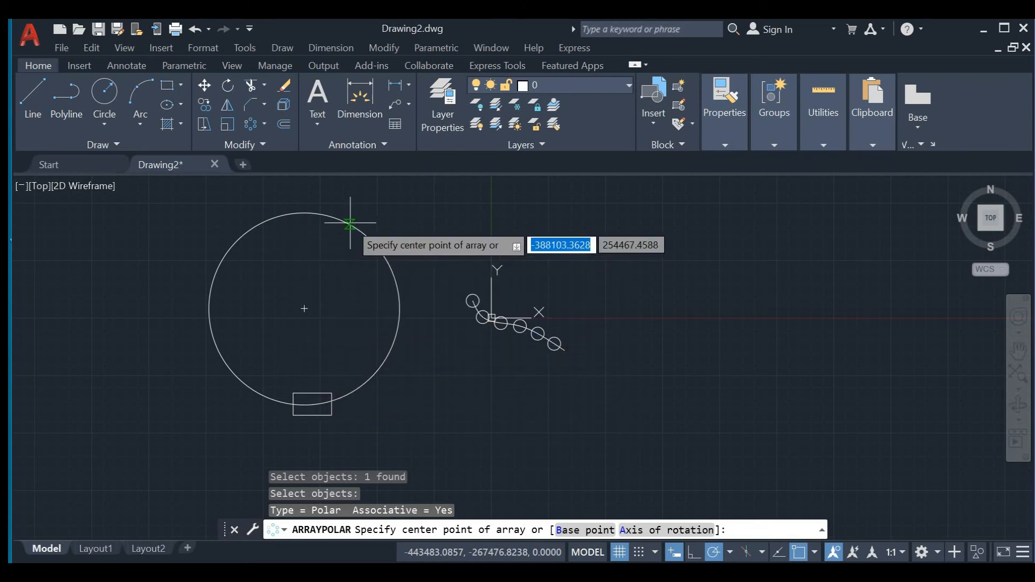
pyautogui.click(304, 308)
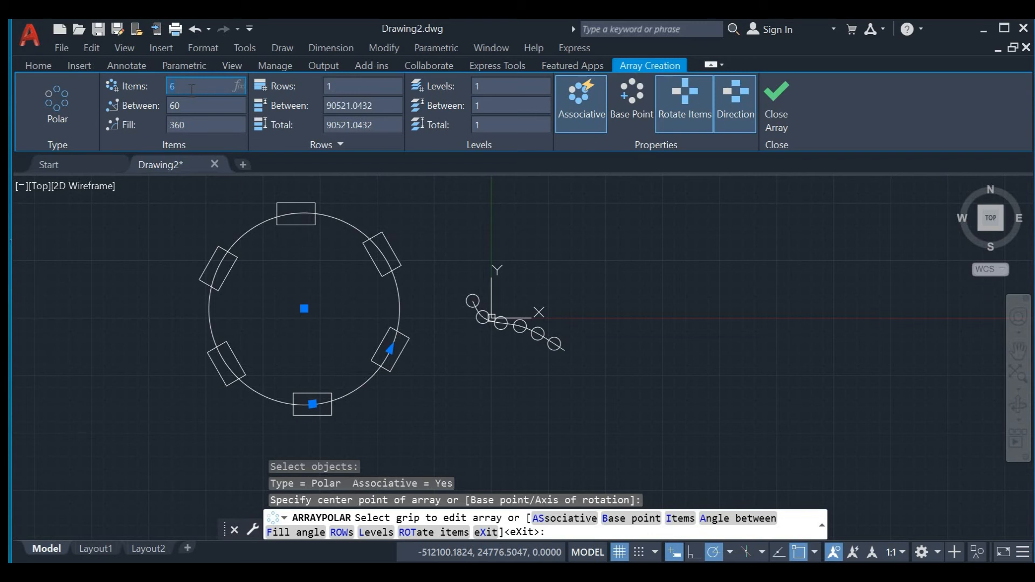
# Set the polar array to 8 items in 2 rows and finish the array
pyautogui.press('Return')
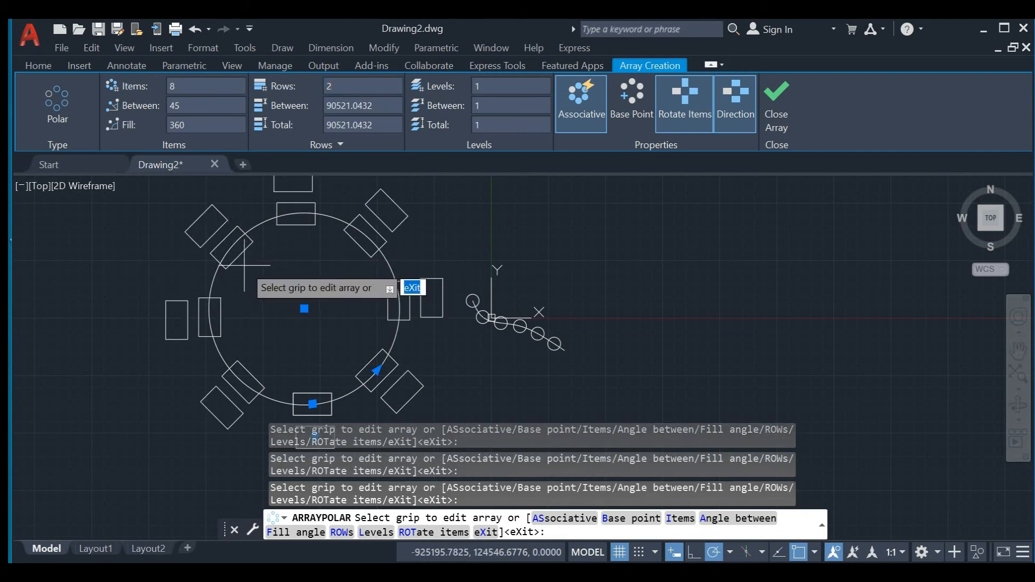
pyautogui.scroll(-4, 254, 273)
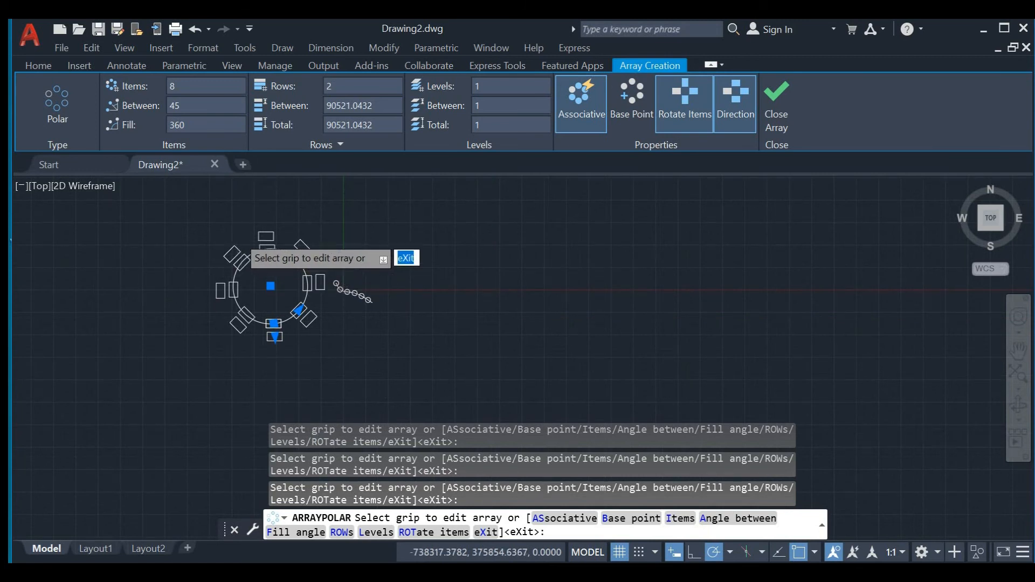
pyautogui.scroll(2, 242, 226)
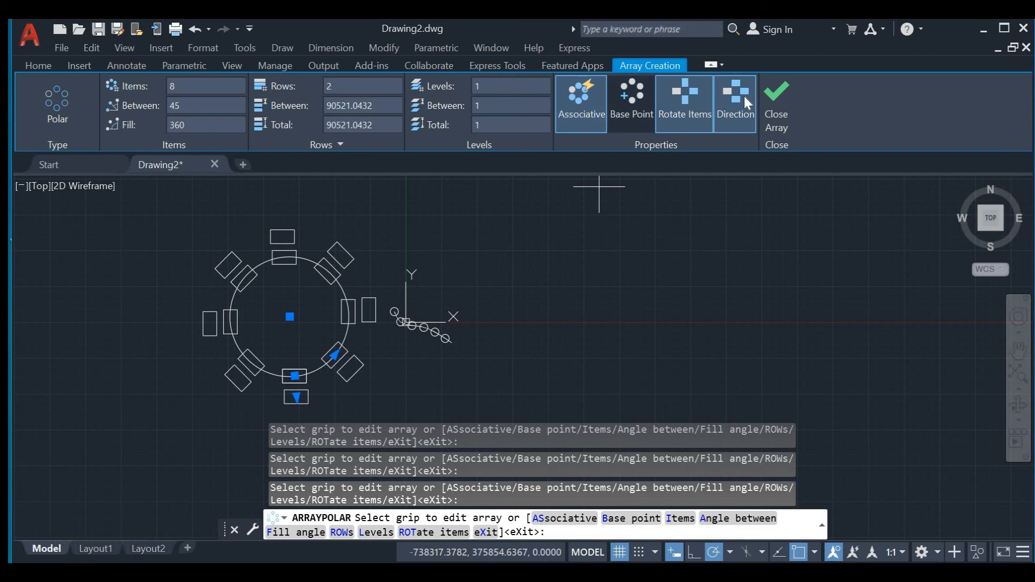
pyautogui.click(774, 100)
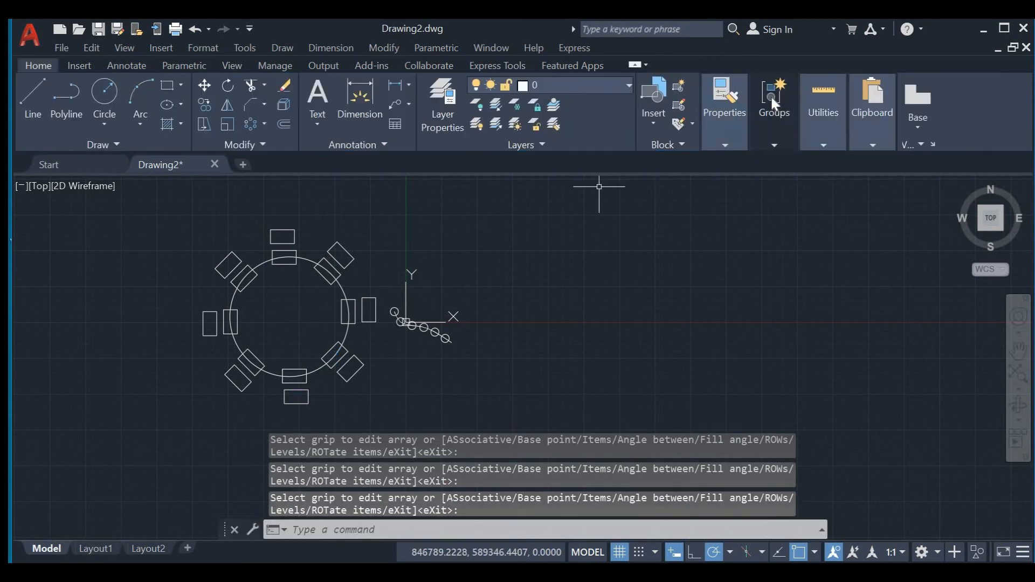
pyautogui.moveTo(771, 95)
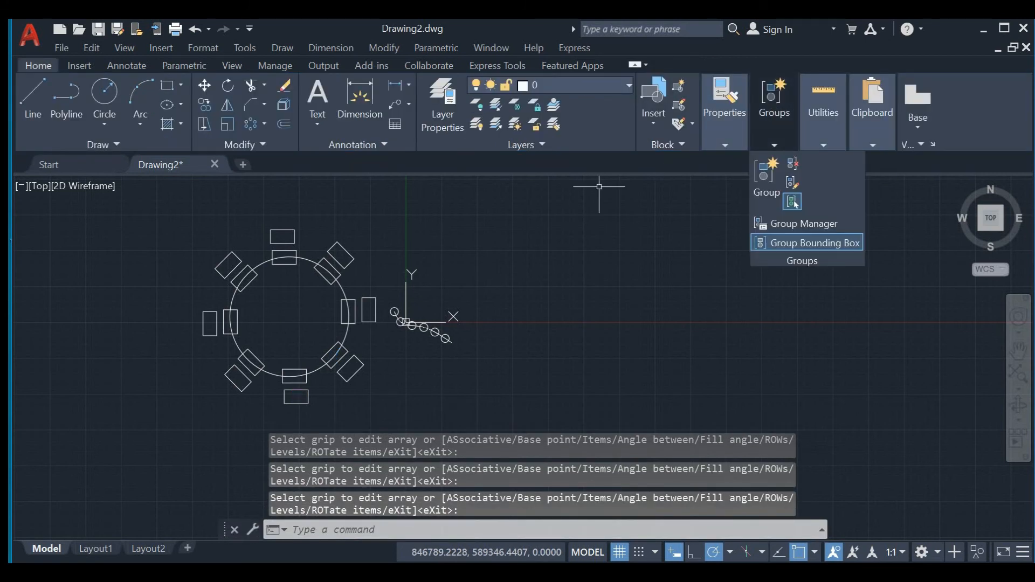
pyautogui.click(262, 127)
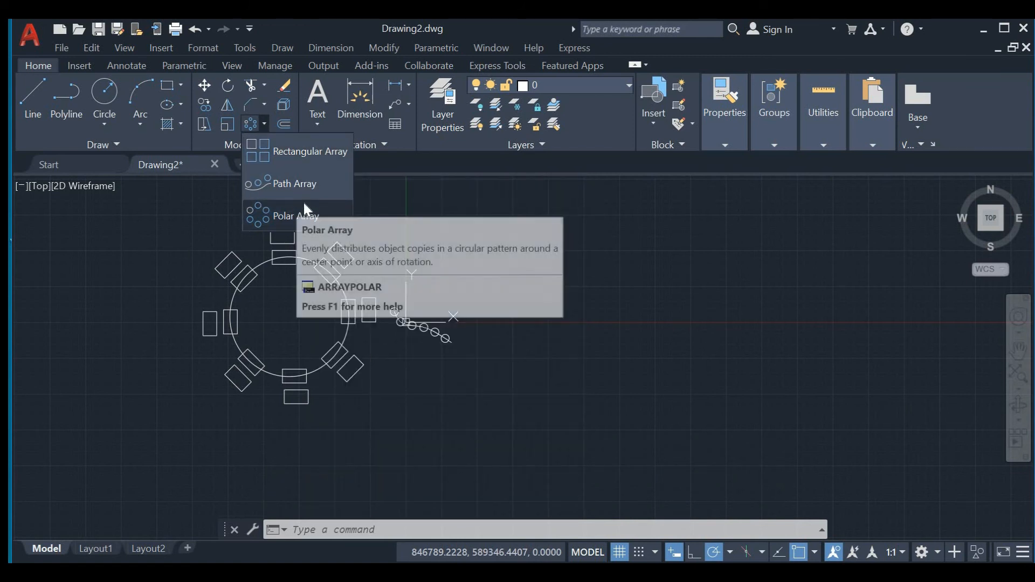
pyautogui.click(208, 275)
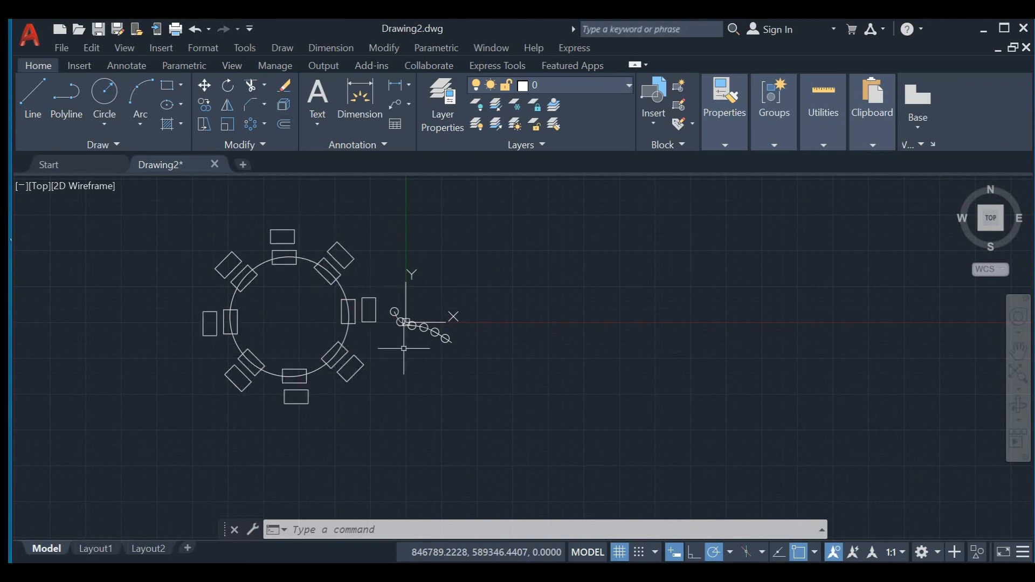
# Offset the large circle using the Through option with a value of 200
pyautogui.click(289, 122)
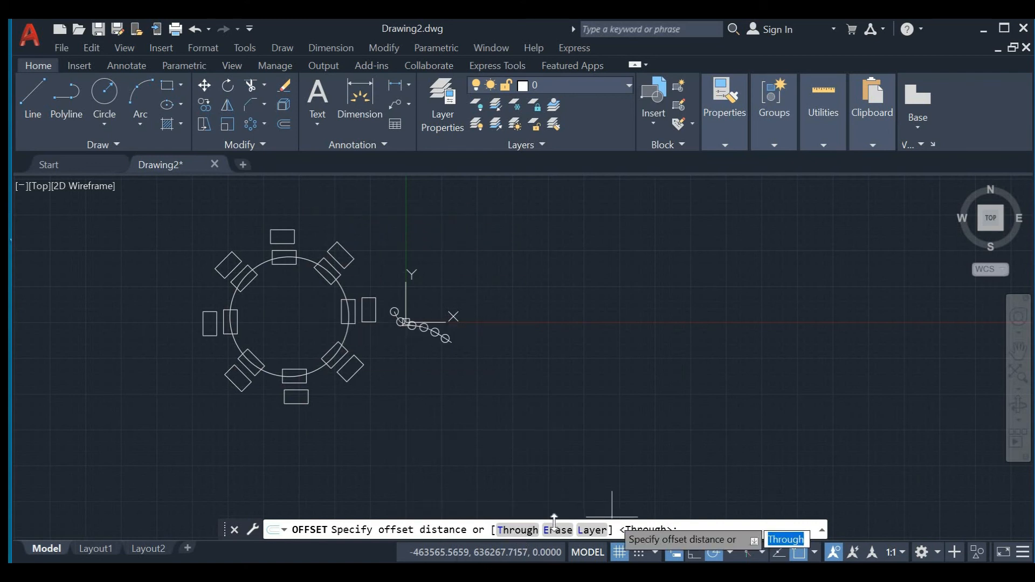
pyautogui.click(518, 531)
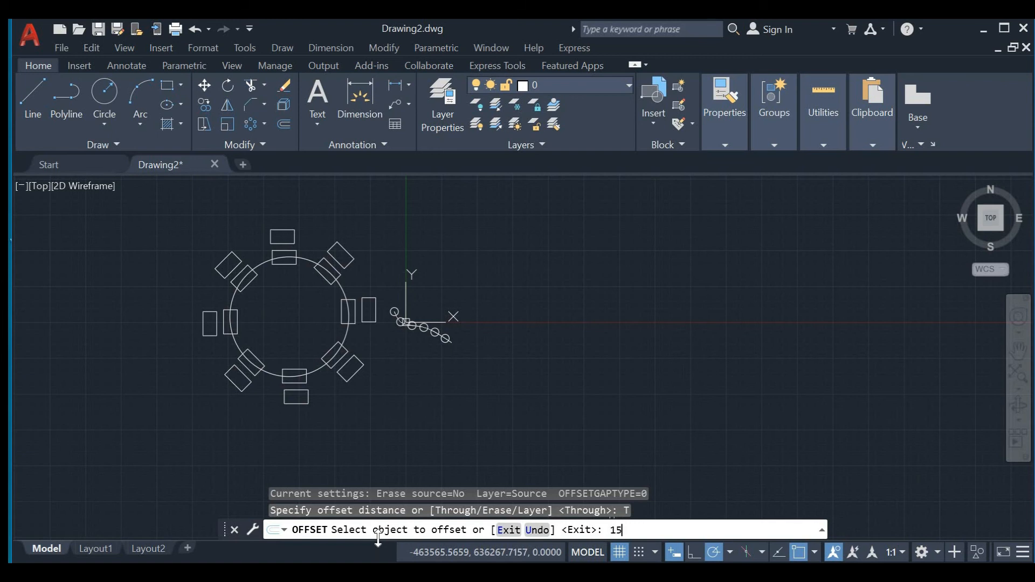
pyautogui.write('15')
pyautogui.press('Return')
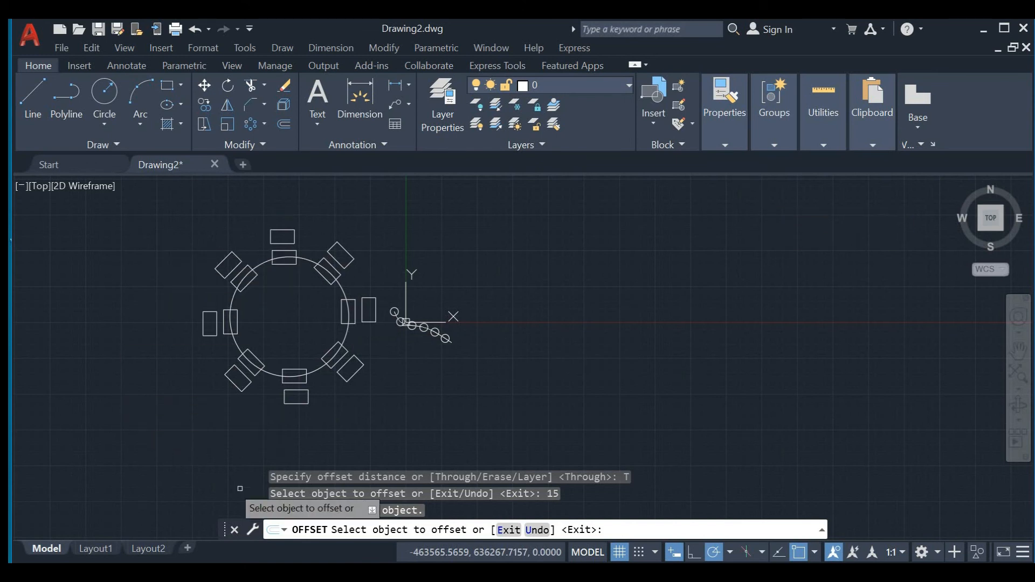
pyautogui.click(343, 291)
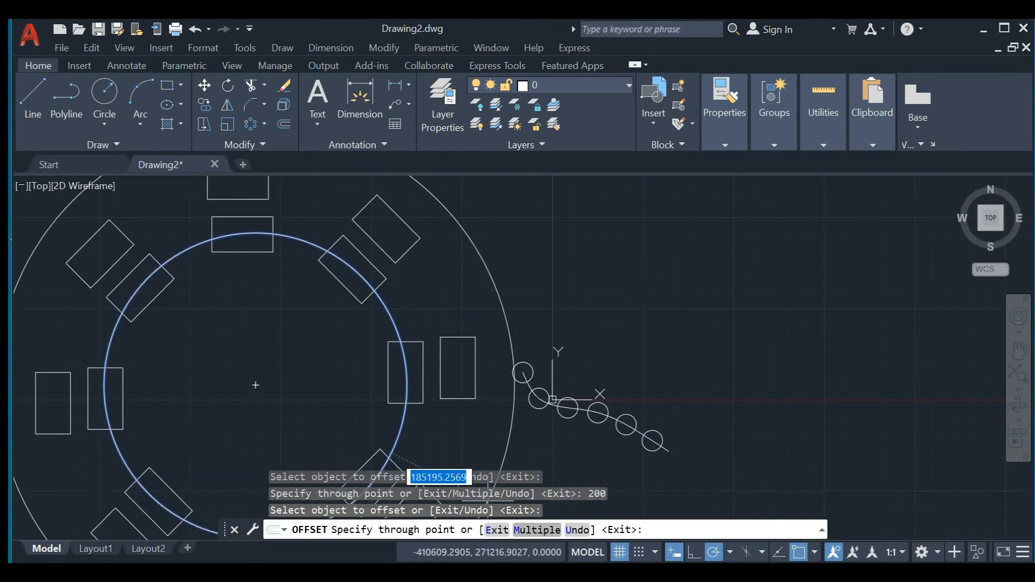
# Offset the large circle inward to about half its radius and outward to just inside the outer ring of rectangles
pyautogui.click(332, 364)
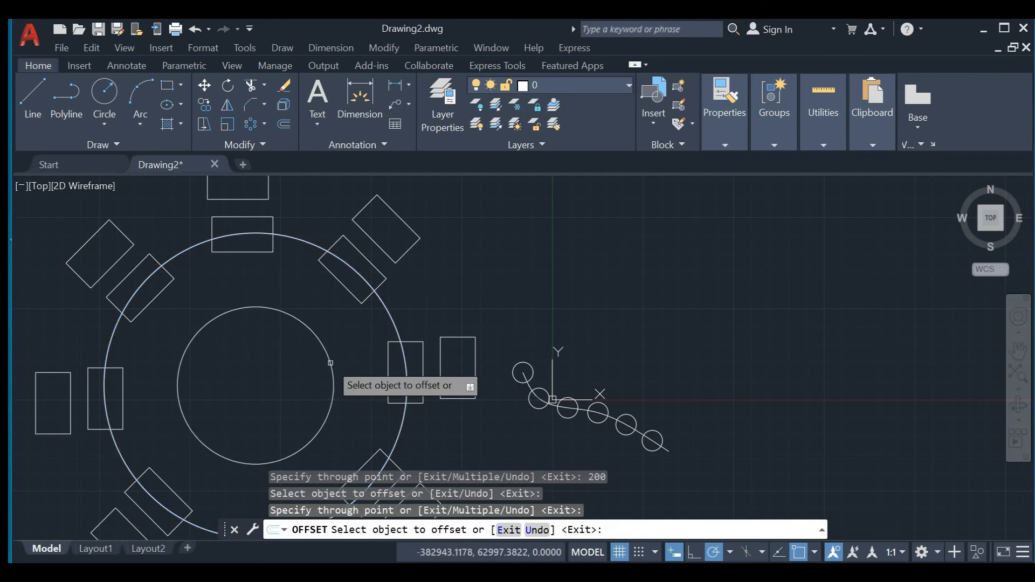
pyautogui.click(296, 238)
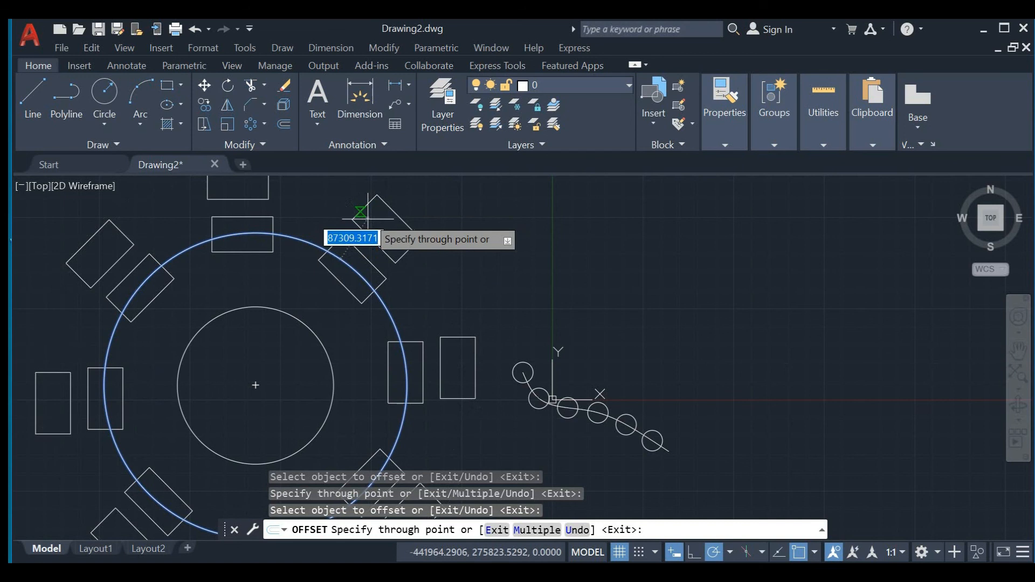
pyautogui.click(358, 236)
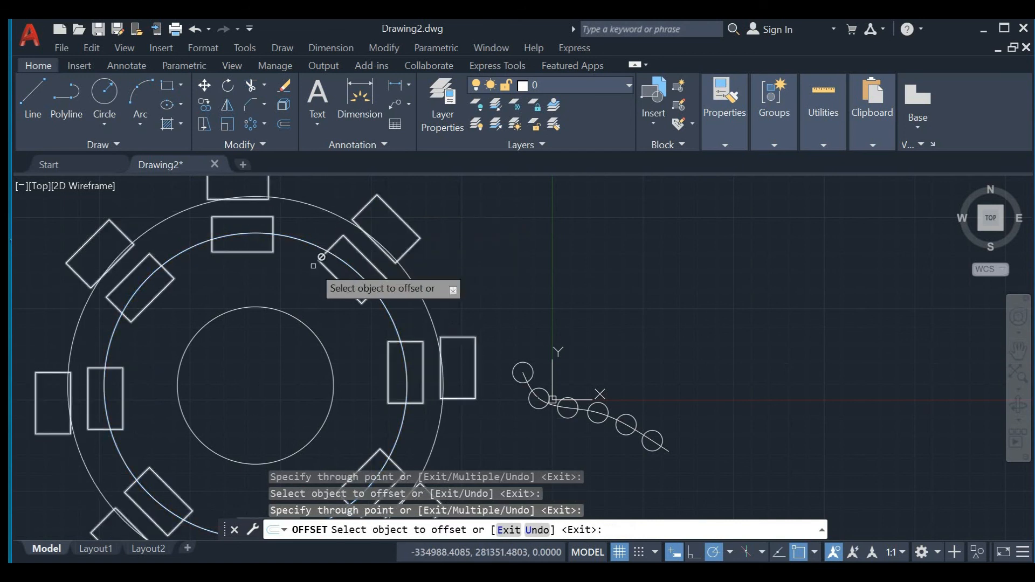
pyautogui.scroll(-3, 337, 224)
pyautogui.moveTo(464, 246)
pyautogui.mouseDown(button='middle')
pyautogui.moveTo(379, 219)
pyautogui.moveTo(285, 156)
pyautogui.mouseUp(button='middle')
pyautogui.click(104, 95)
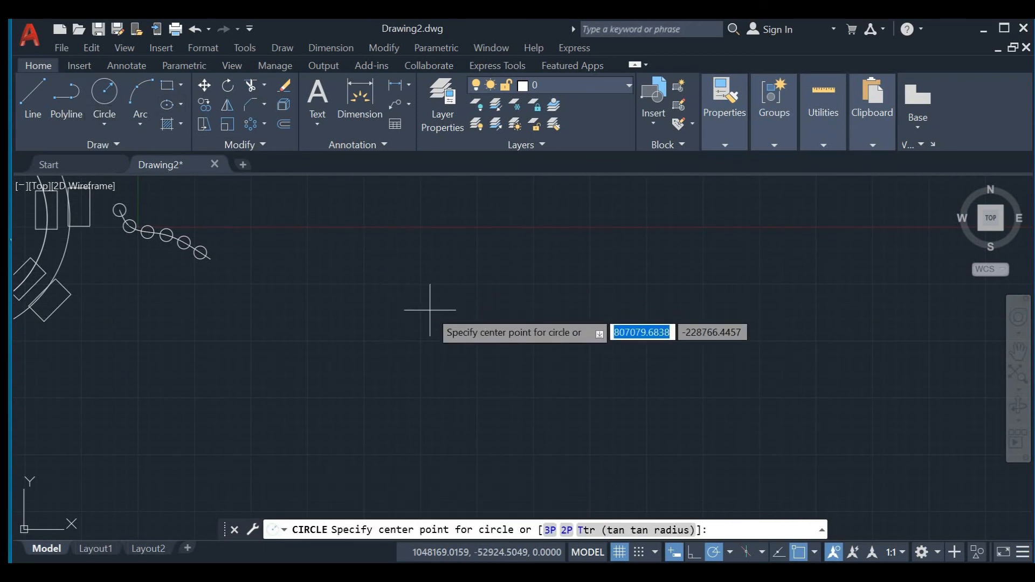
pyautogui.press('Escape')
pyautogui.moveTo(451, 318); pyautogui.dragTo(243, 281, button='middle')
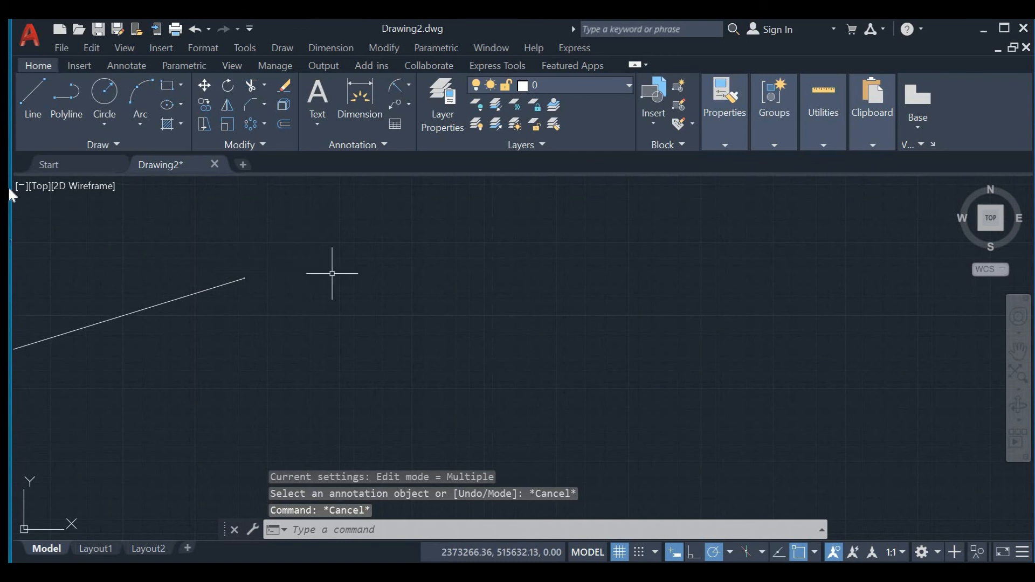
pyautogui.moveTo(313, 270); pyautogui.dragTo(68, 194, button='middle')
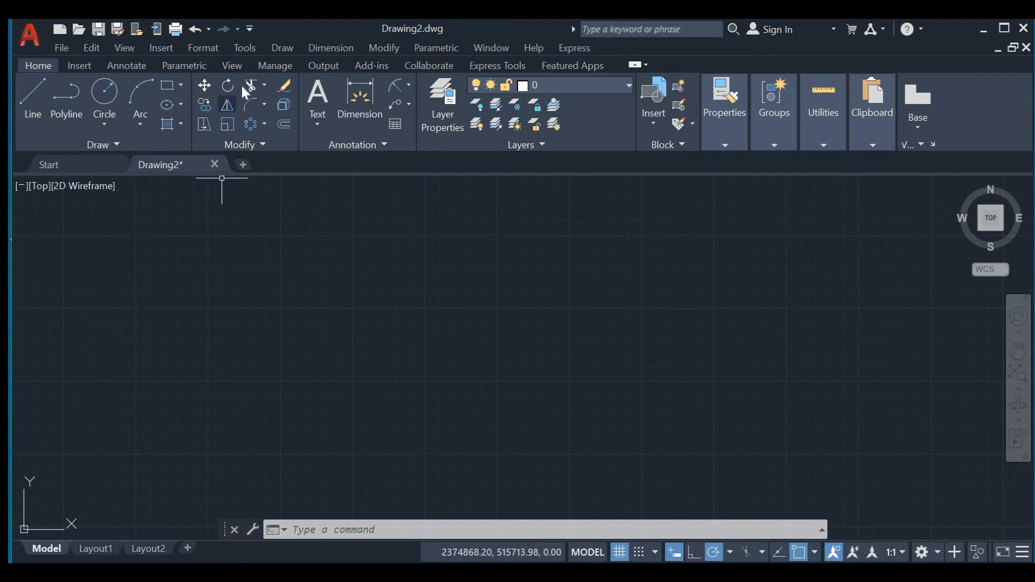
pyautogui.click(268, 86)
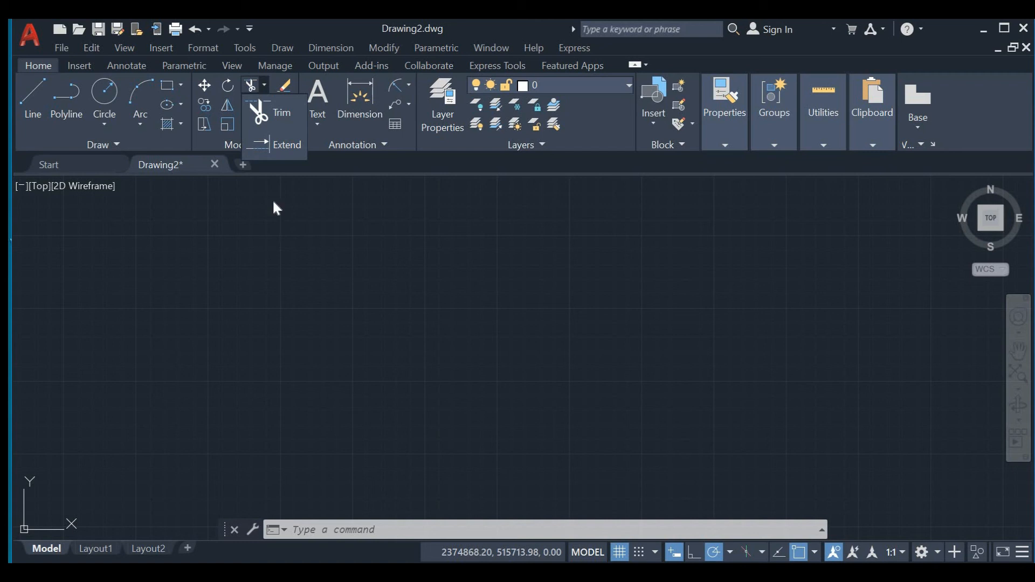
pyautogui.click(326, 266)
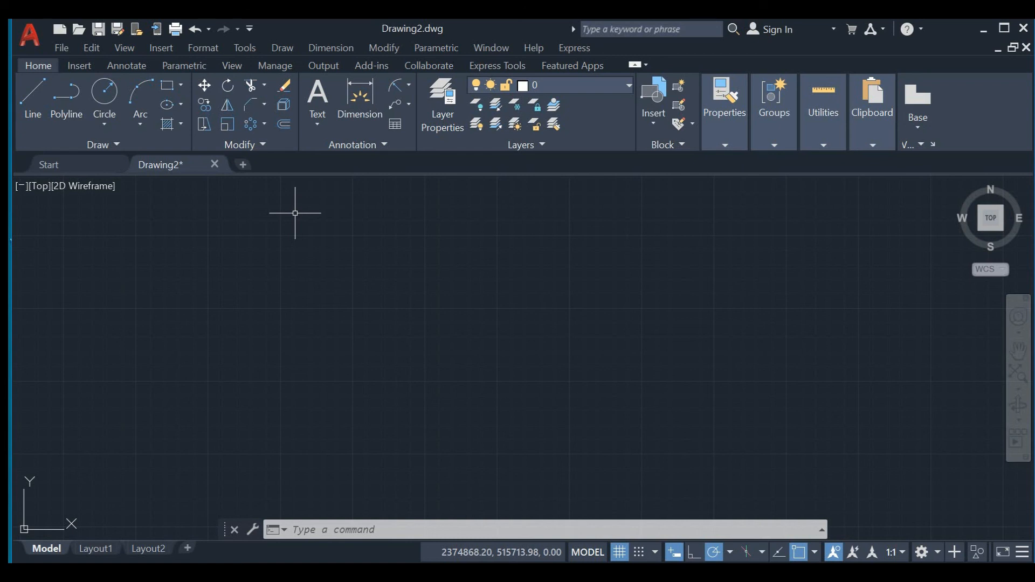
pyautogui.click(264, 105)
pyautogui.click(203, 125)
pyautogui.click(214, 204)
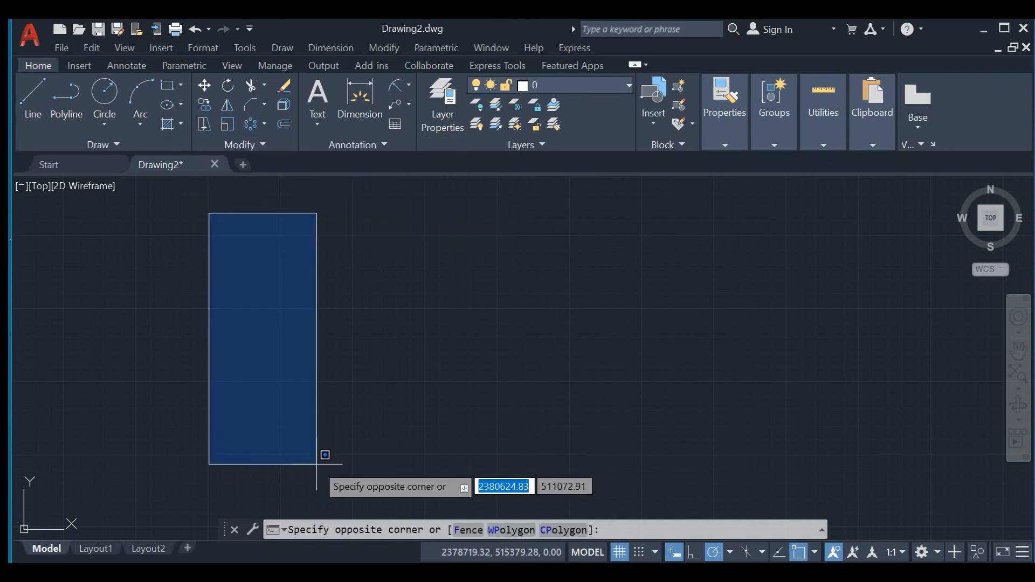
pyautogui.press('Escape')
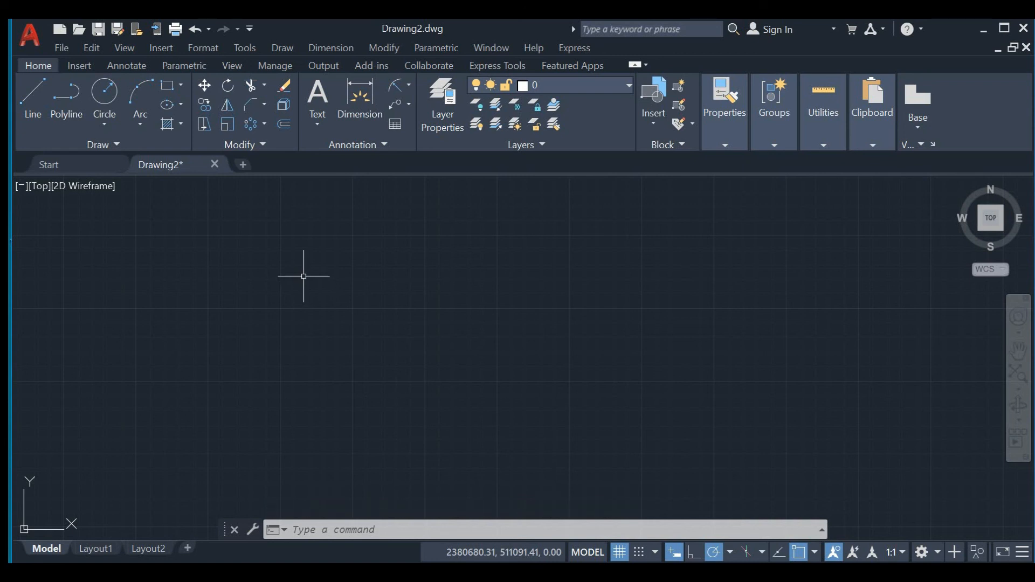
pyautogui.click(263, 125)
pyautogui.click(264, 124)
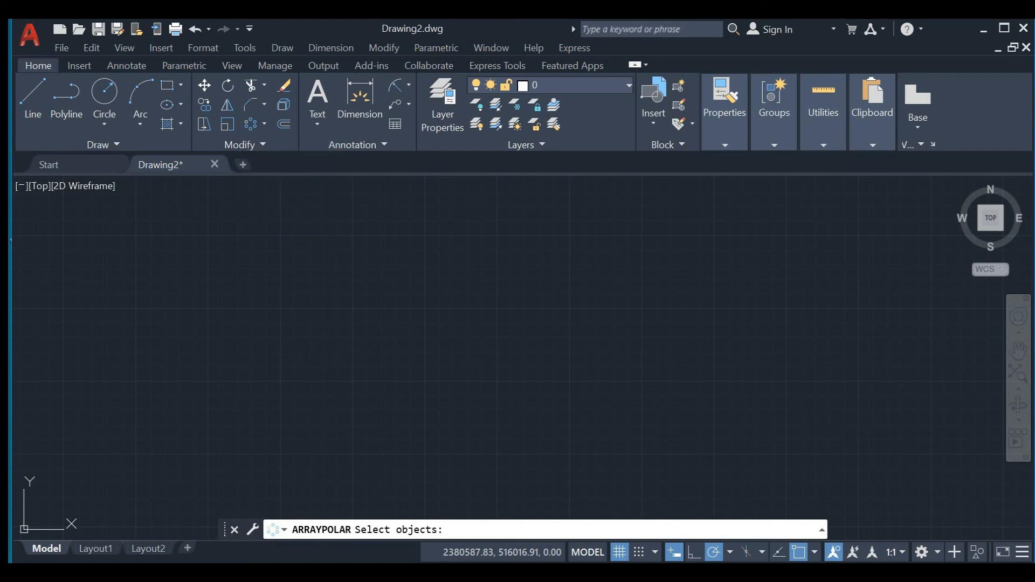
pyautogui.click(264, 124)
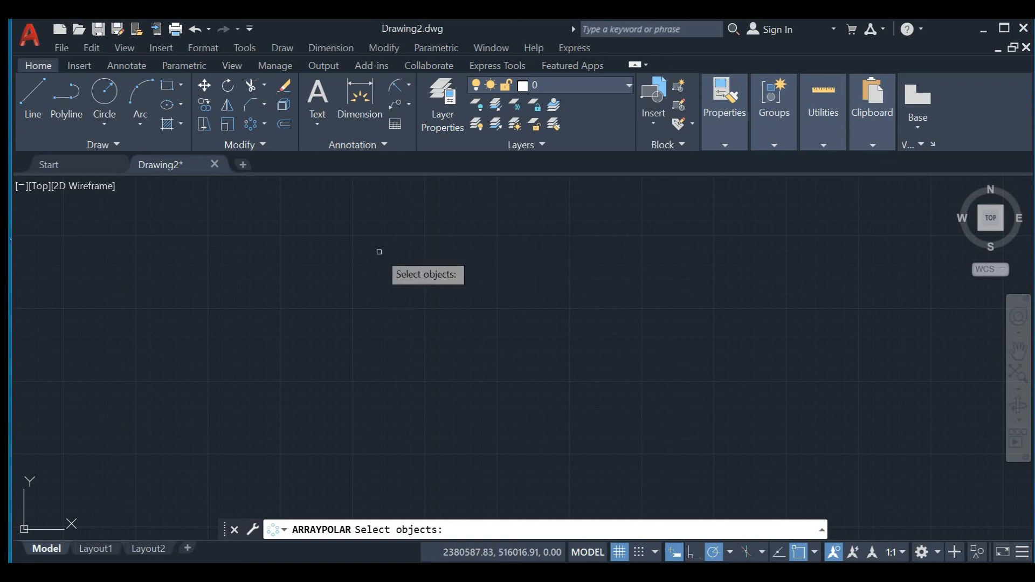
pyautogui.click(263, 120)
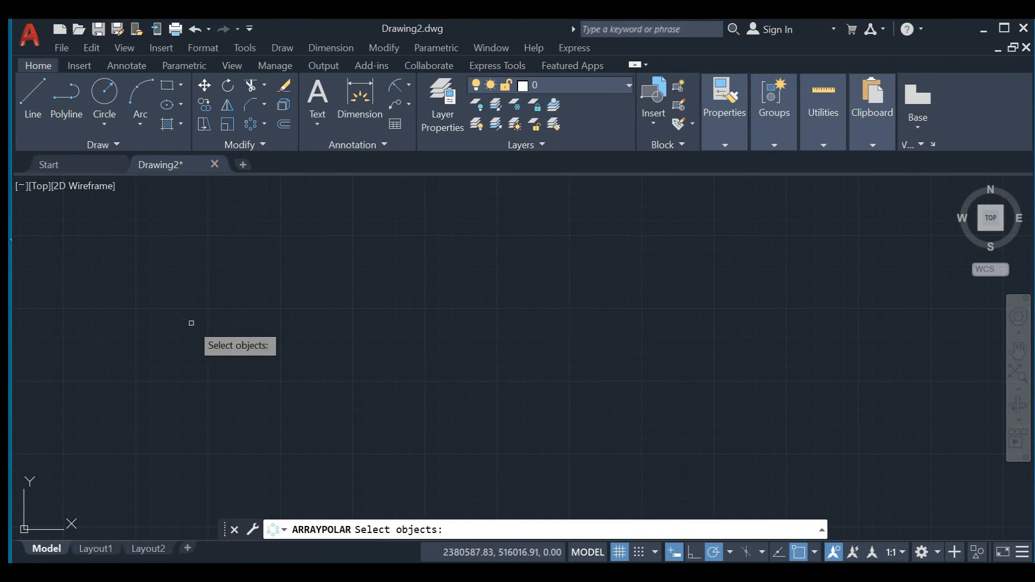
pyautogui.press('Escape')
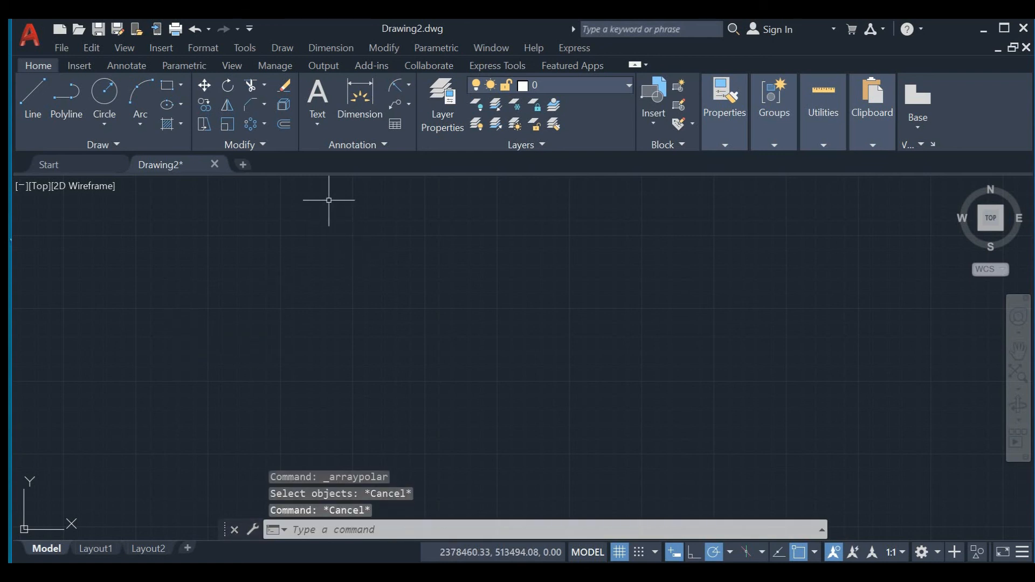
pyautogui.click(342, 285)
pyautogui.click(408, 372)
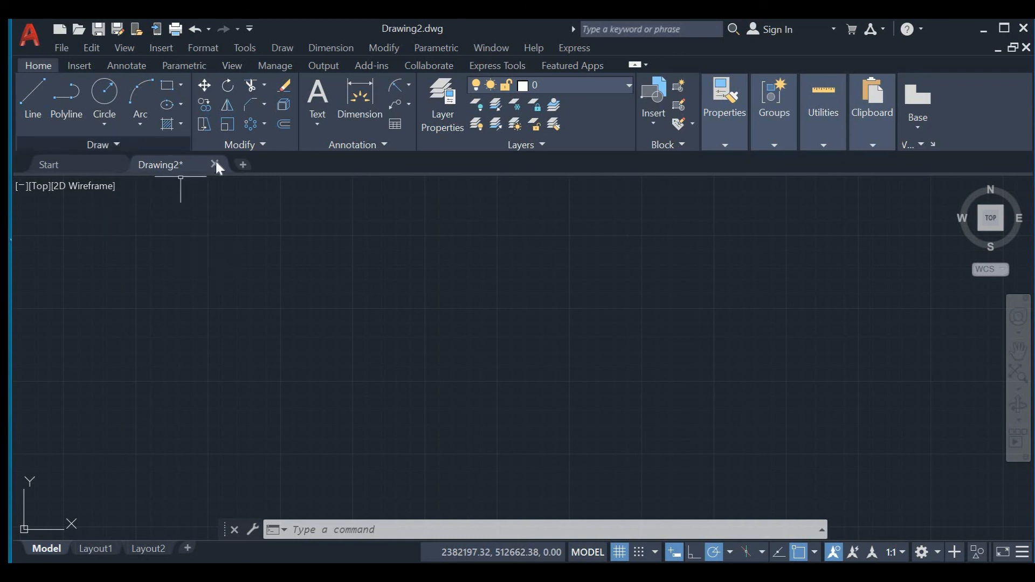
pyautogui.click(108, 134)
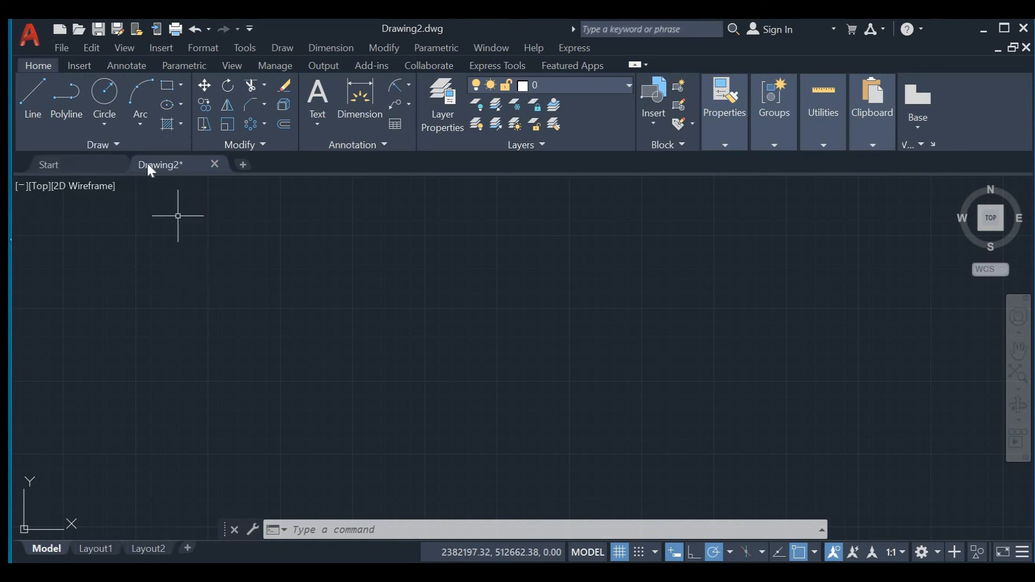